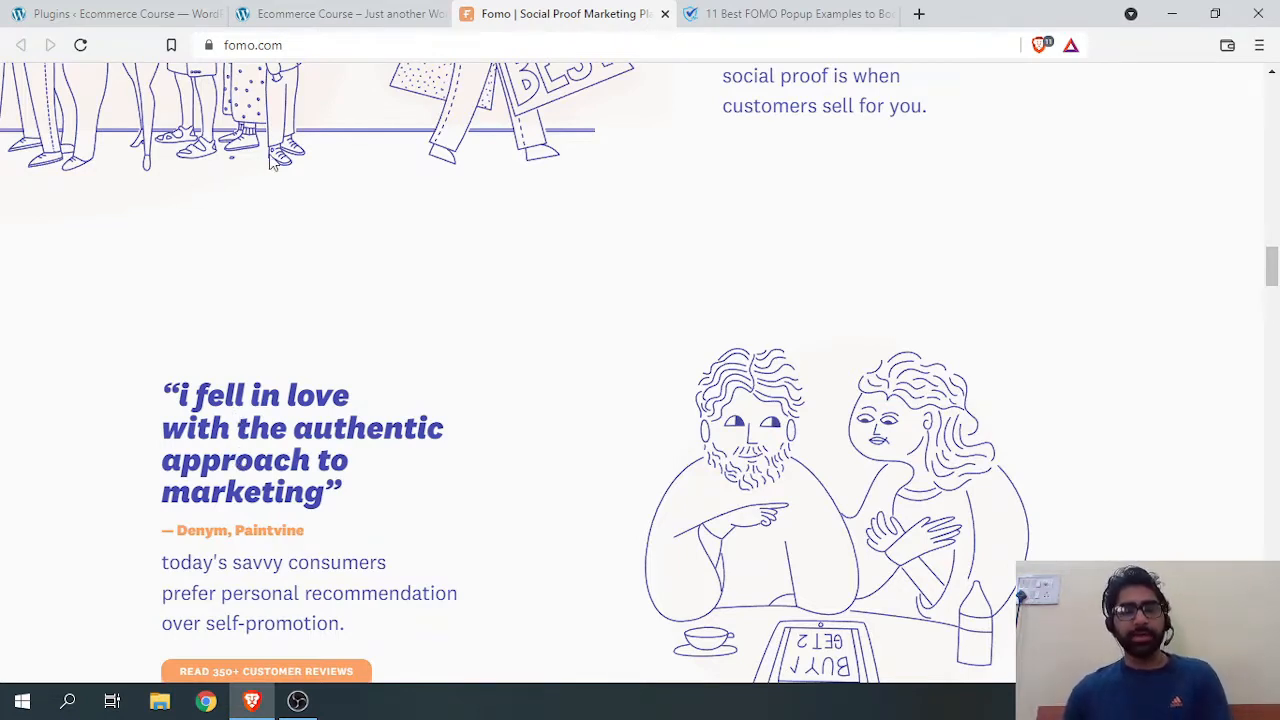
Look through the Organic Store homepage from the hero banner down to the first-purchase discount section.
left_click(368, 17)
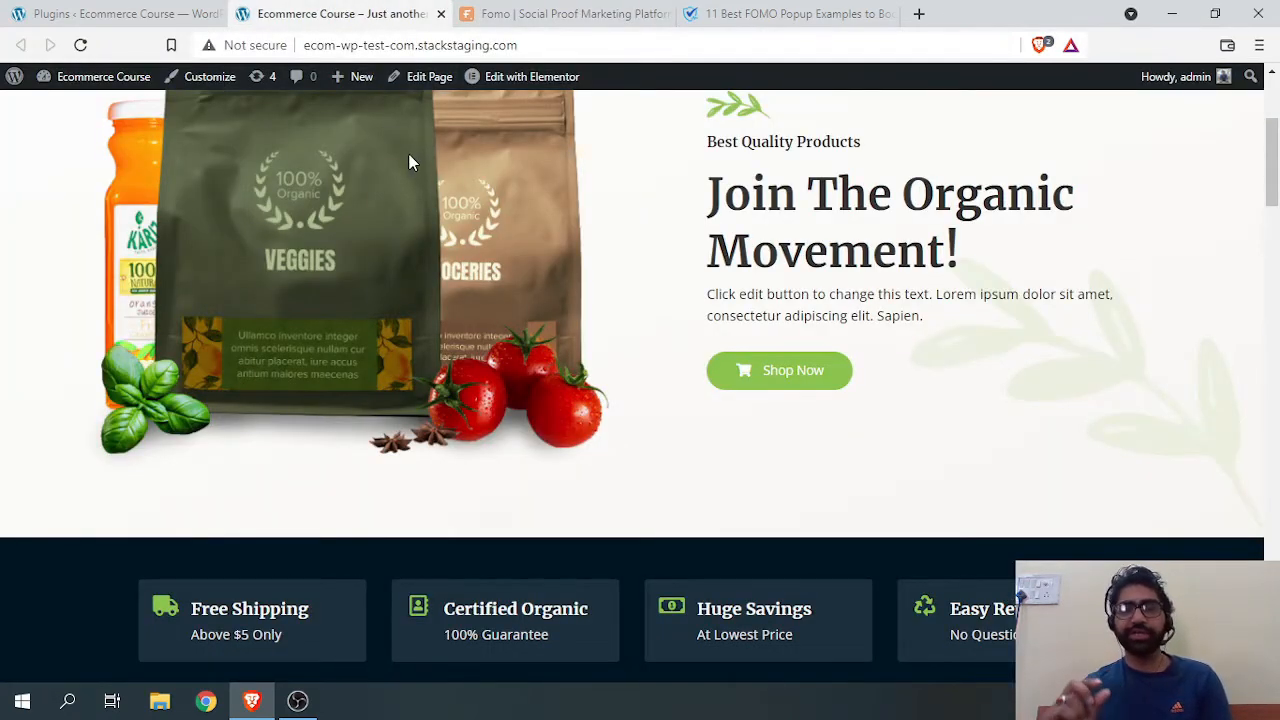
scroll(608, 317, "up", 3)
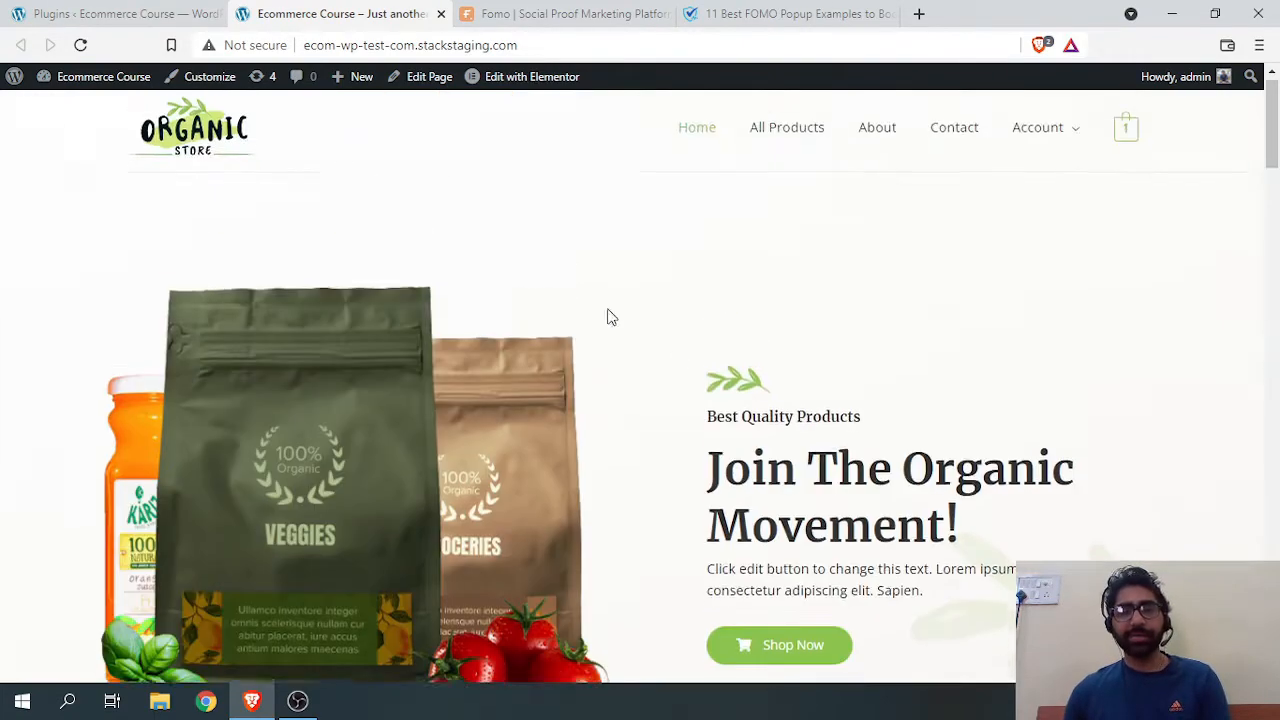
scroll(669, 351, "down", 9)
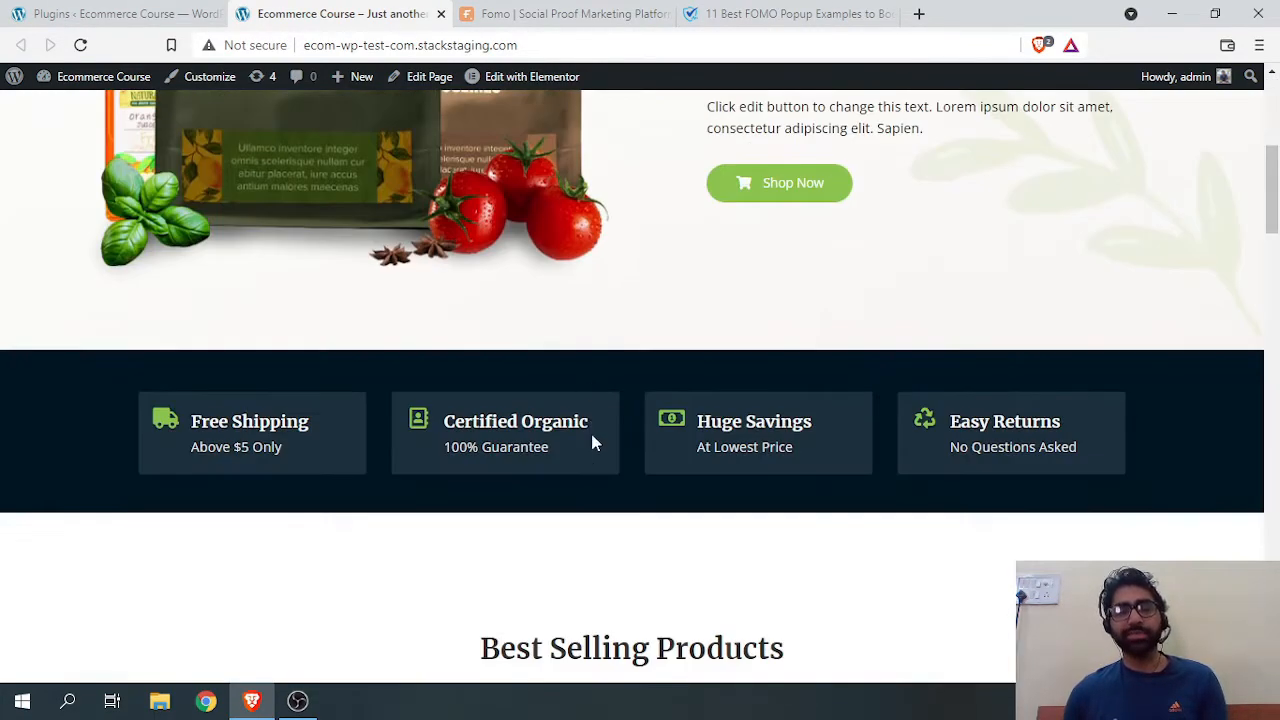
scroll(595, 456, "down", 10)
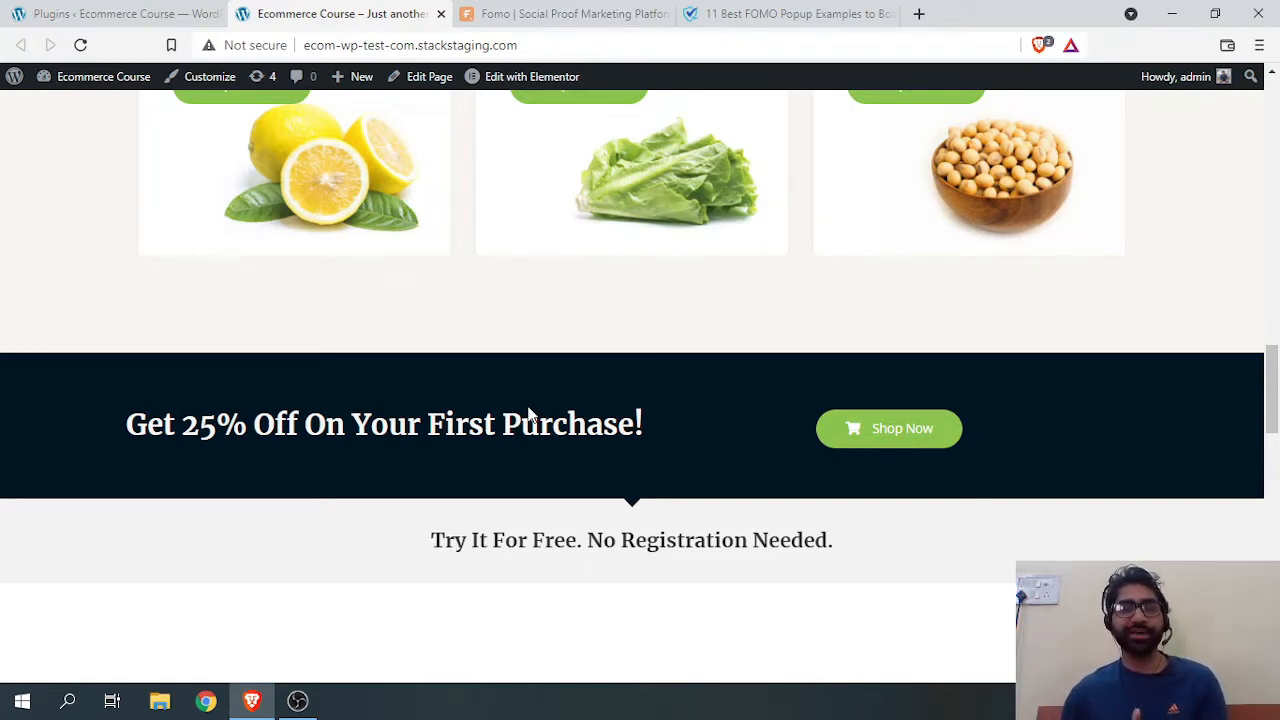
Examine the Fomo website's social proof messages and its list of integrations, such as recent purchases and product reviews.
left_click(595, 13)
scroll(543, 260, "up", 15)
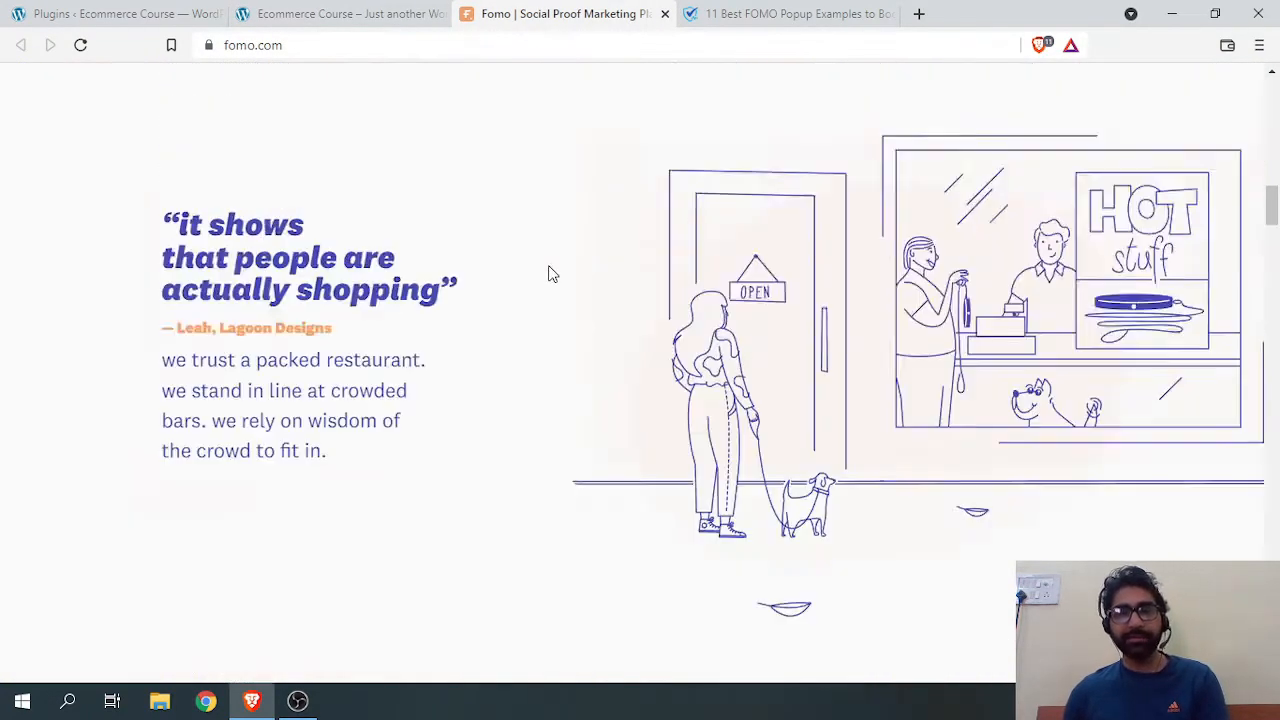
scroll(549, 276, "up", 4)
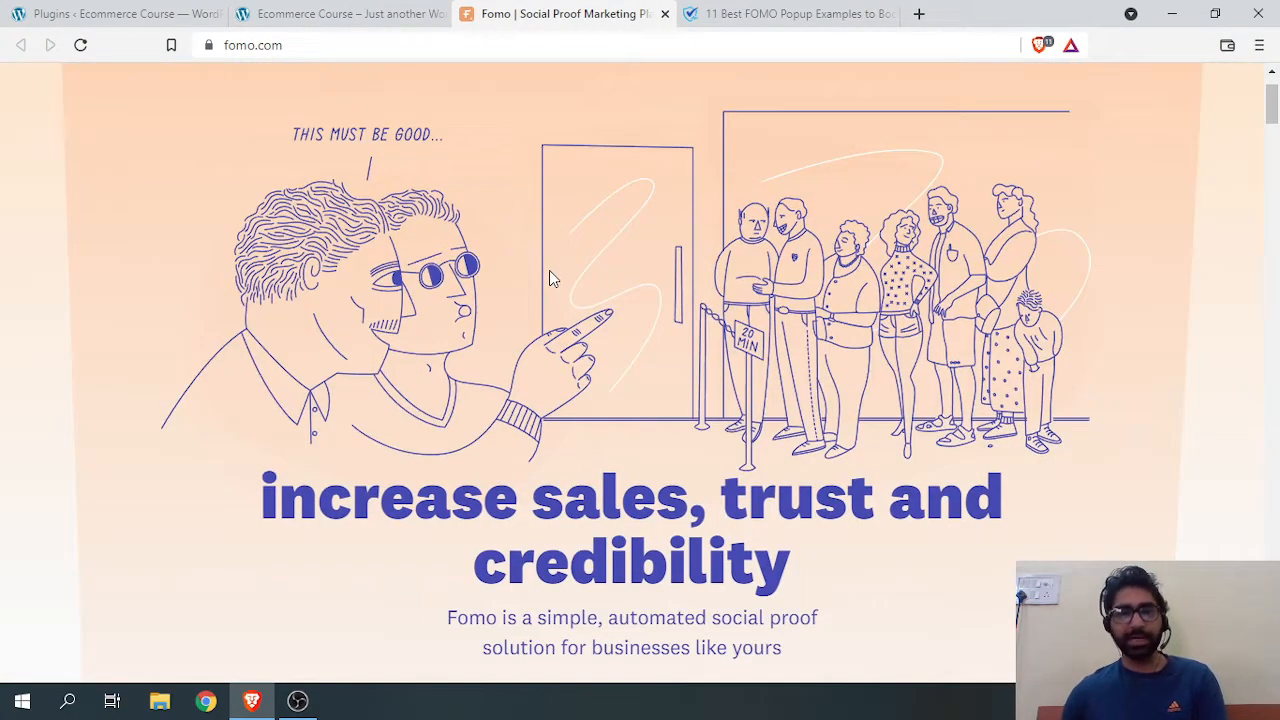
scroll(549, 277, "down", 15)
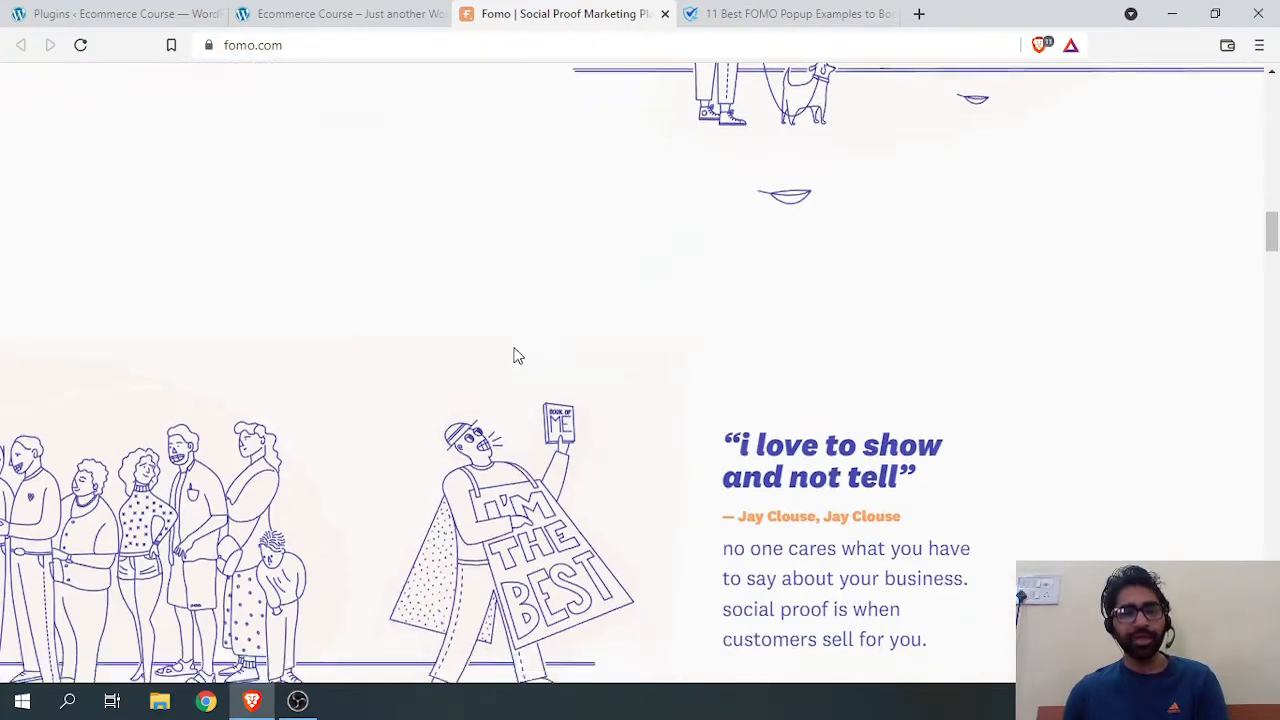
scroll(517, 356, "down", 18)
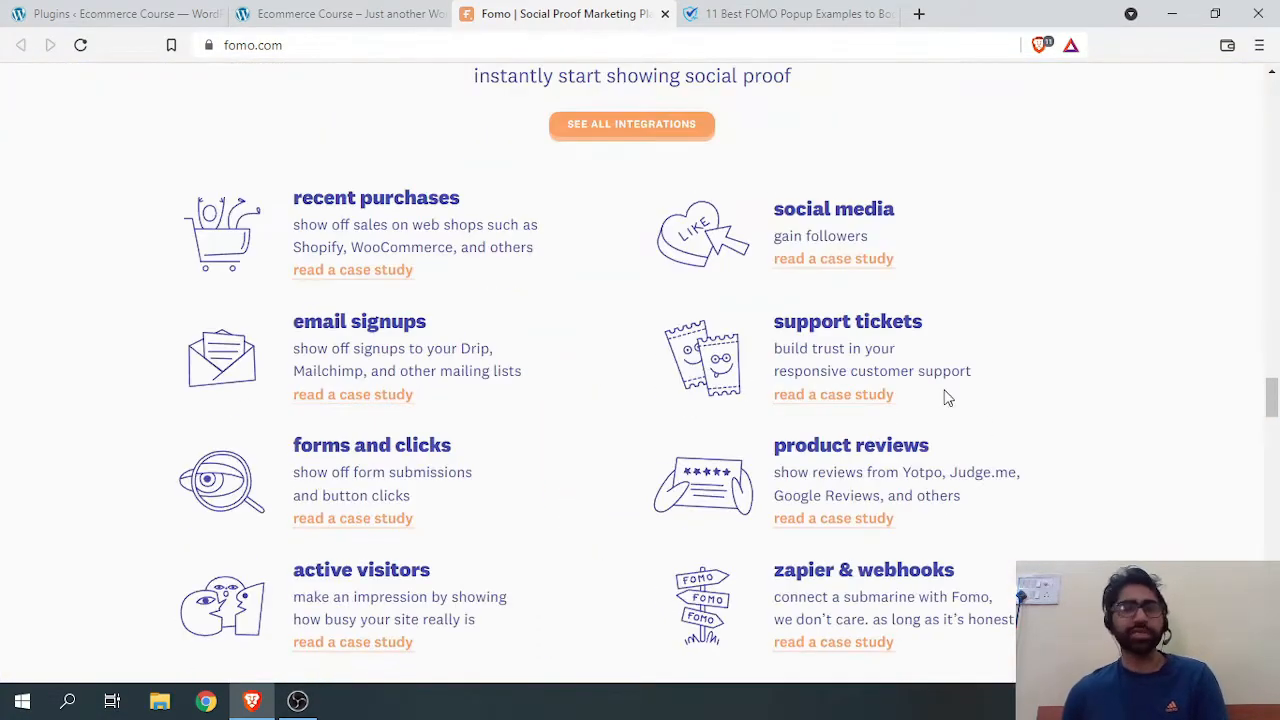
scroll(947, 398, "down", 5)
scroll(777, 449, "up", 3)
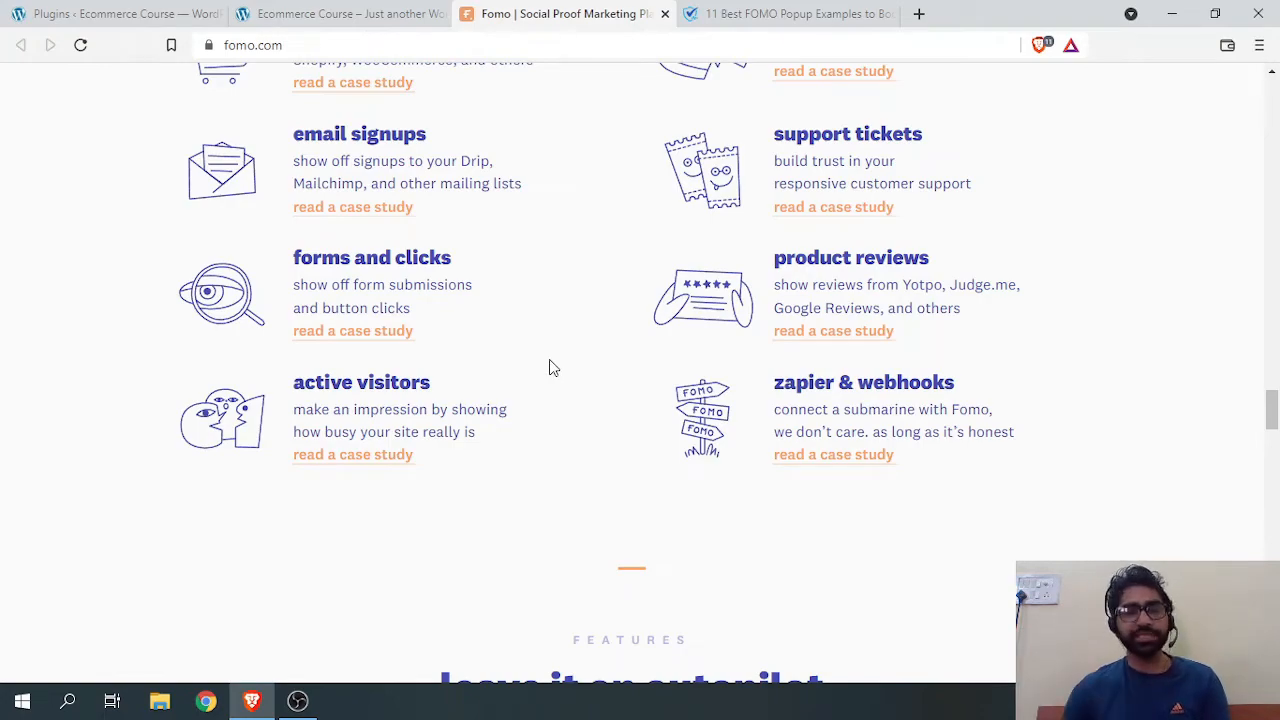
scroll(555, 369, "up", 4)
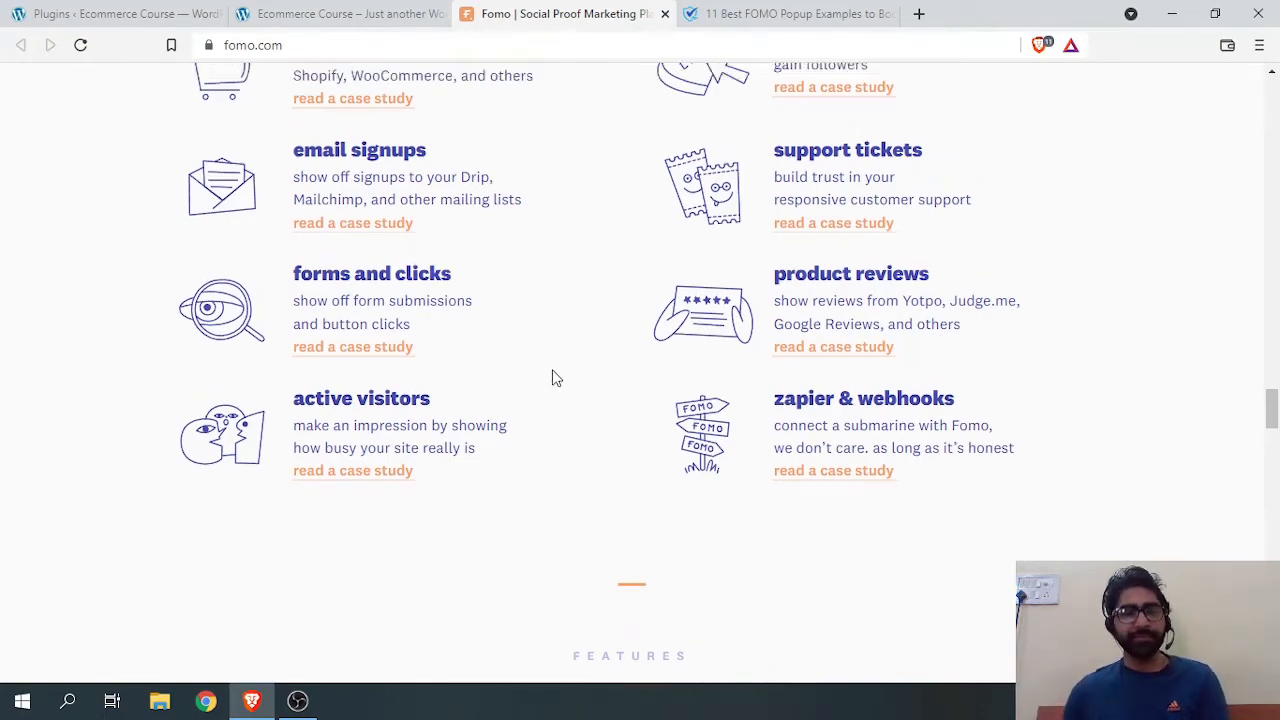
Review the usage statistics and case studies on the Fomo website, then return to its introductory section.
scroll(563, 371, "down", 20)
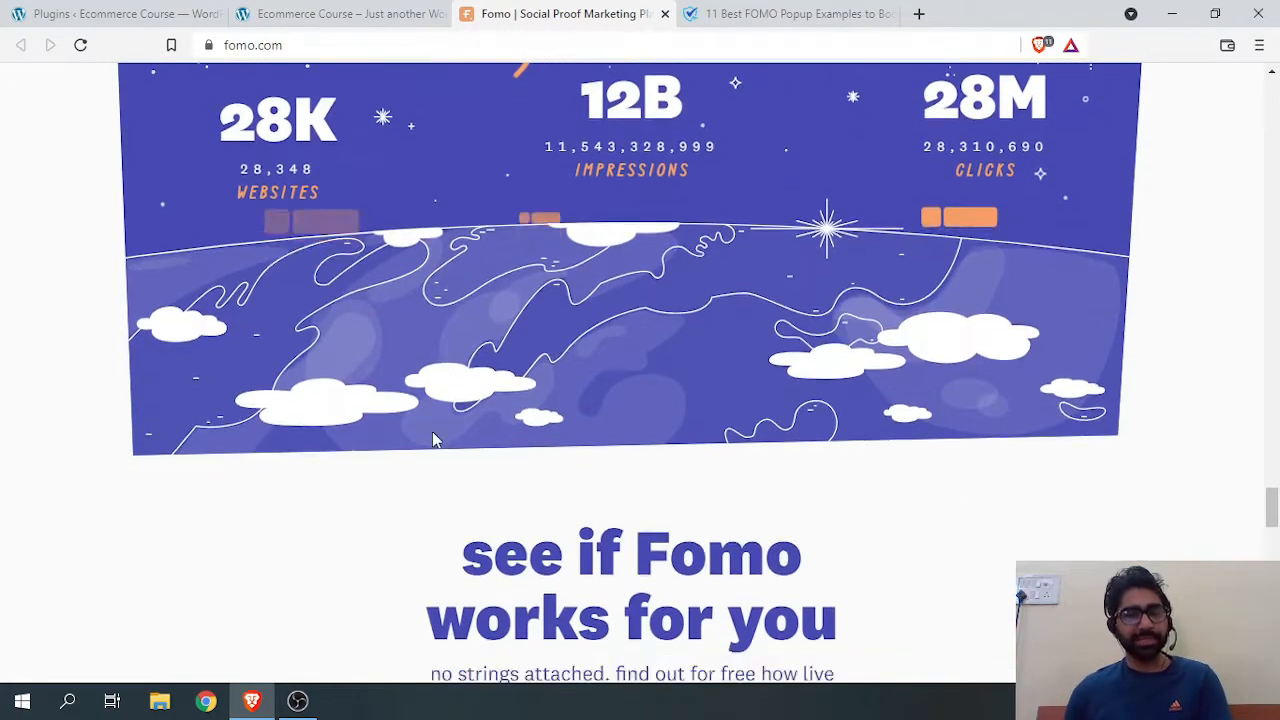
scroll(632, 370, "up", 15)
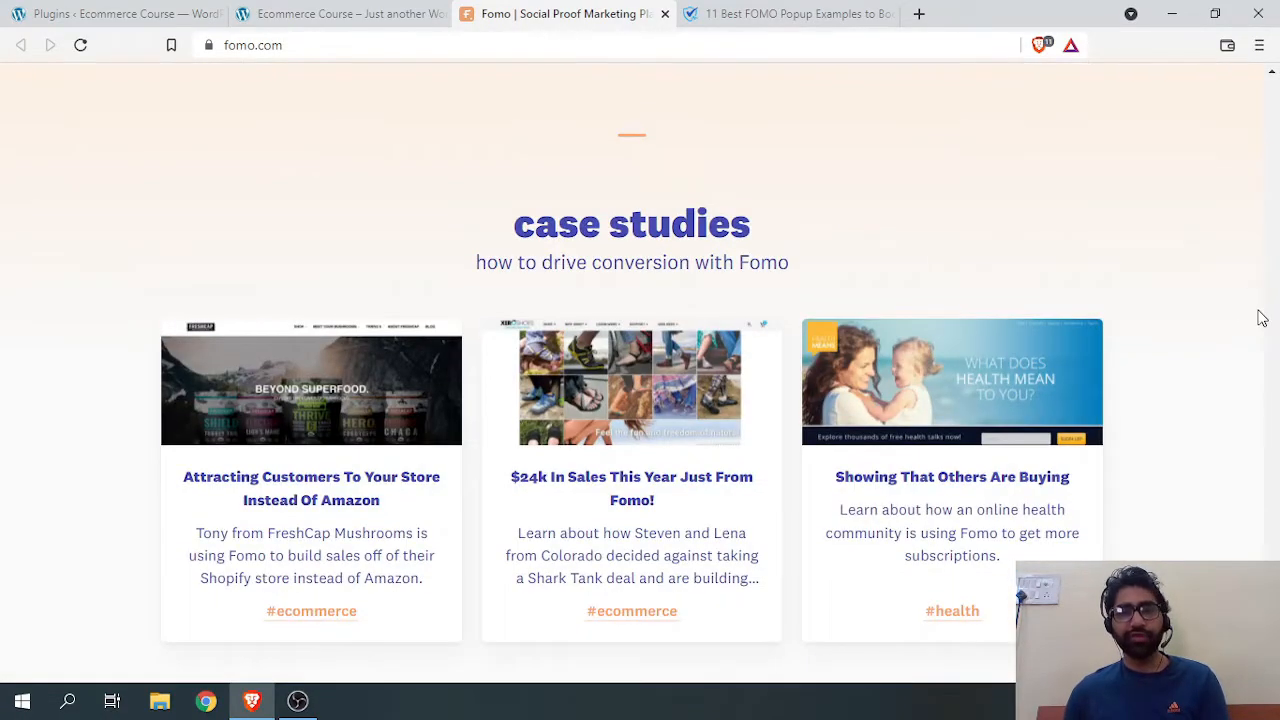
scroll(632, 370, "down", 12)
scroll(632, 370, "up", 2)
scroll(1023, 157, "up", 20)
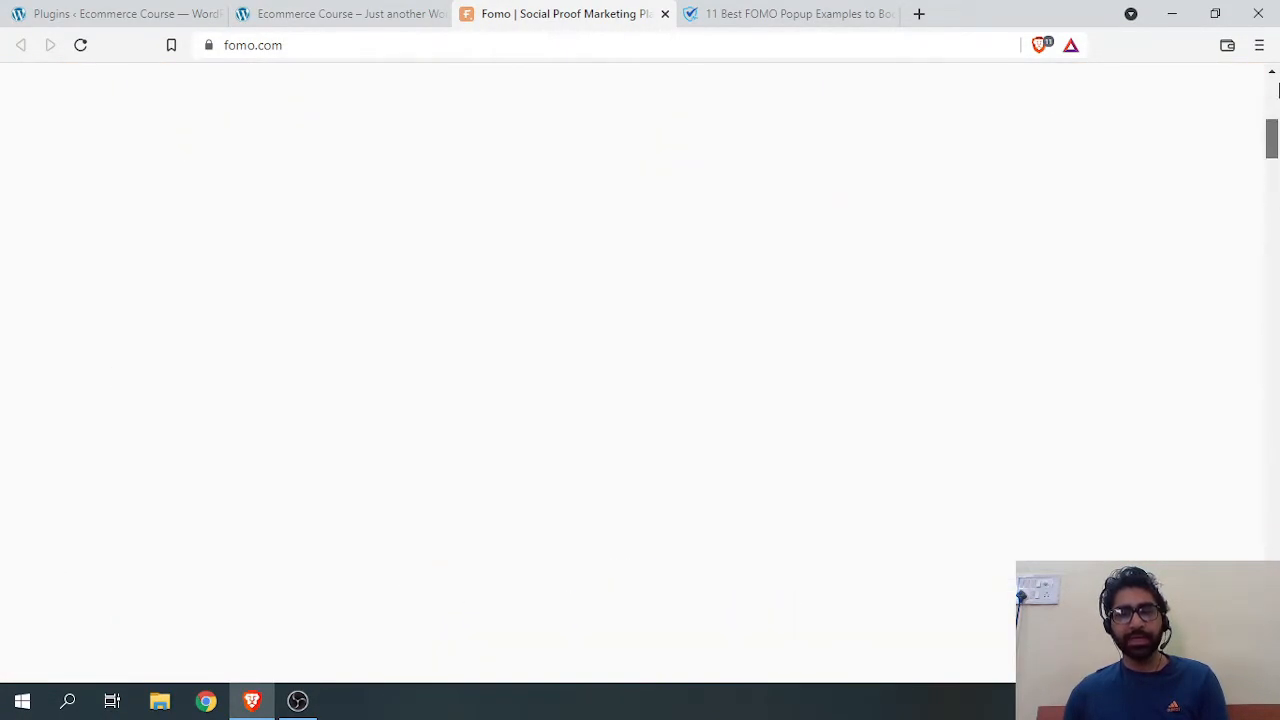
scroll(800, 258, "down", 3)
scroll(800, 258, "down", 1)
Examine the popup examples in the TrustPulse FOMO article, including demo sign-ups, social followers, blog comments, email subscribers and reviews.
key("ctrl+Tab")
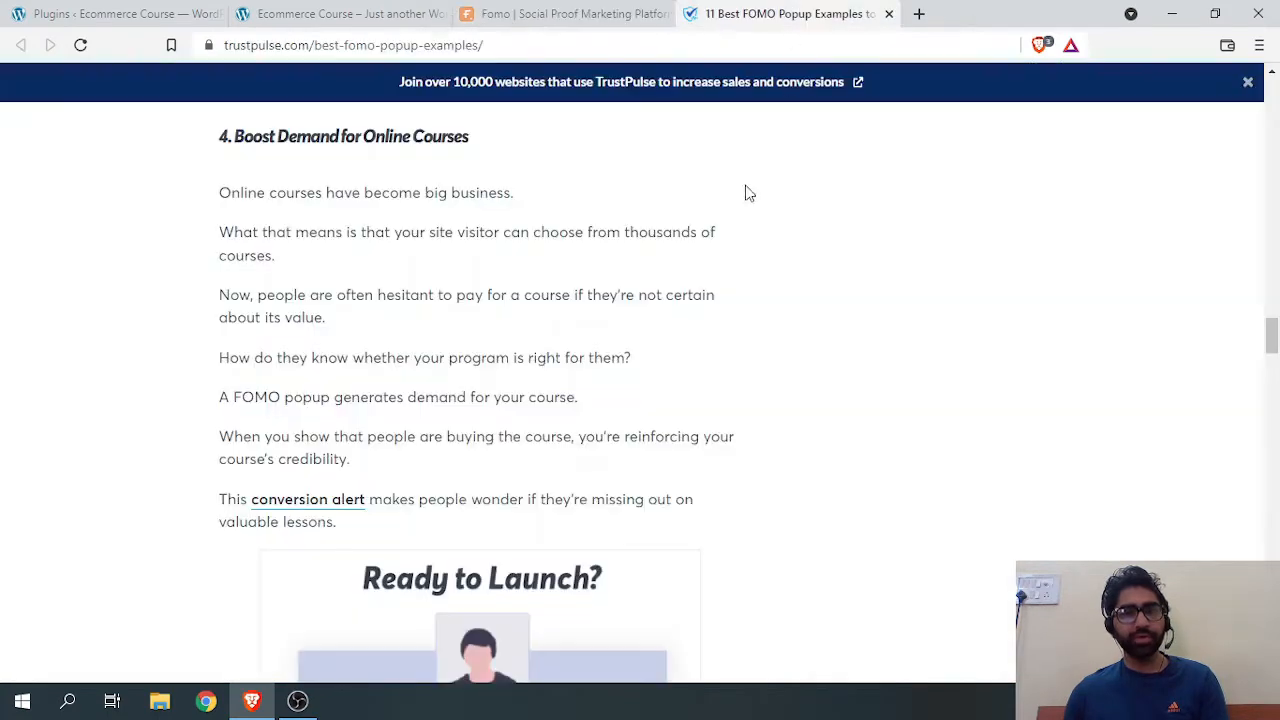
scroll(743, 194, "down", 9)
scroll(300, 375, "up", 1)
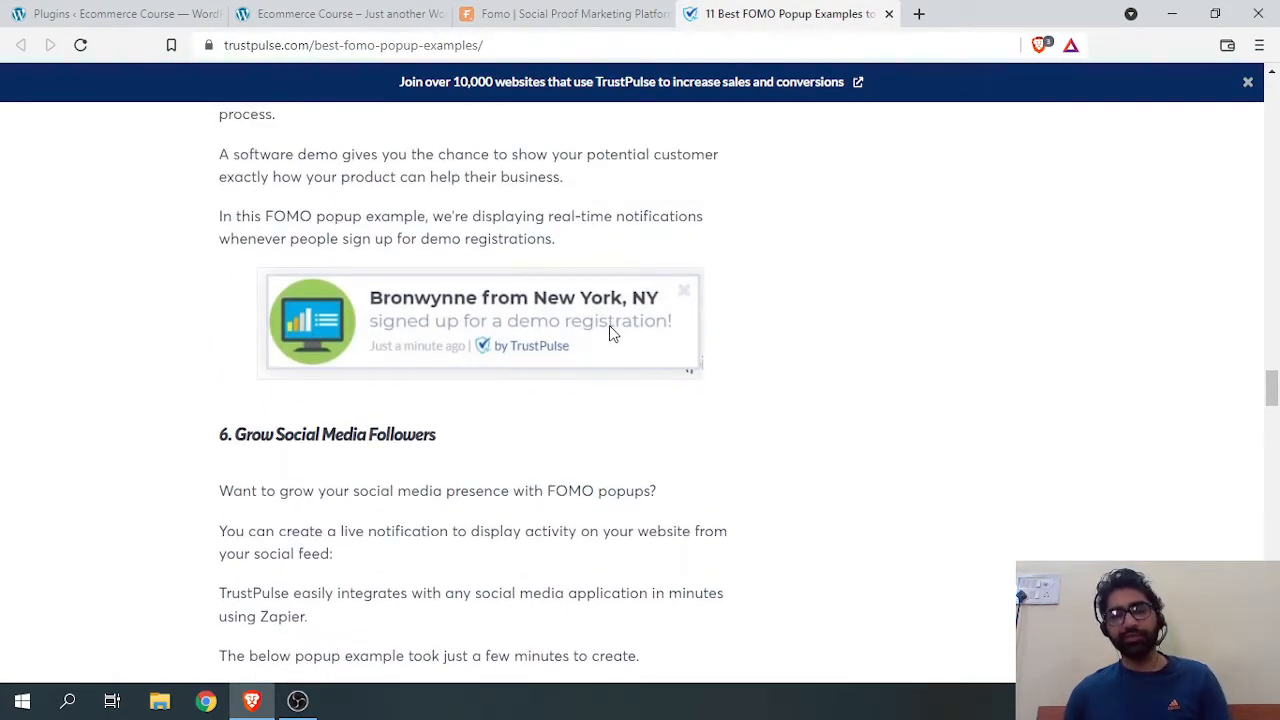
scroll(527, 349, "down", 5)
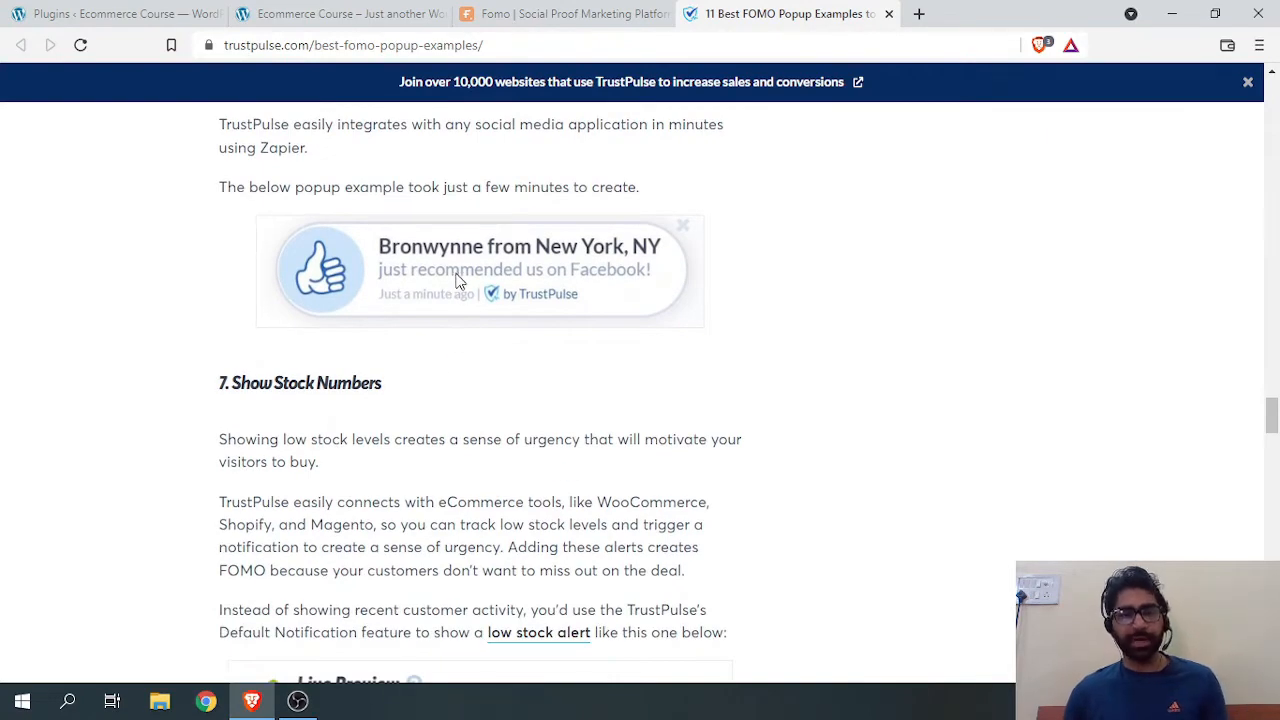
scroll(490, 320, "down", 5)
scroll(476, 337, "down", 5)
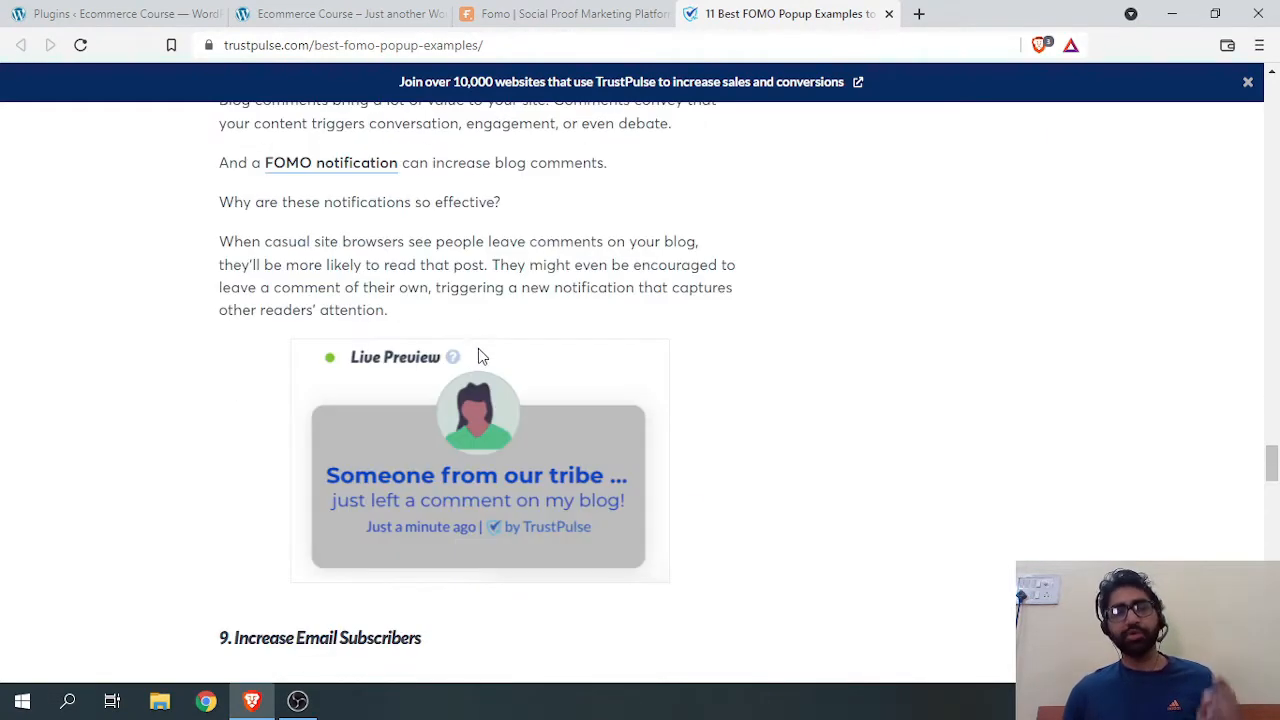
scroll(487, 378, "down", 10)
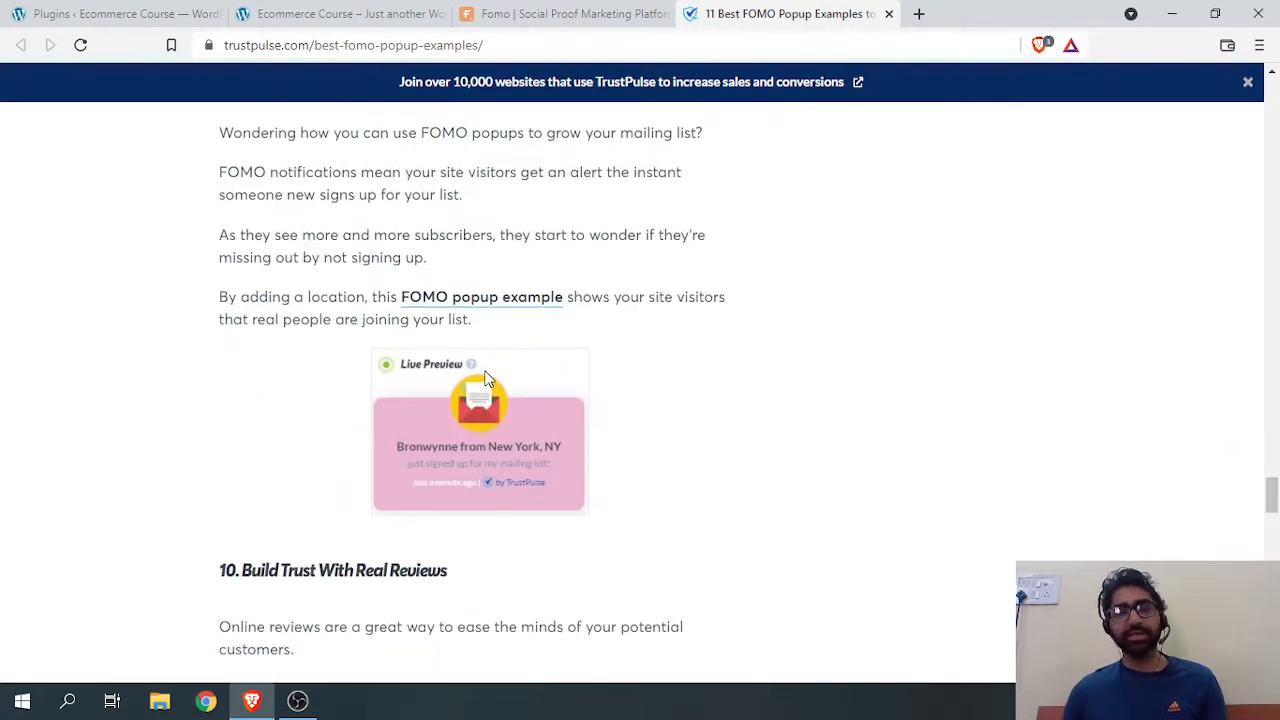
scroll(524, 302, "down", 3)
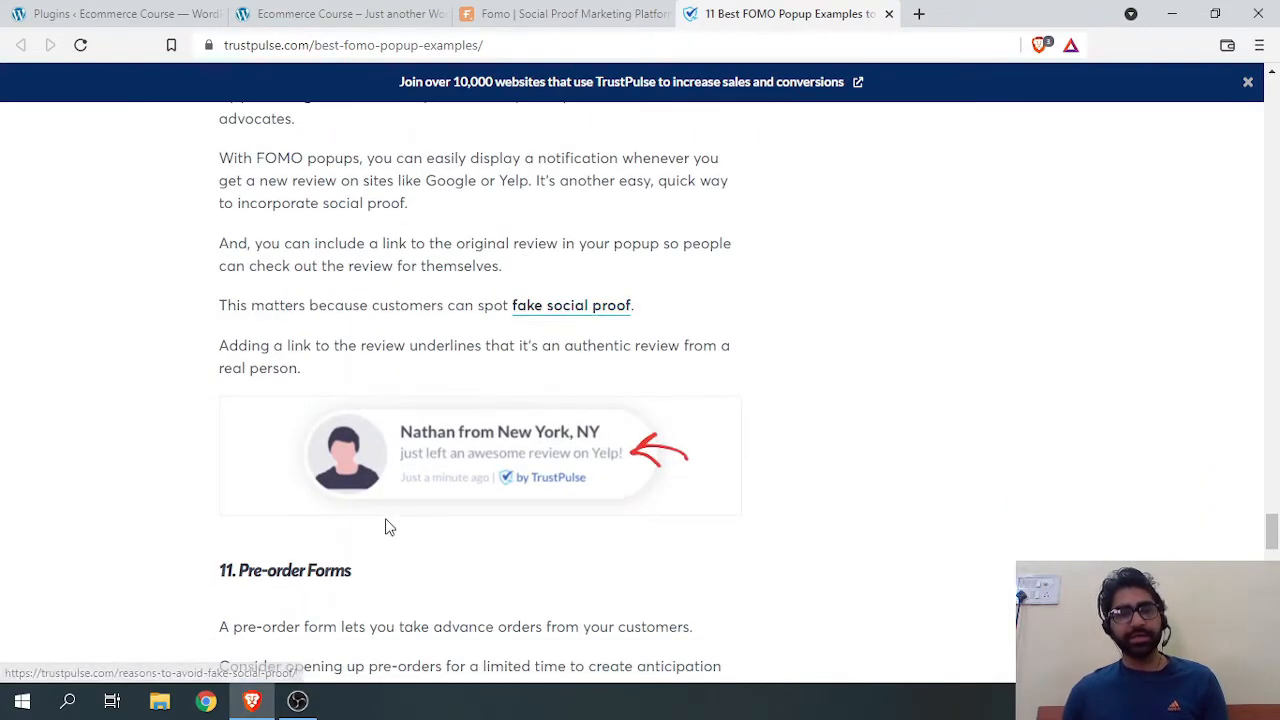
scroll(595, 468, "up", 11)
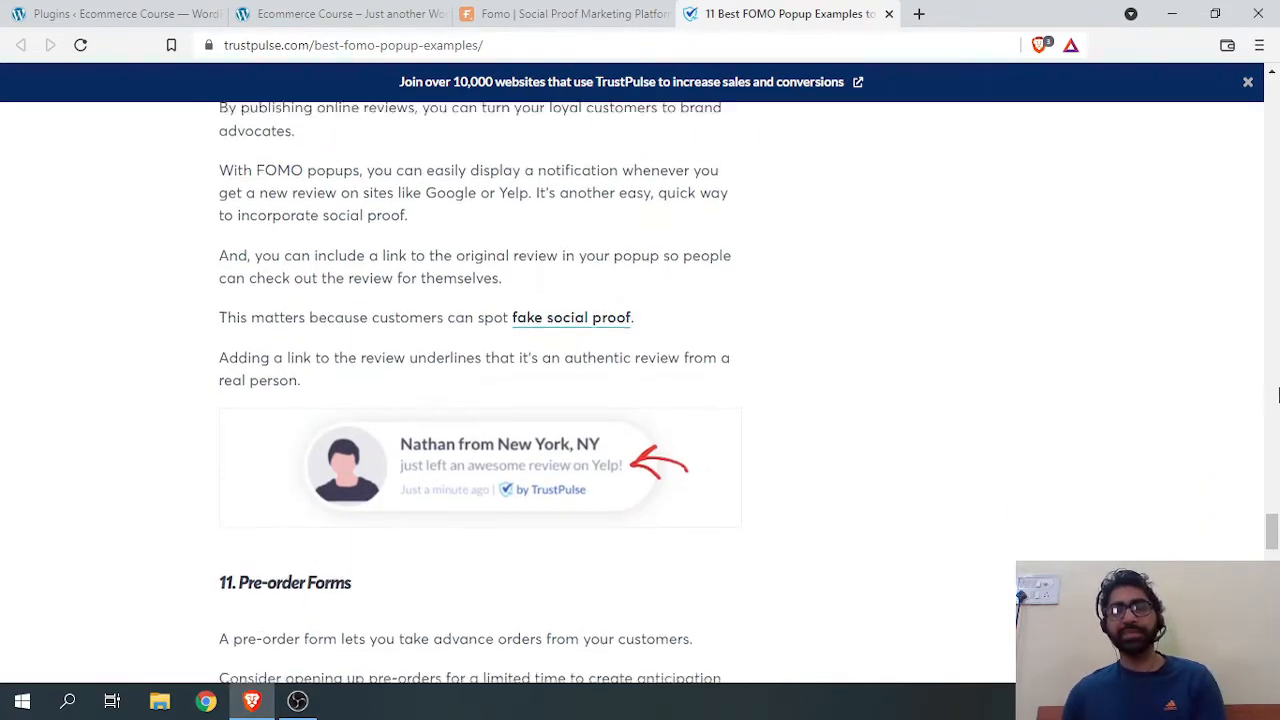
scroll(1278, 400, "up", 15)
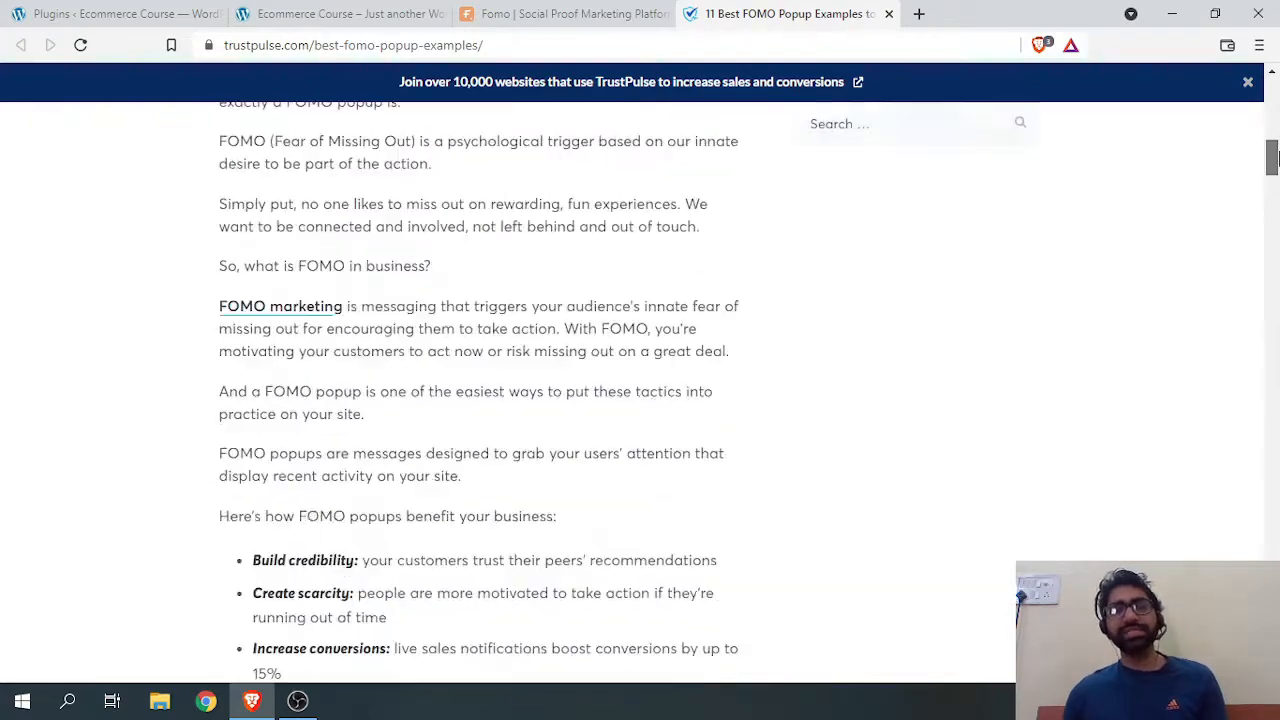
Revisit the Fomo website and look over its testimonials and granular control features.
left_click(632, 8)
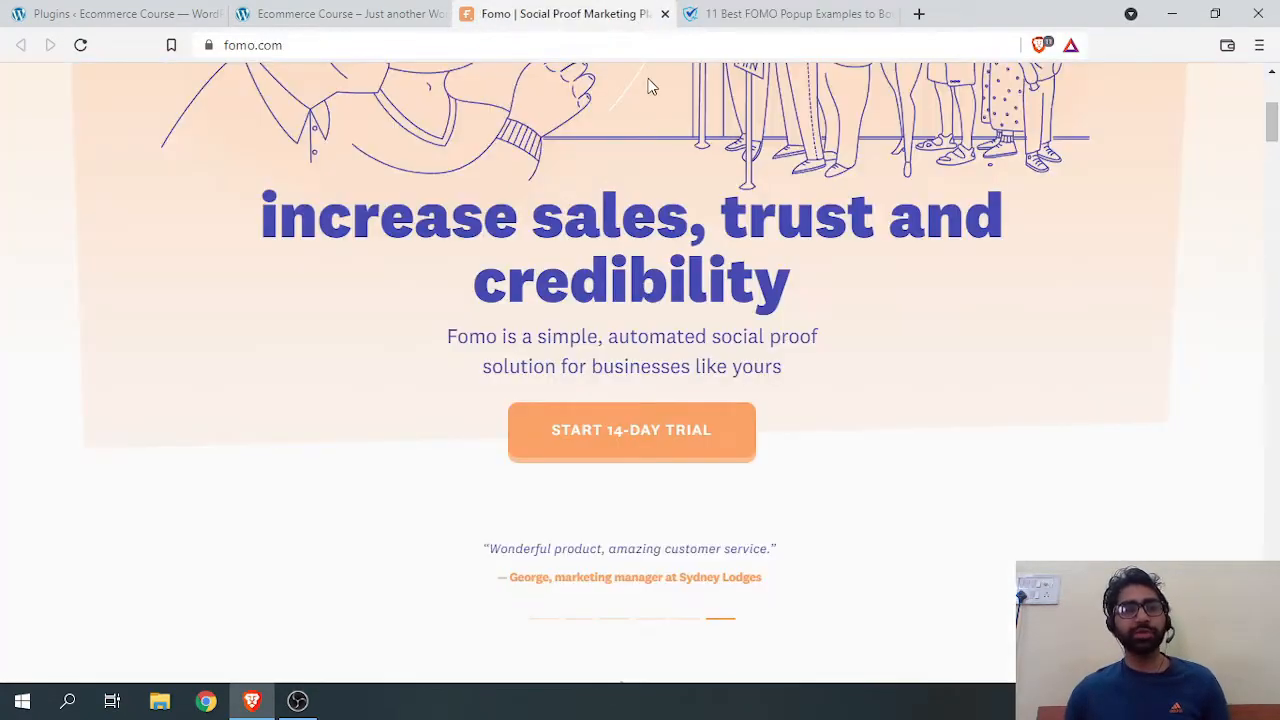
scroll(646, 300, "down", 15)
scroll(593, 354, "down", 20)
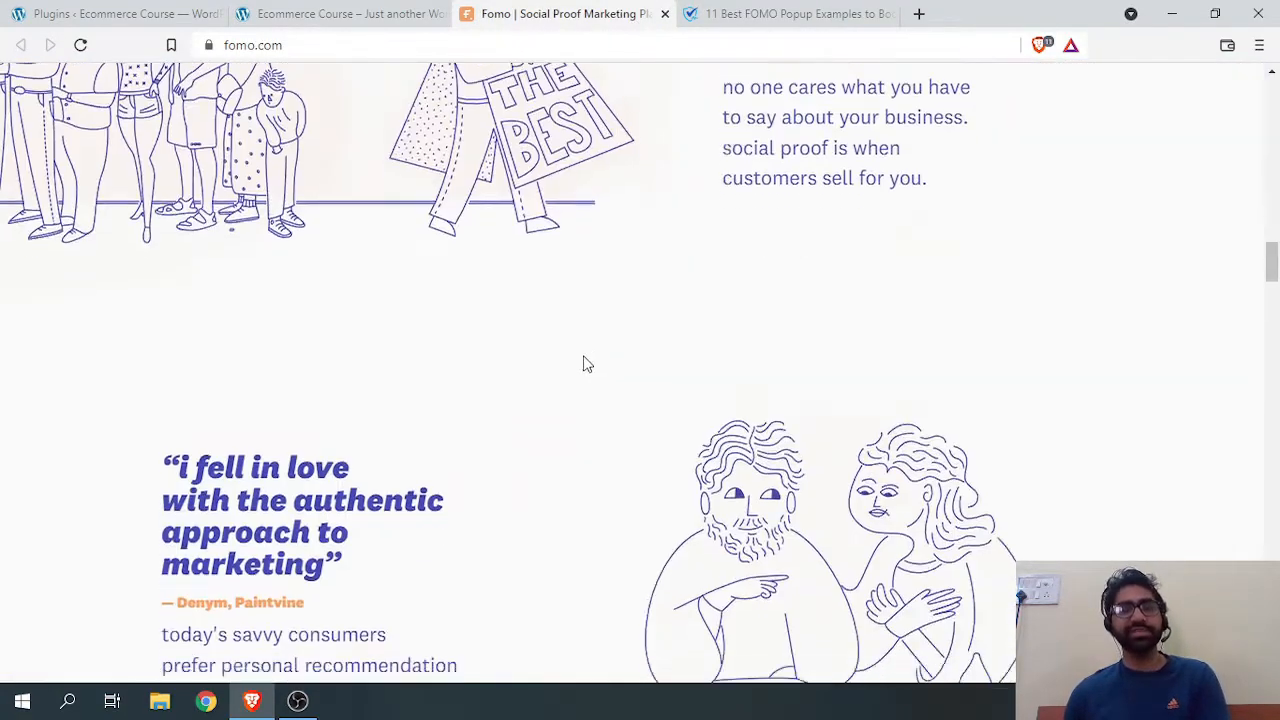
scroll(505, 407, "down", 15)
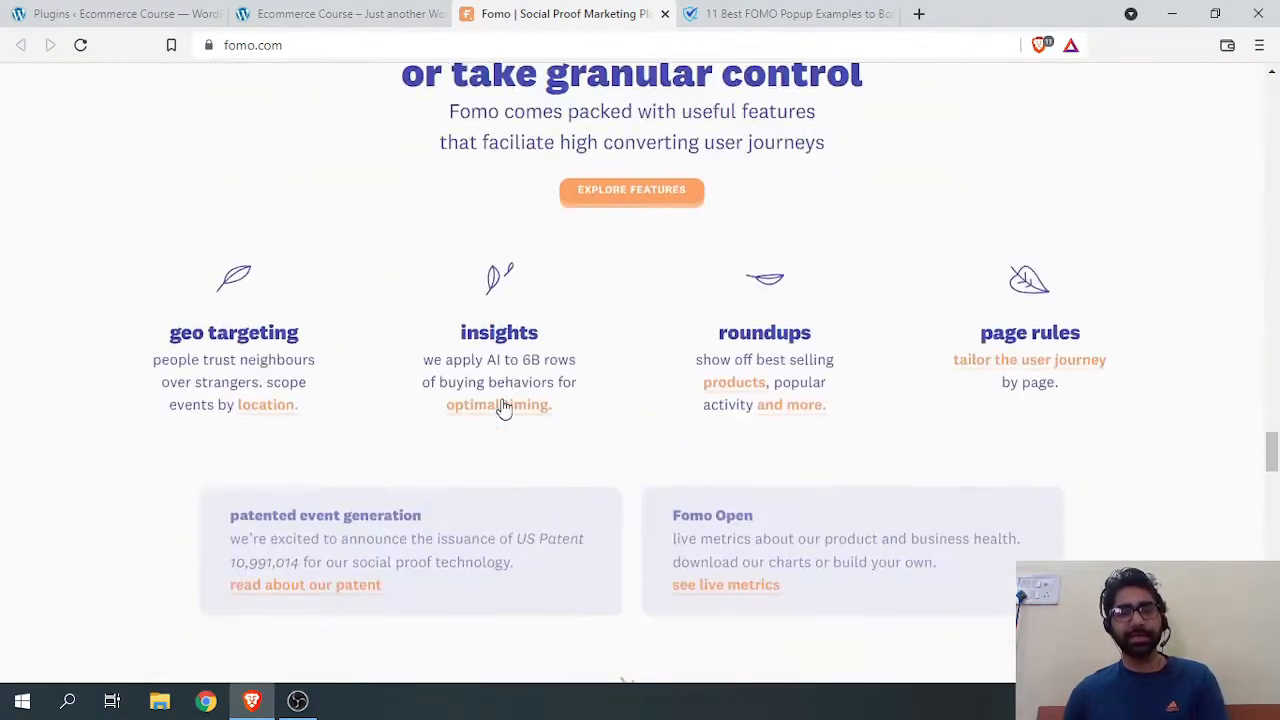
Look over the Organic Store homepage's lower sections, from the product categories to the footer and Trending Products.
left_click(334, 14)
scroll(352, 251, "up", 3)
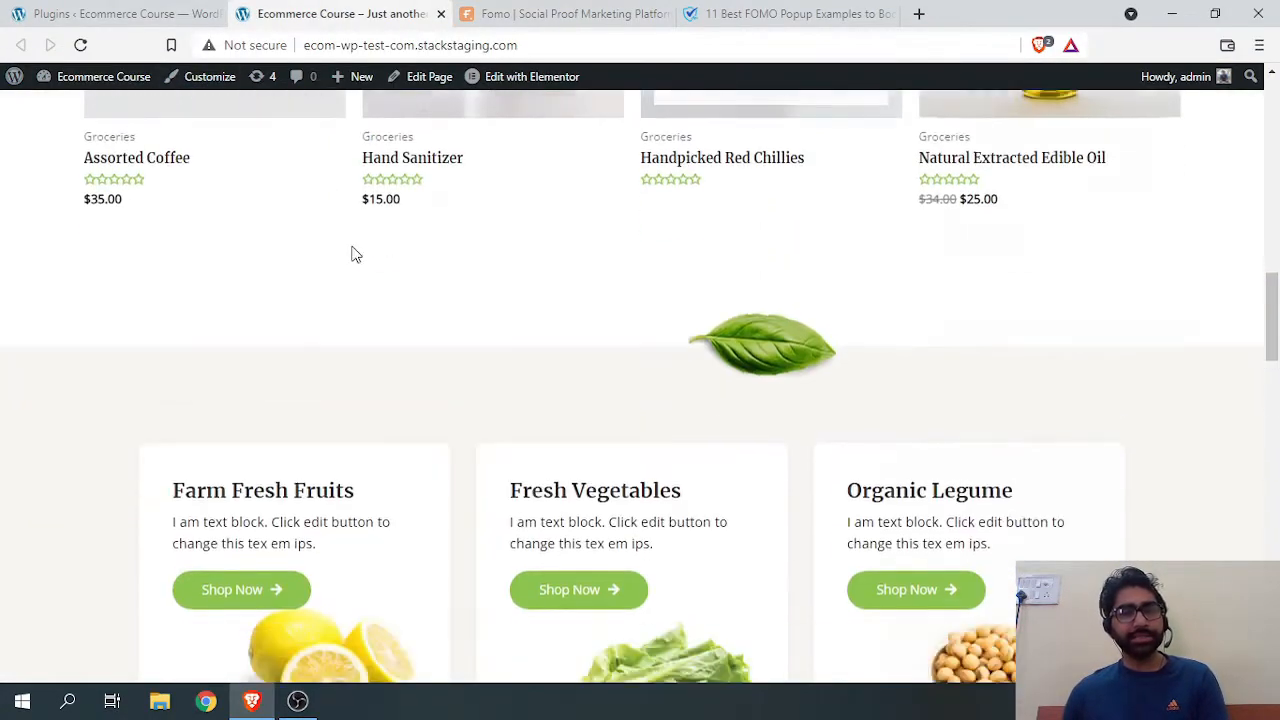
scroll(409, 323, "down", 20)
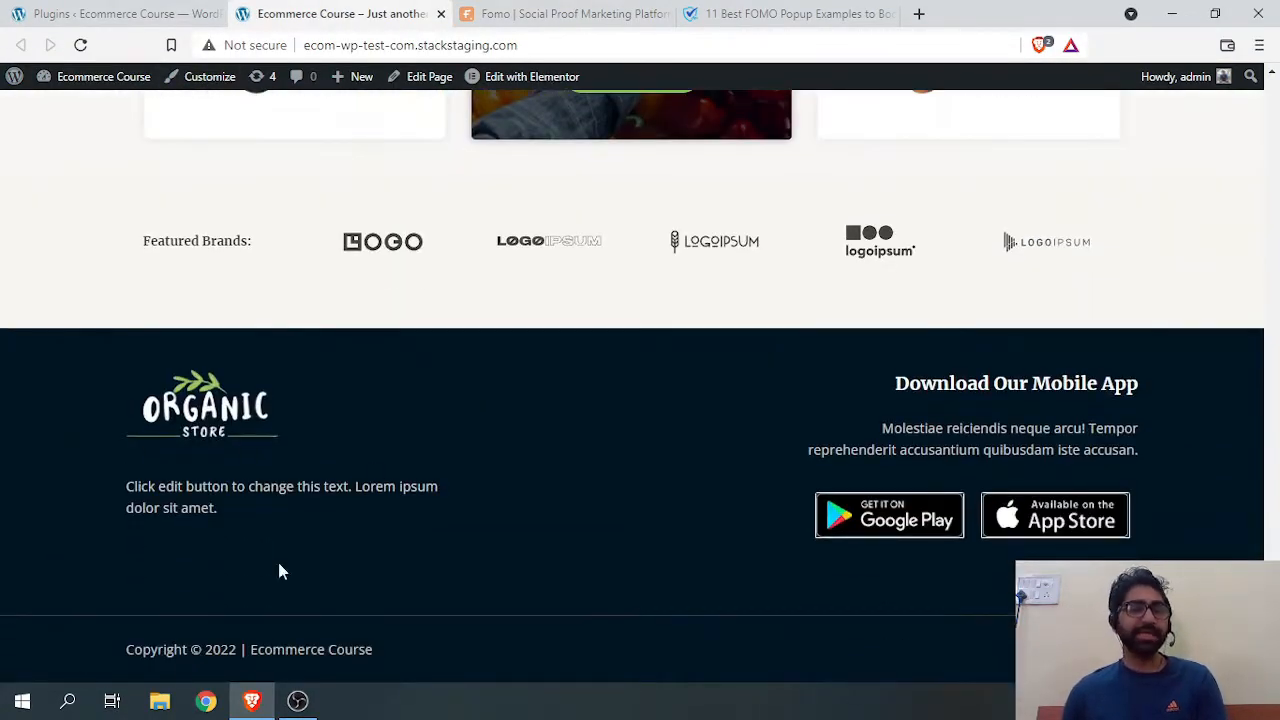
scroll(360, 434, "up", 8)
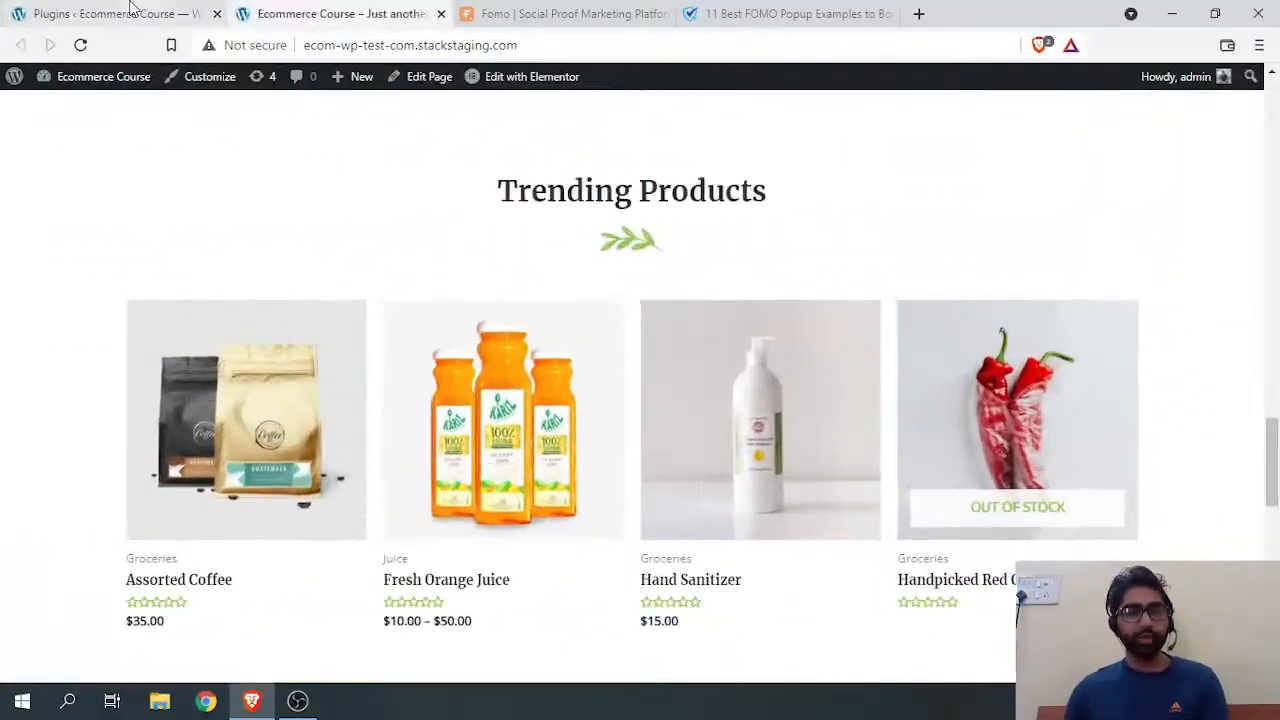
Open Elementor's Theme Builder templates in the Ecommerce Course site's WordPress admin.
left_click(130, 8)
scroll(90, 280, "down", 4)
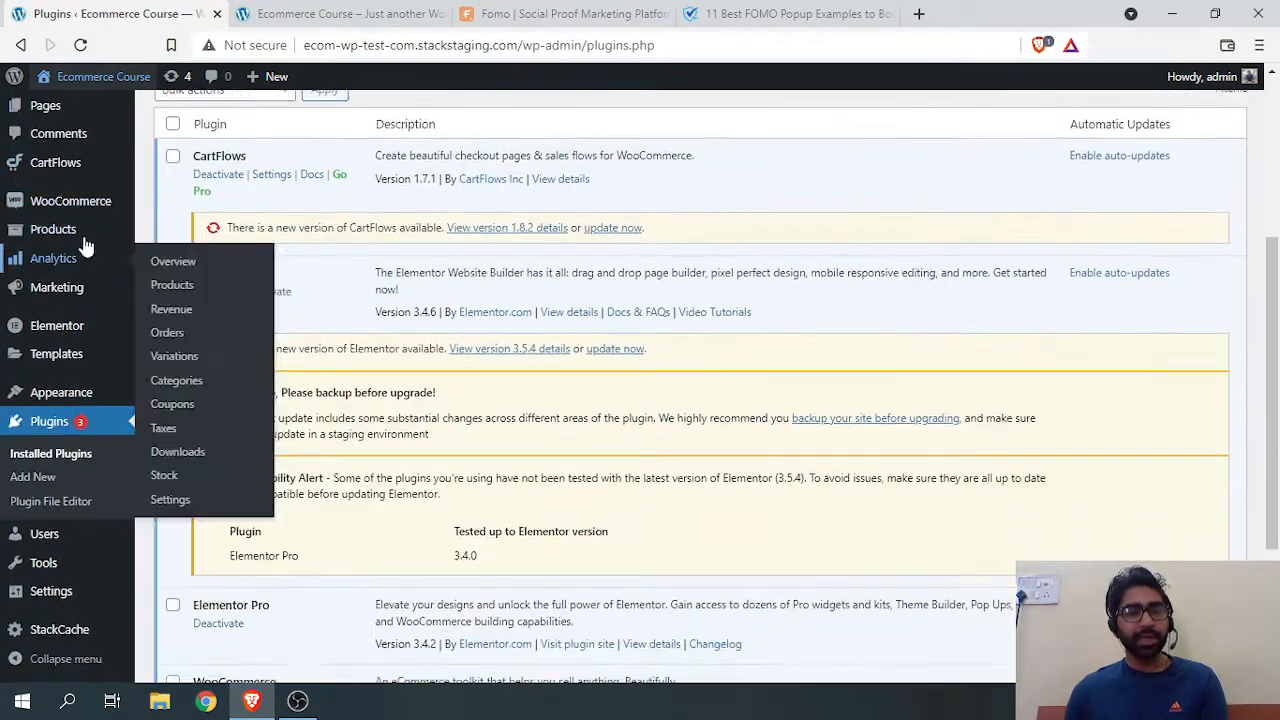
scroll(70, 300, "down", 1)
scroll(75, 400, "up", 2)
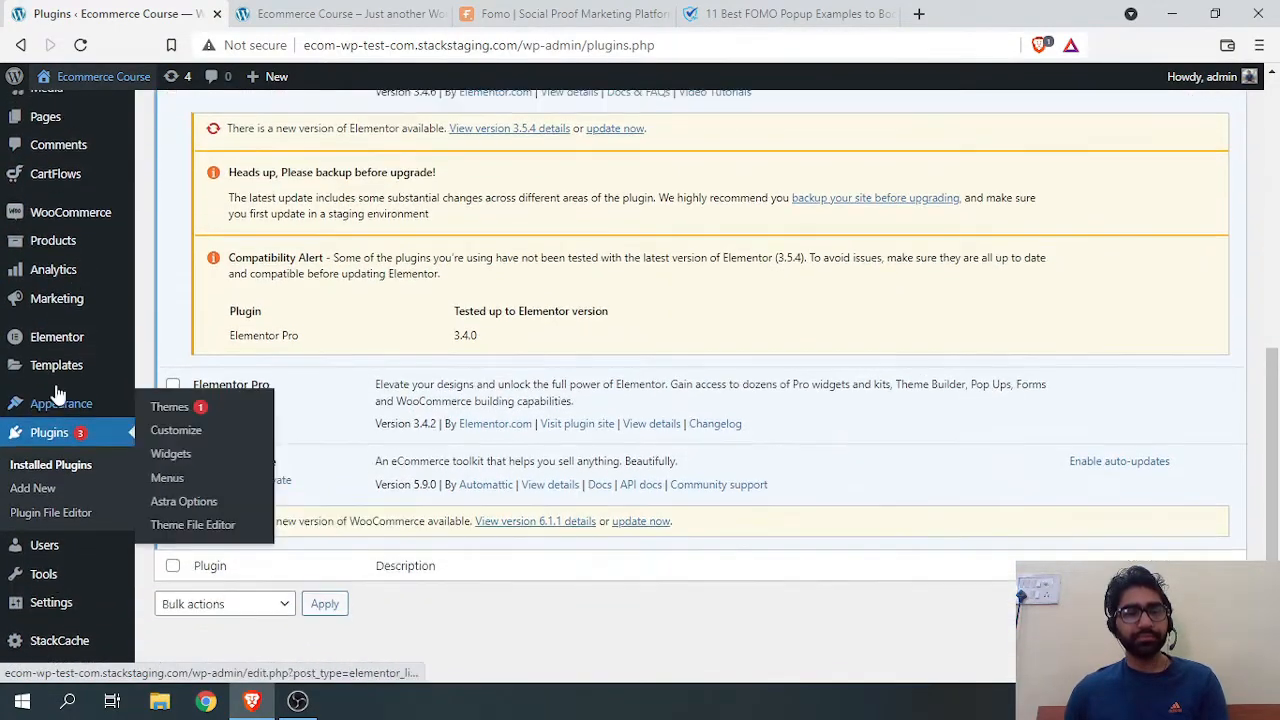
scroll(80, 237, "up", 4)
scroll(54, 306, "down", 5)
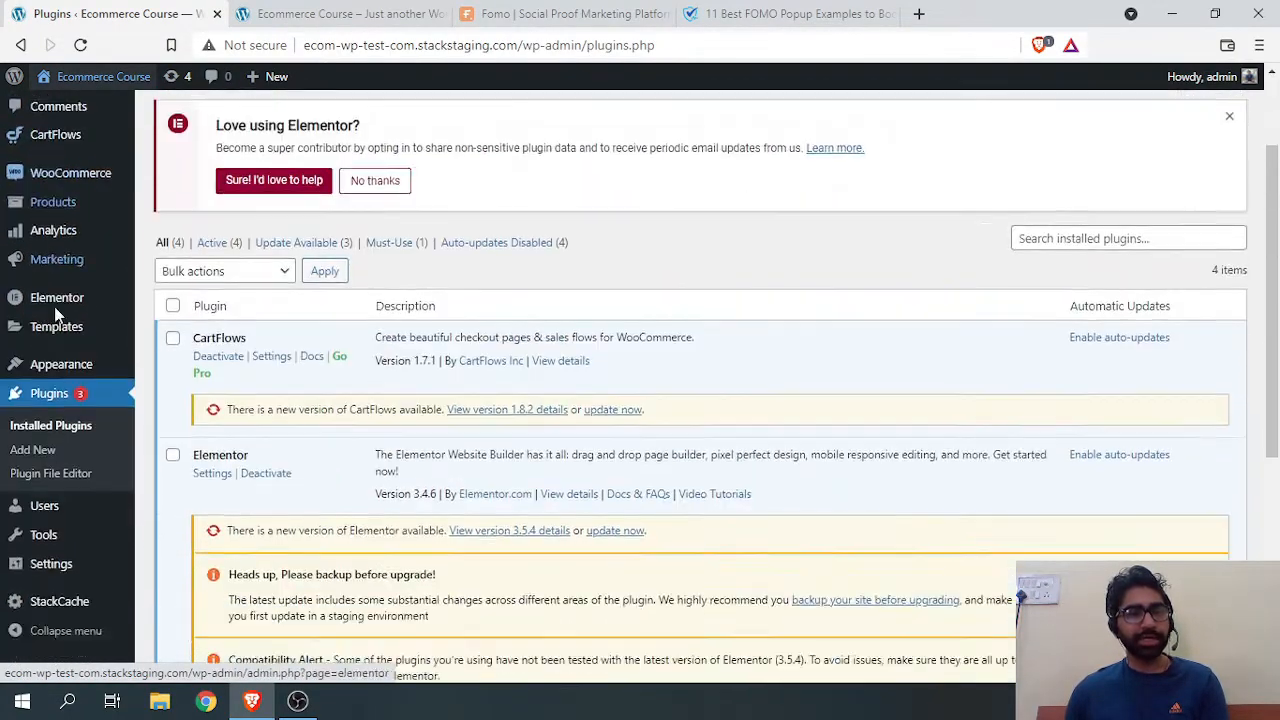
scroll(60, 400, "up", 4)
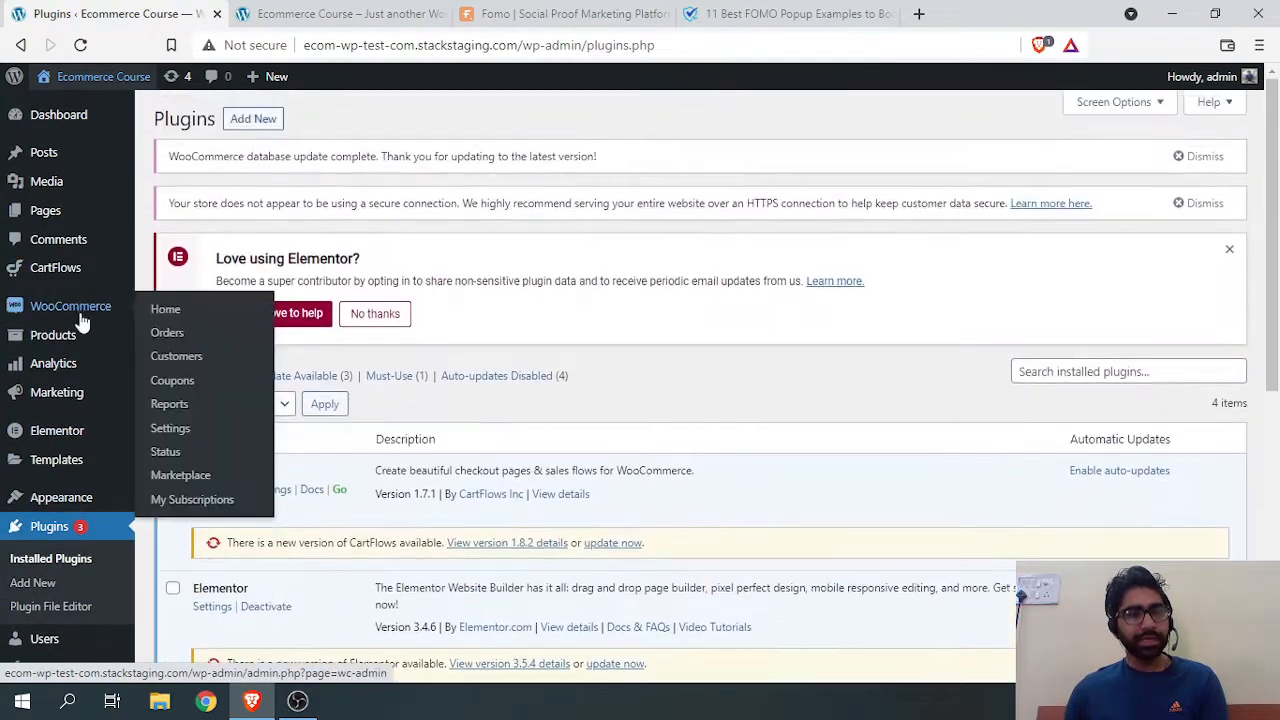
mouse_move(43, 432)
mouse_move(66, 460)
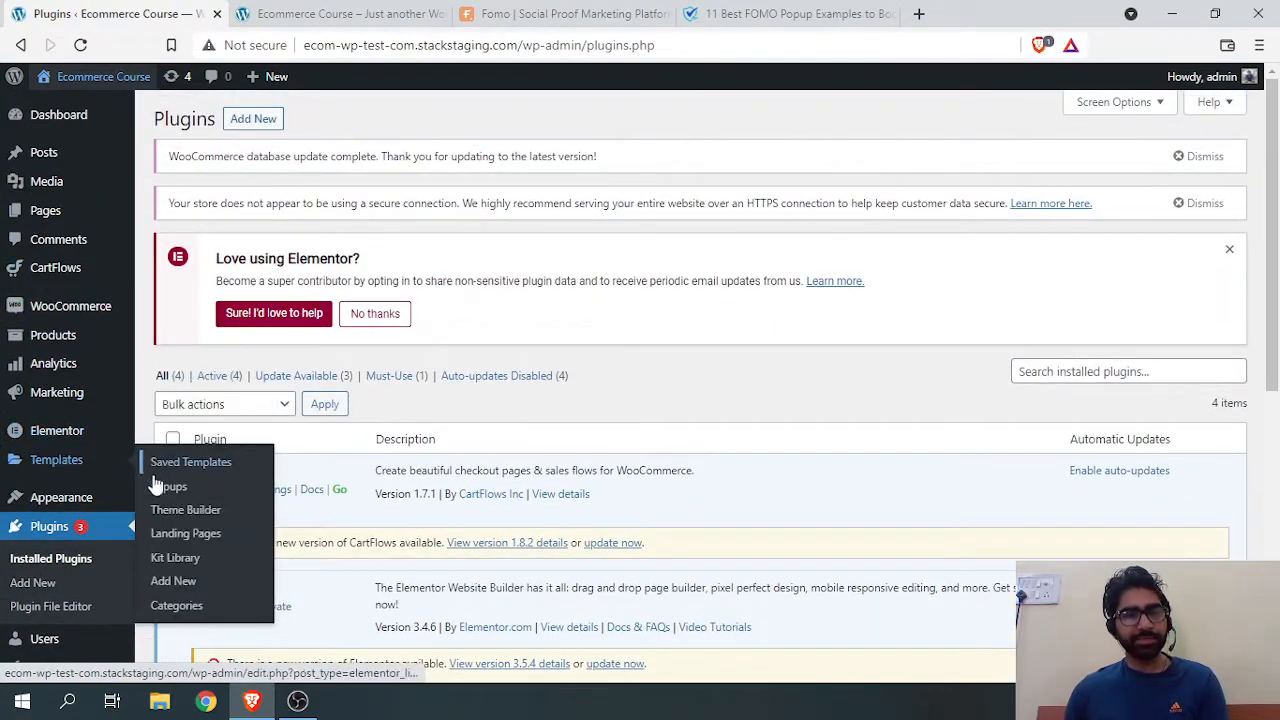
left_click(166, 511)
Close the Fomo and TrustPulse pages and return to the Theme Builder template list.
left_click(320, 14)
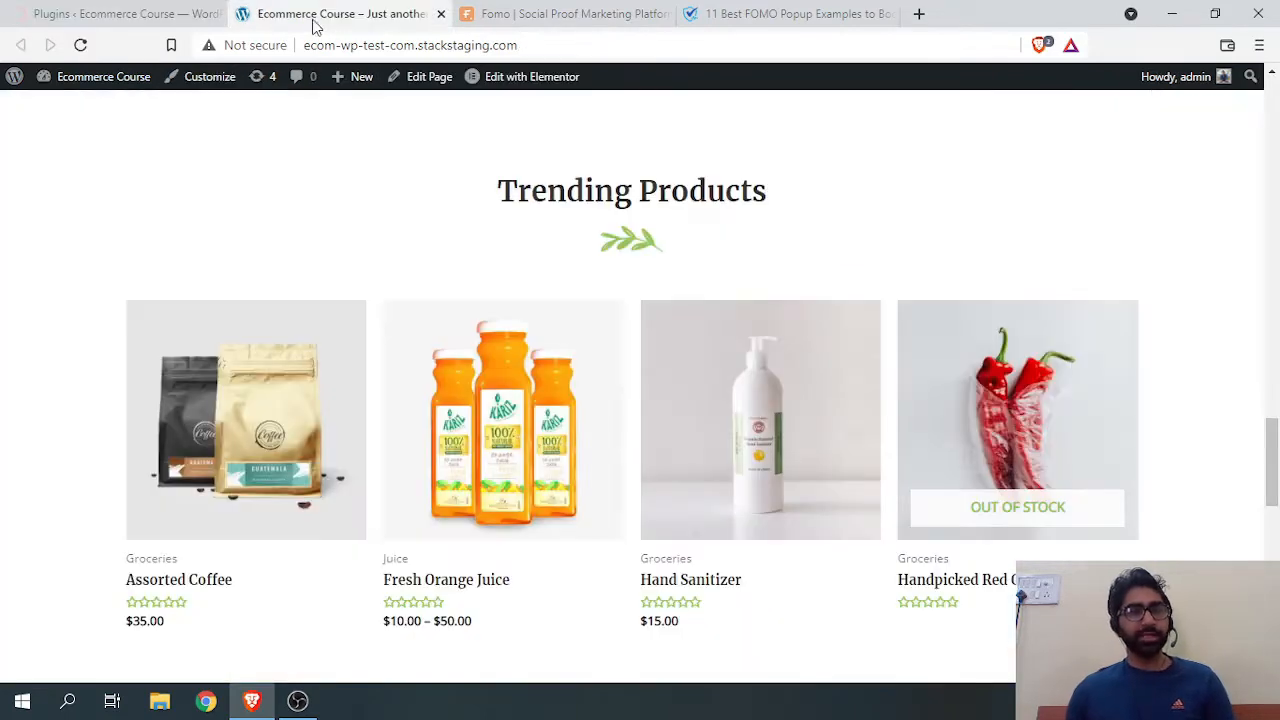
left_click(665, 14)
left_click(665, 14)
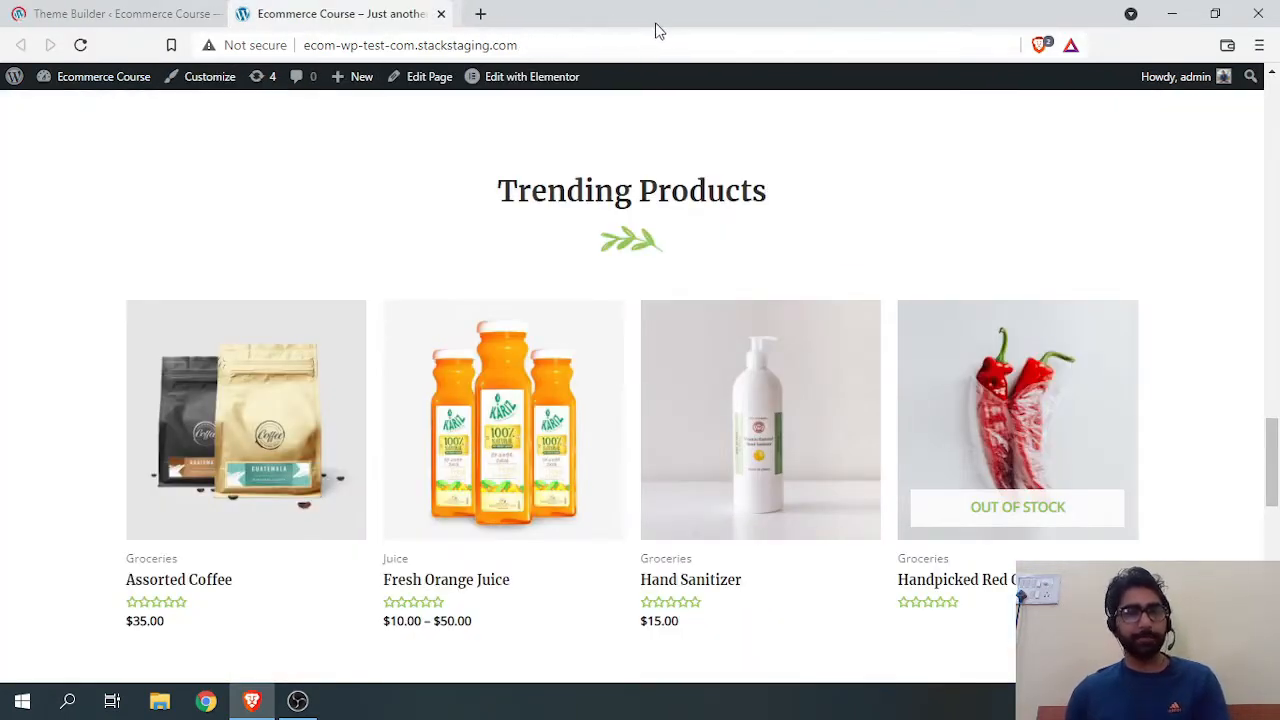
left_click(22, 8)
scroll(447, 288, "down", 3)
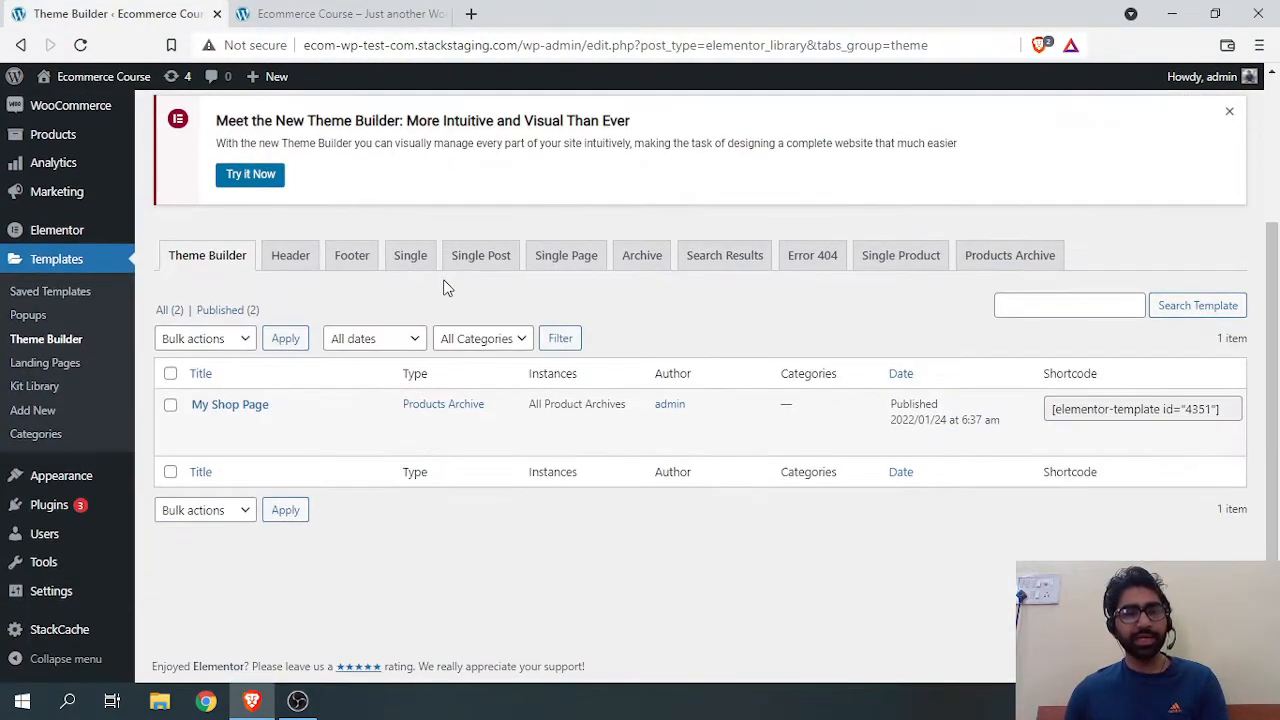
Create a new Elementor template of type Popup named "FOMO Popup".
scroll(477, 281, "up", 3)
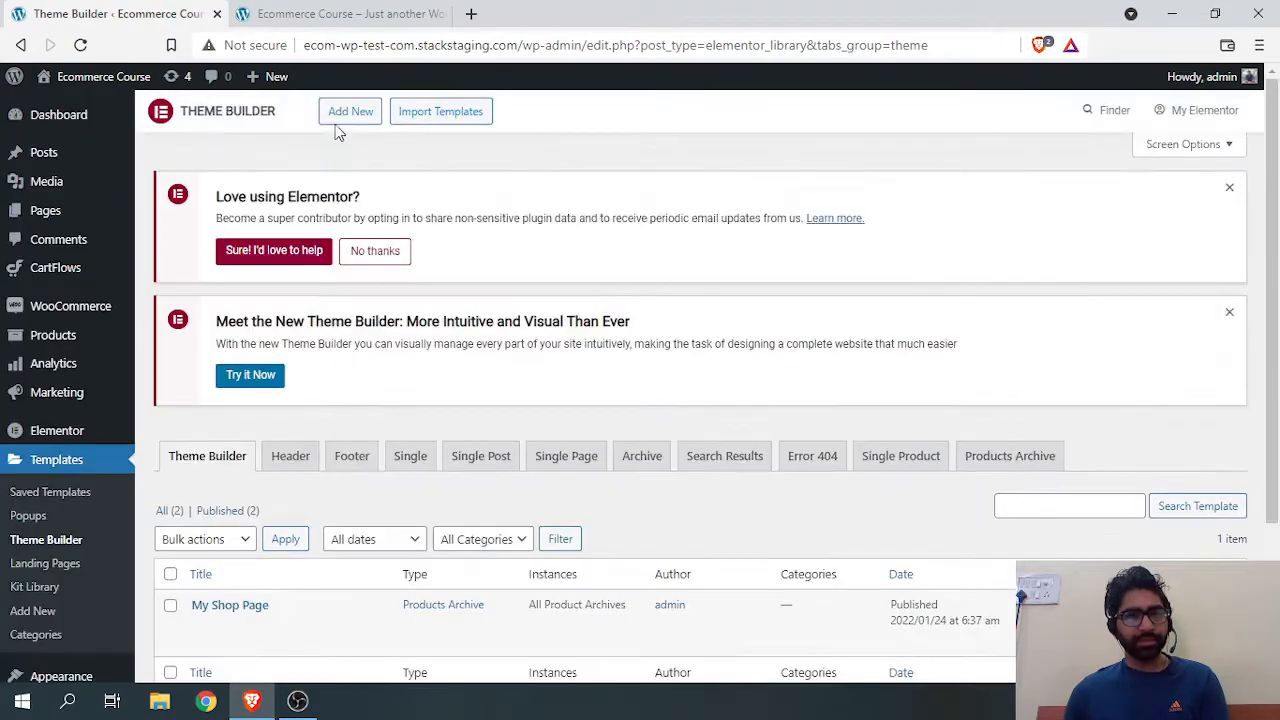
left_click(345, 111)
left_click(690, 373)
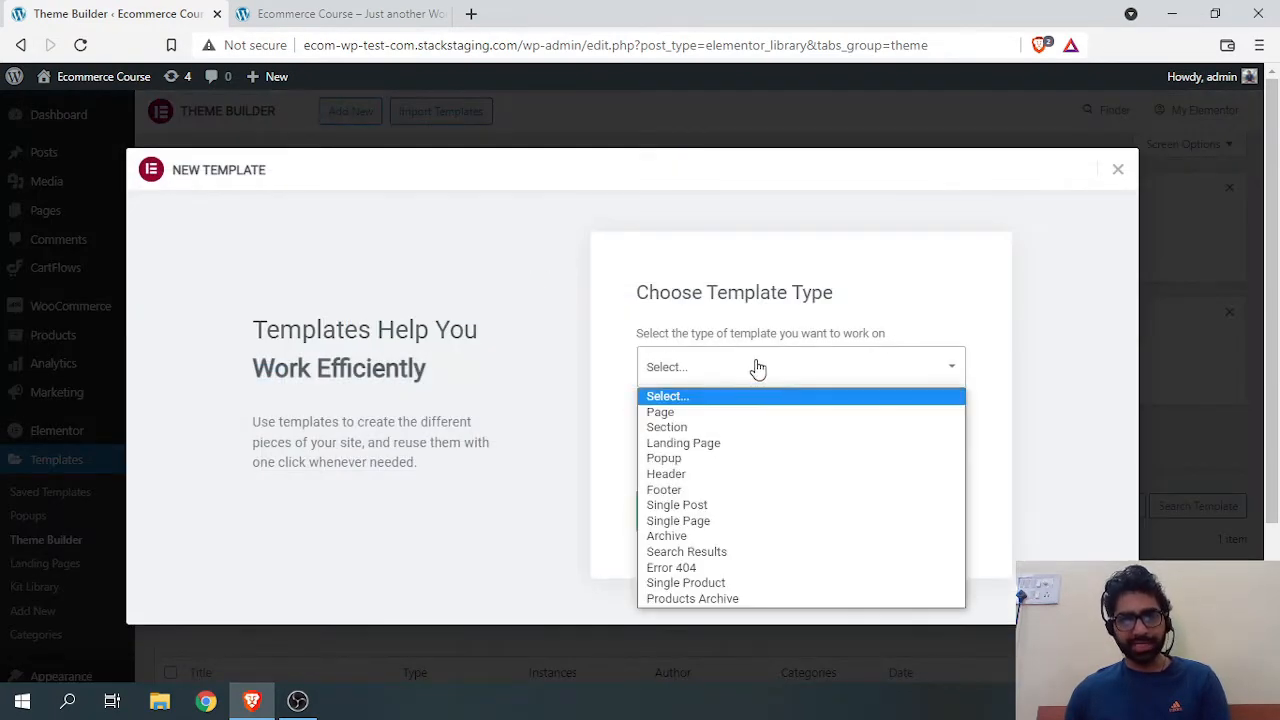
left_click(730, 459)
left_click(731, 452)
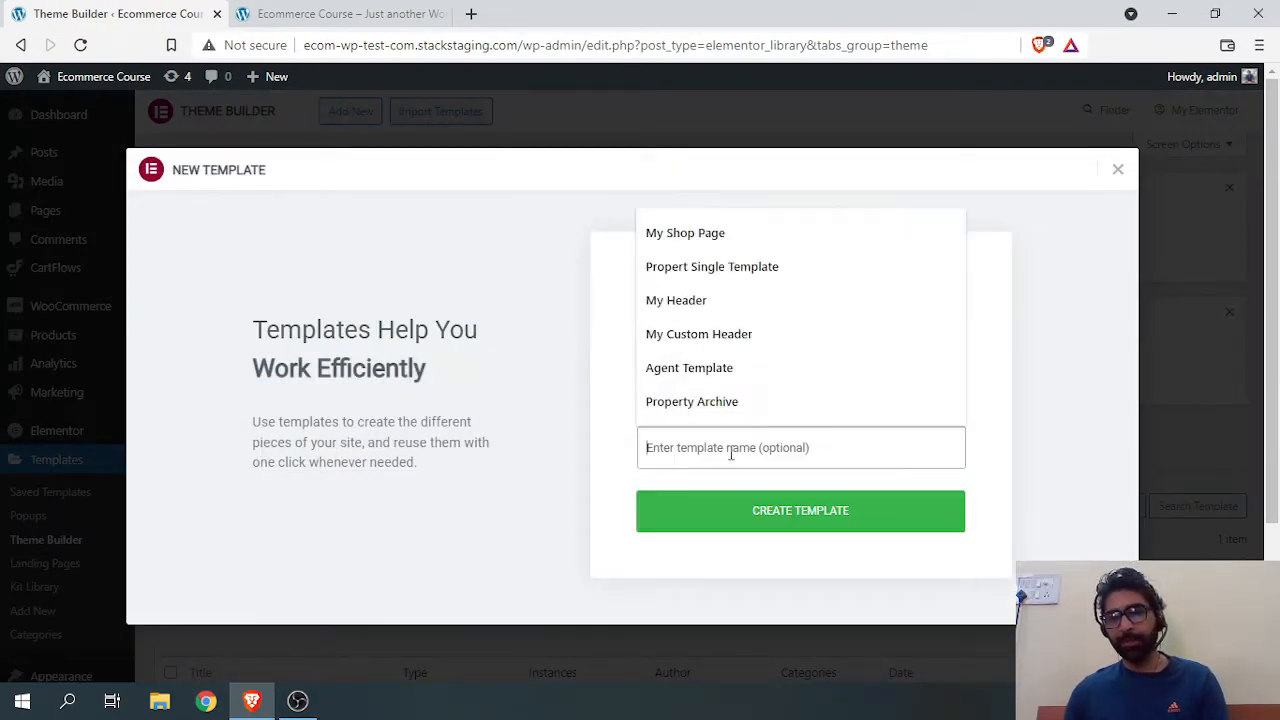
type("FOMO")
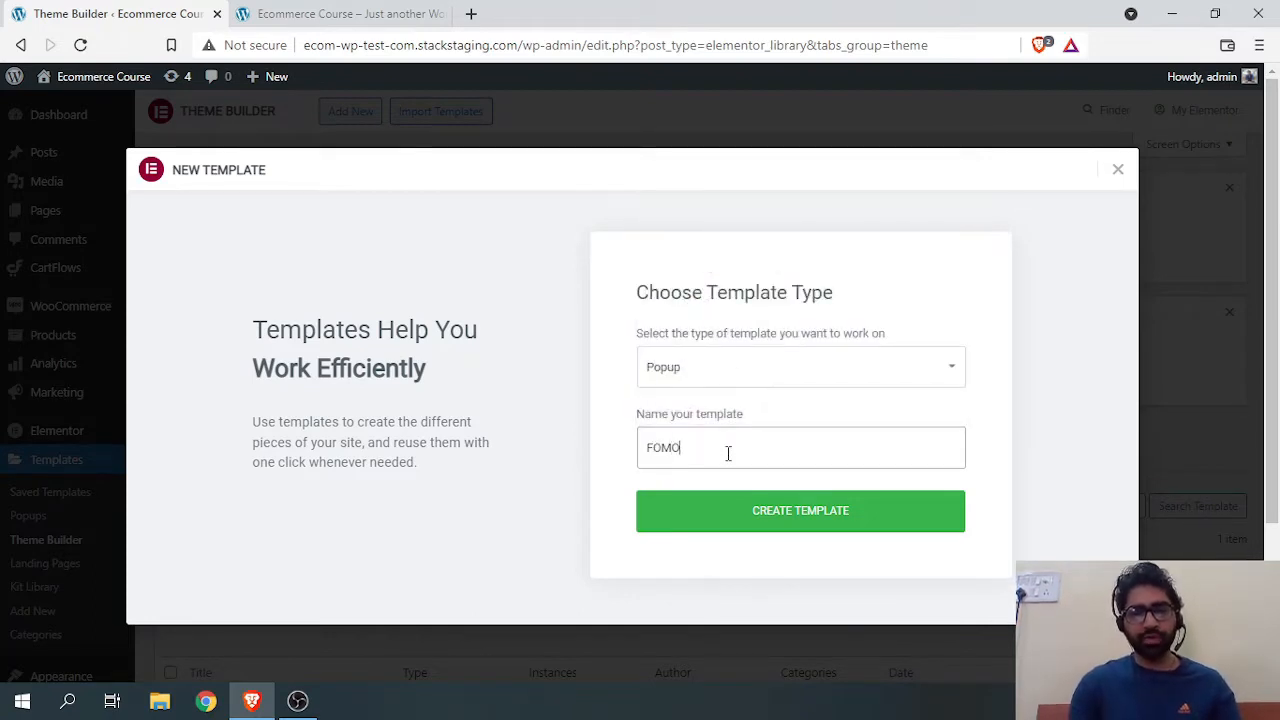
type(" Pop")
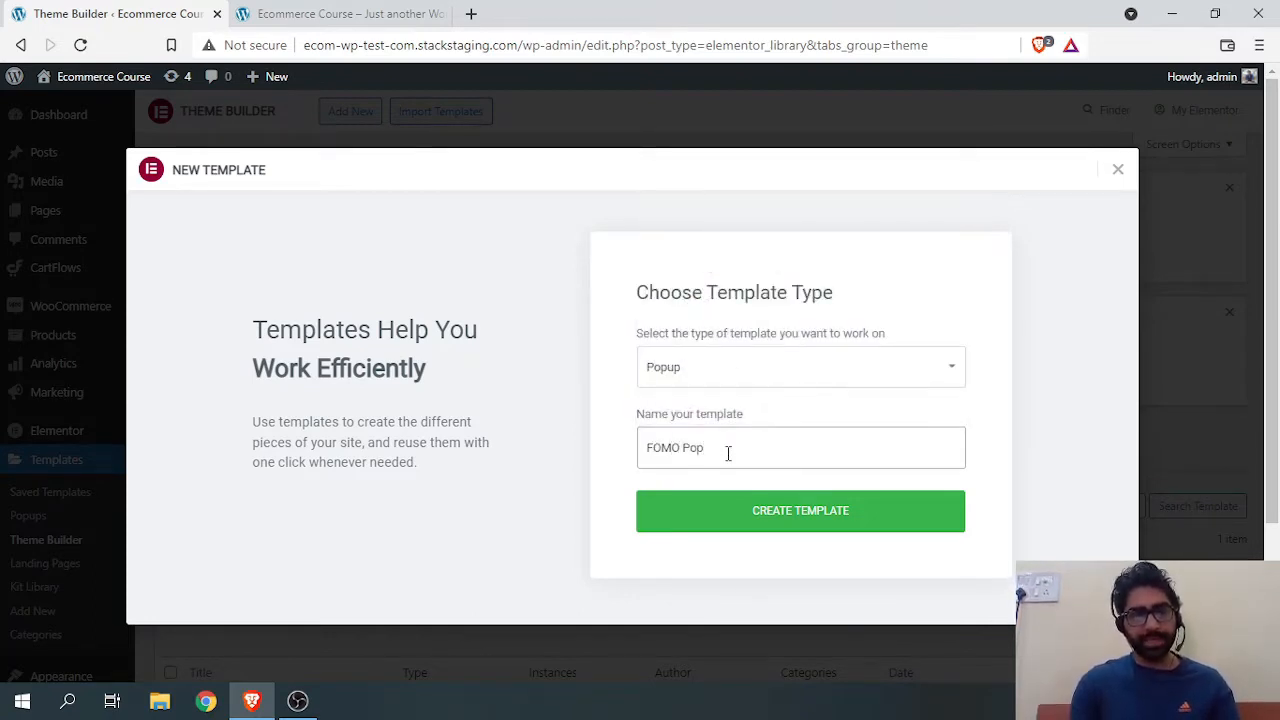
type("ups")
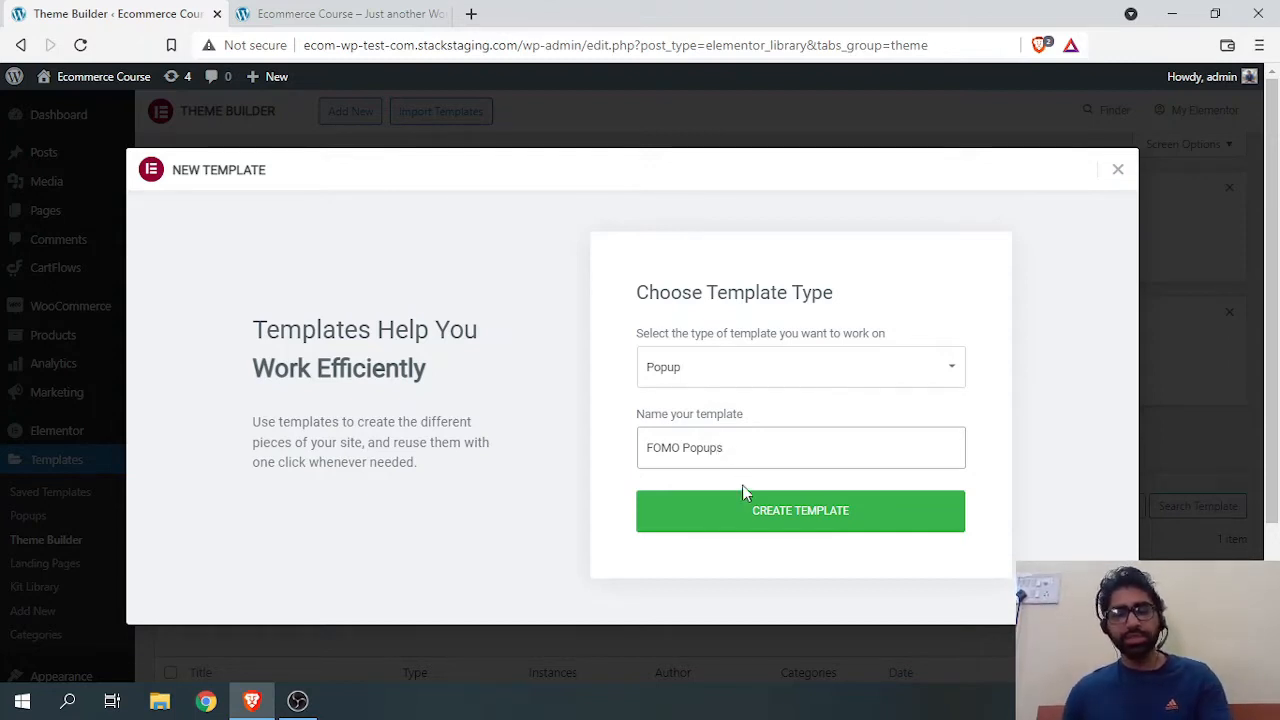
key("BackSpace")
left_click(750, 522)
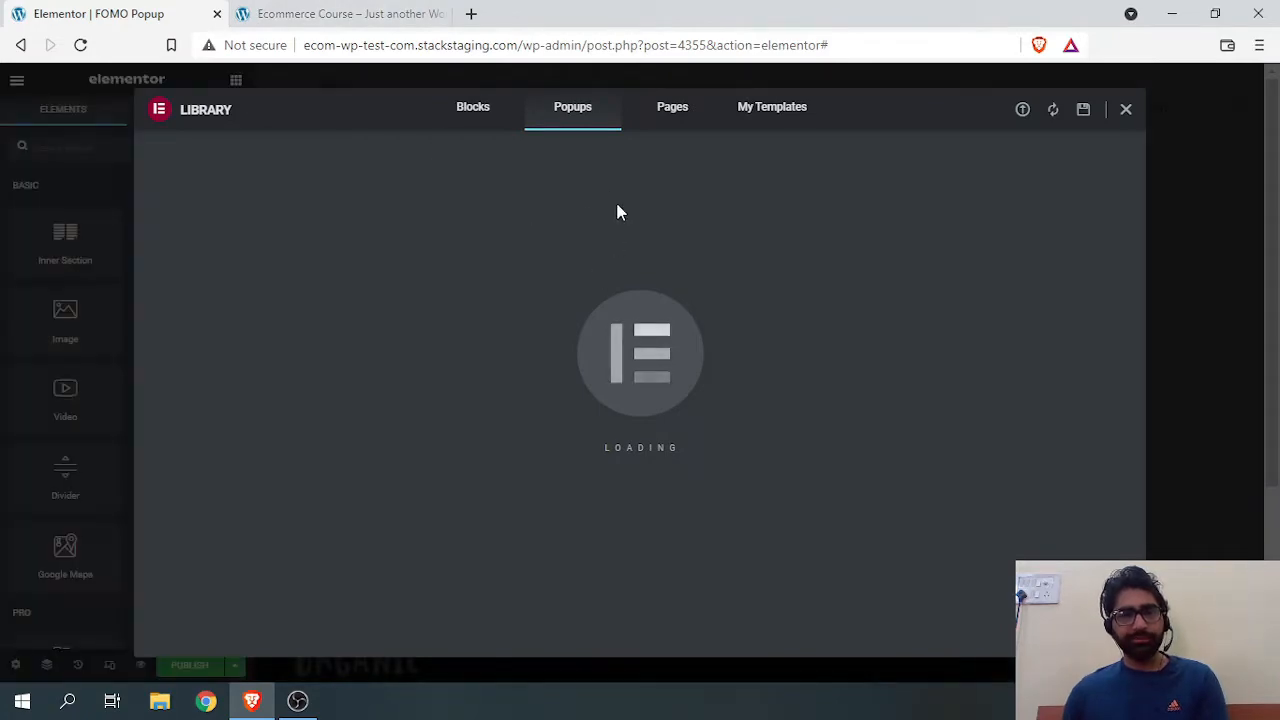
Browse the ready-made popup designs in the template library and close it without inserting any.
scroll(860, 260, "down", 10)
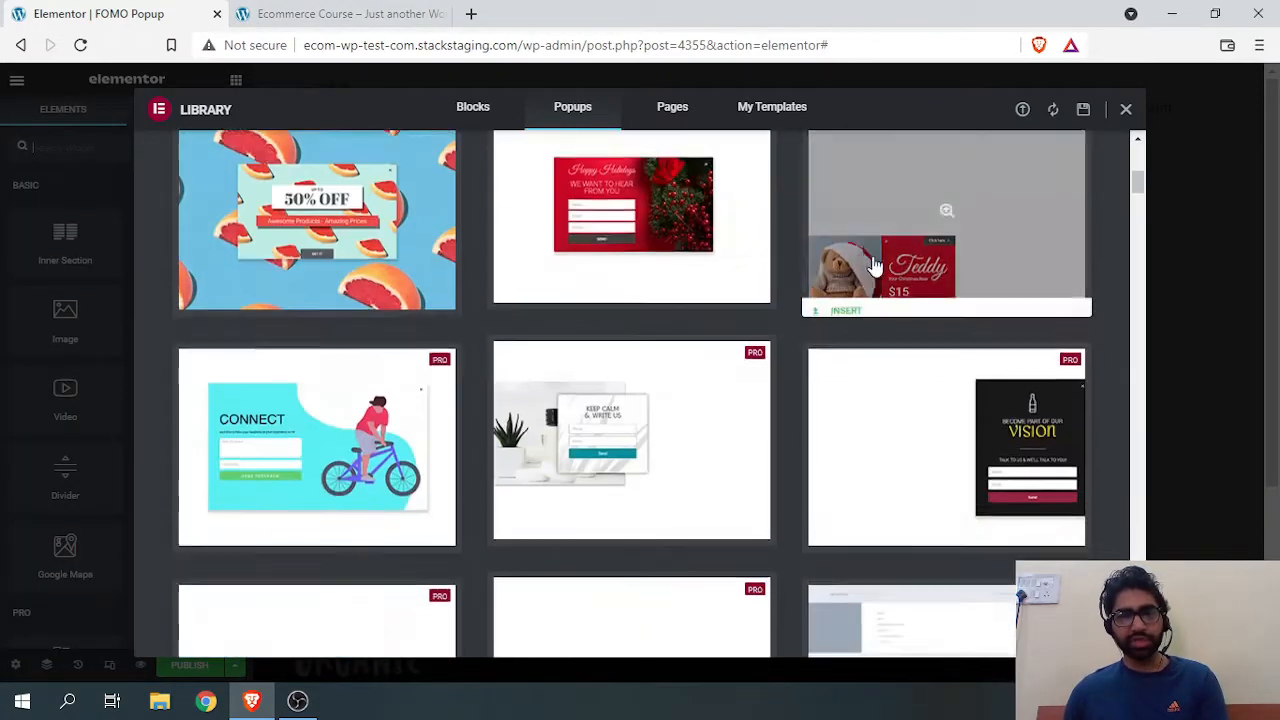
scroll(862, 323, "down", 15)
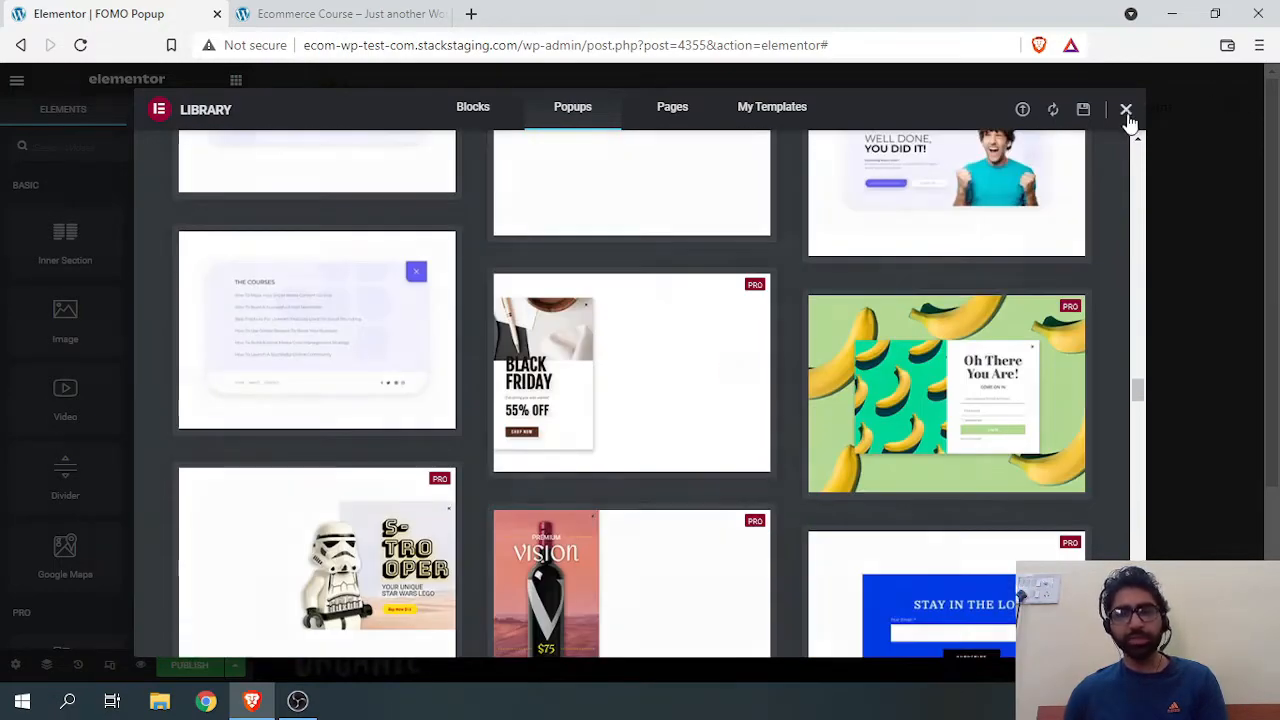
left_click(1126, 110)
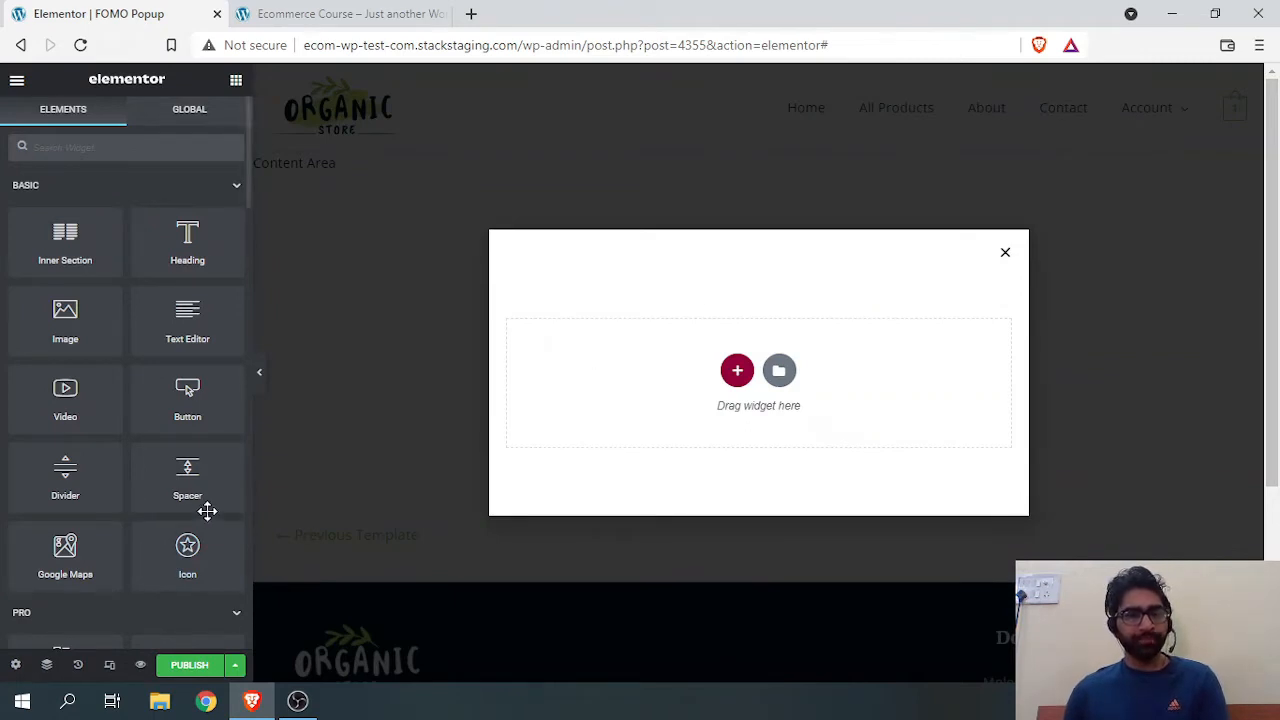
Add a two-column section to the blank popup and narrow its first column to a little under a third of the width.
scroll(206, 509, "down", 2)
scroll(89, 300, "up", 3)
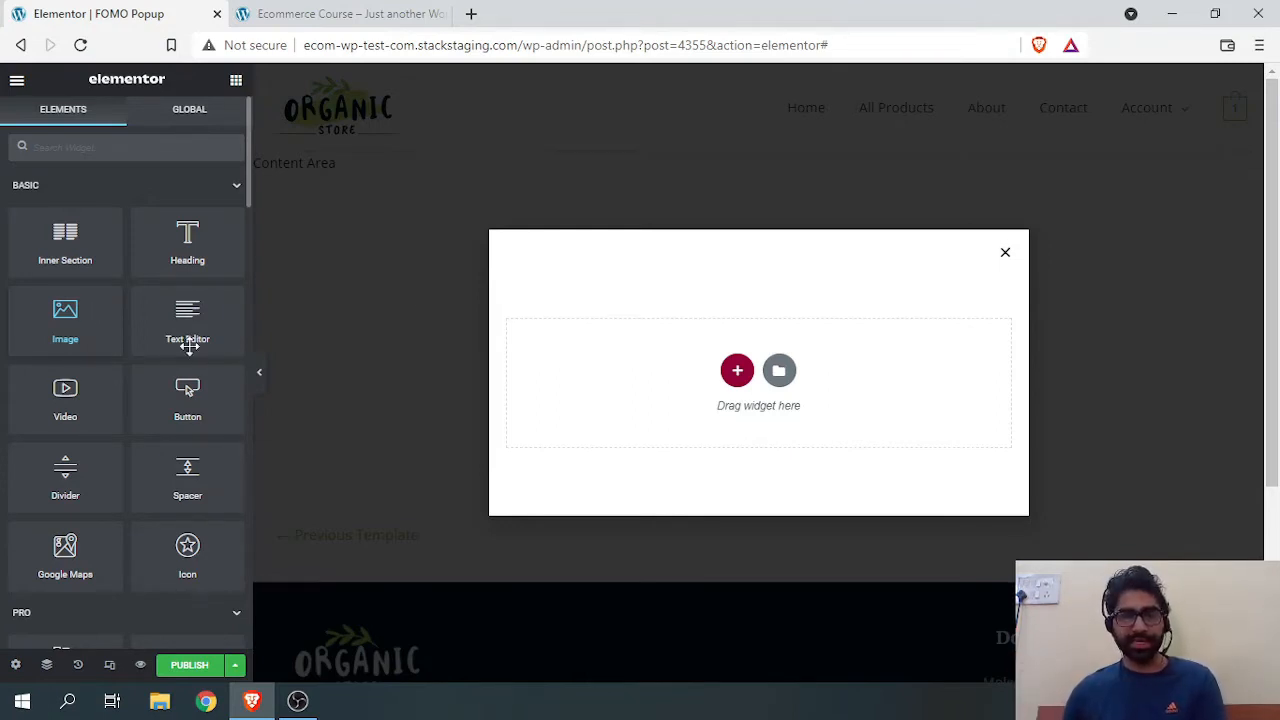
left_click(737, 370)
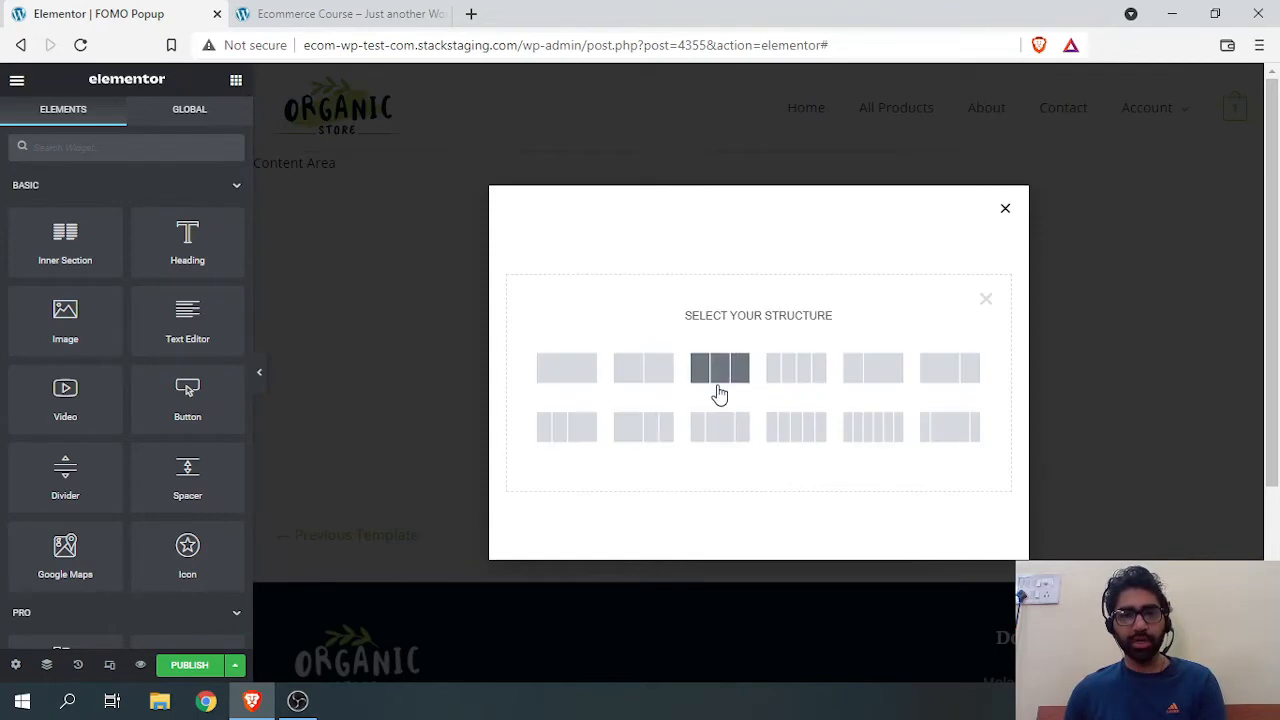
left_click(637, 378)
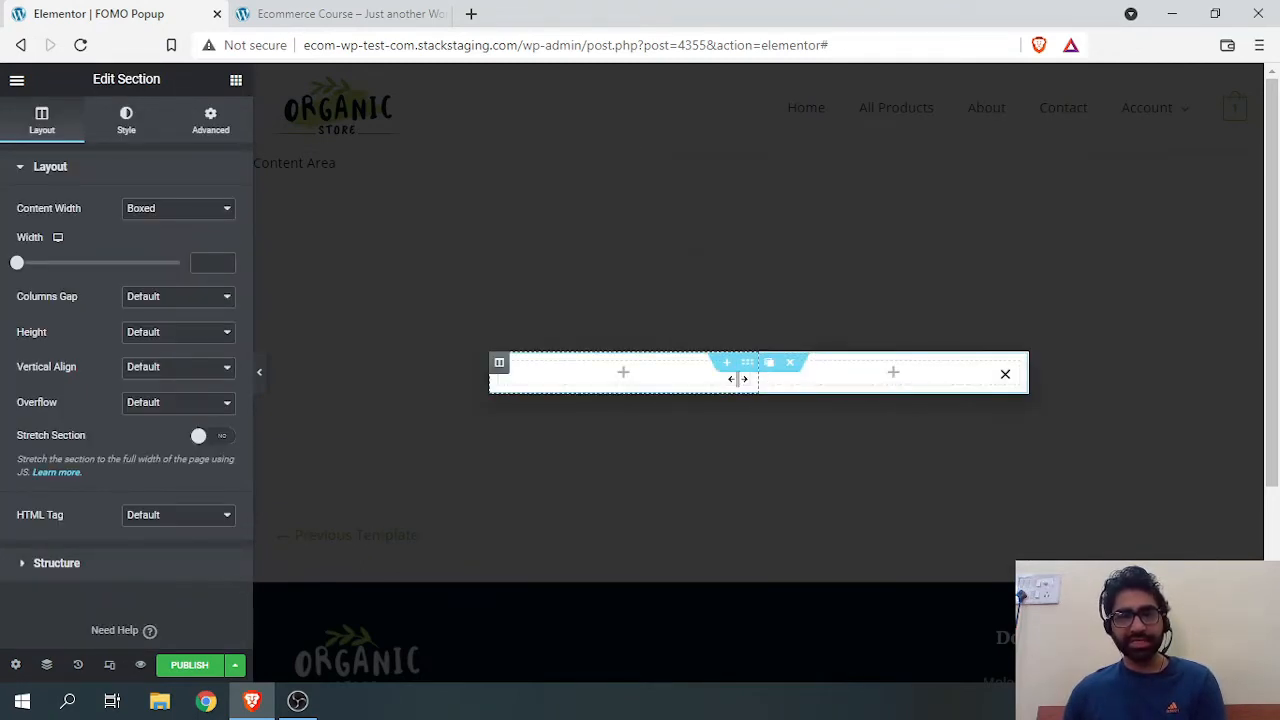
left_click_drag(738, 378, 620, 402)
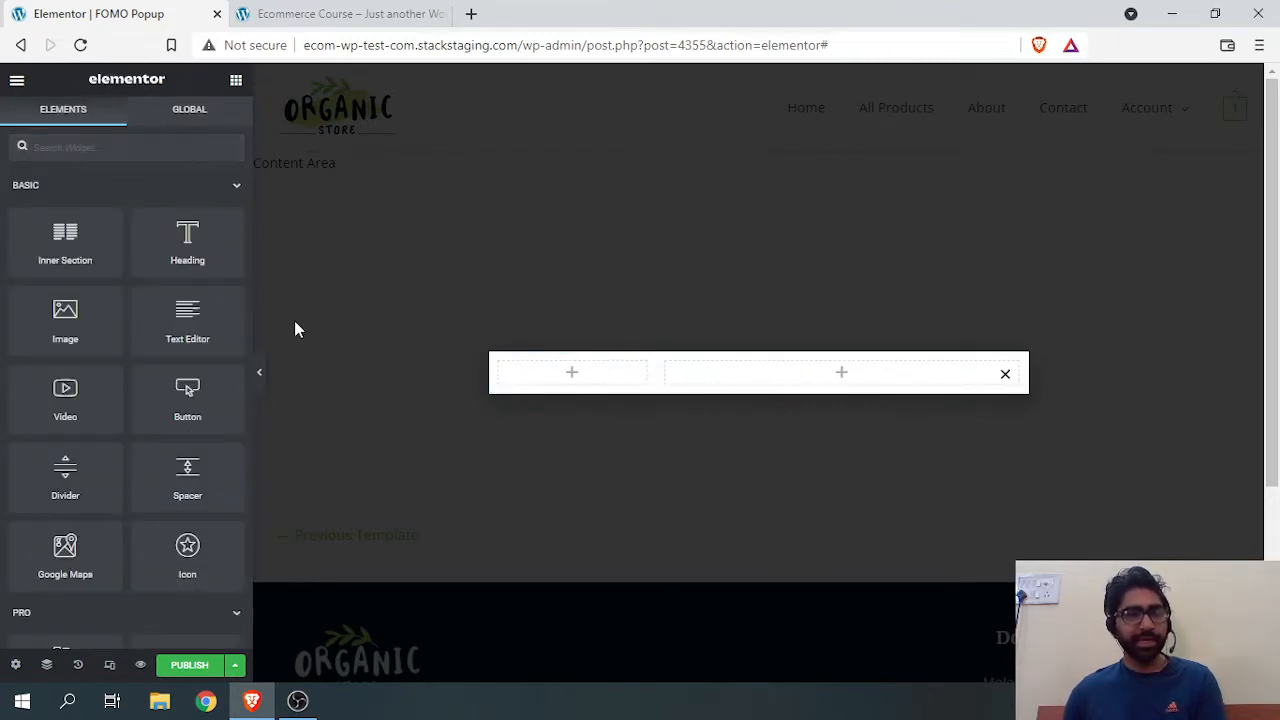
Place an Image widget in the popup's narrow column and fill it with the woman's round portrait from the Media Library.
left_click_drag(94, 343, 571, 373)
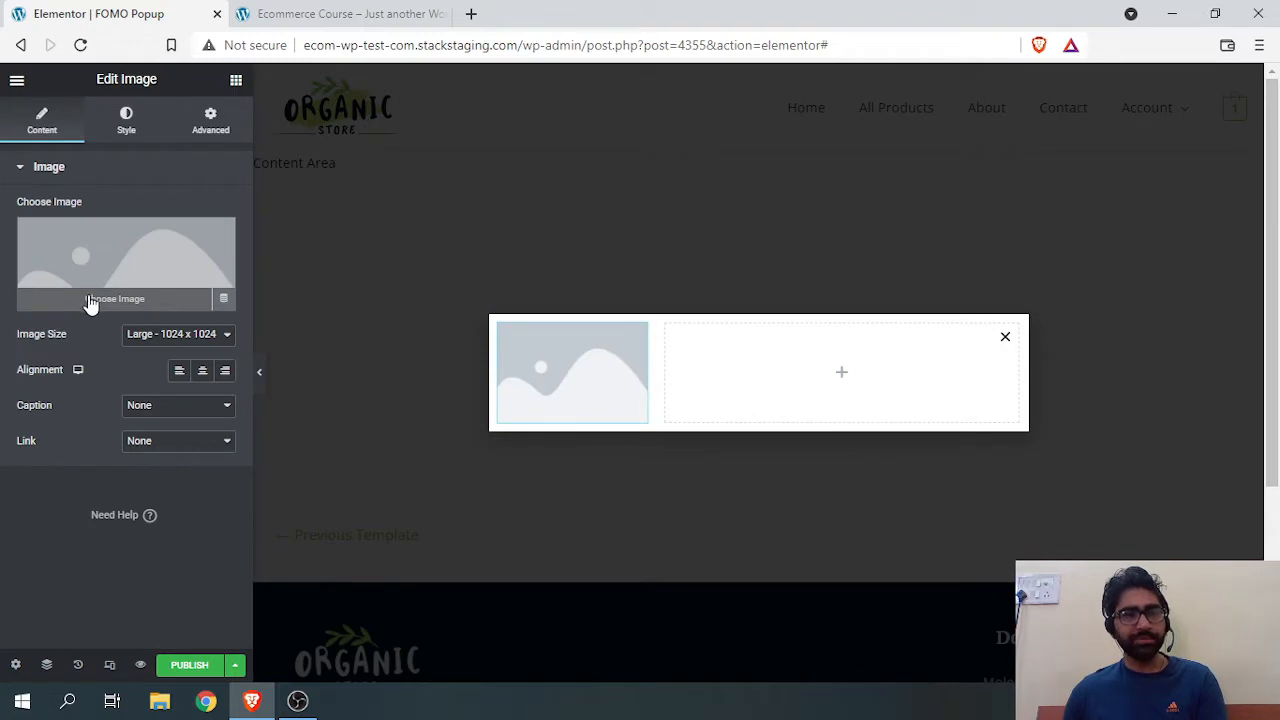
left_click(90, 300)
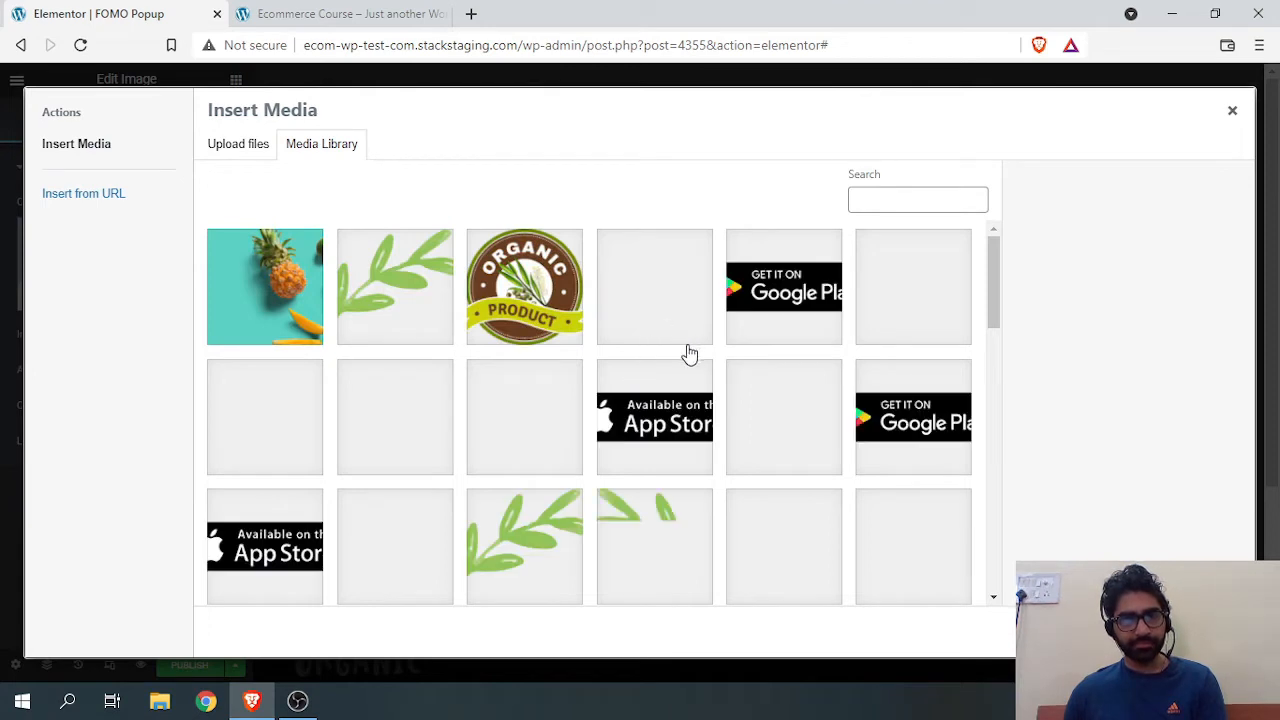
scroll(677, 352, "down", 15)
scroll(537, 425, "up", 2)
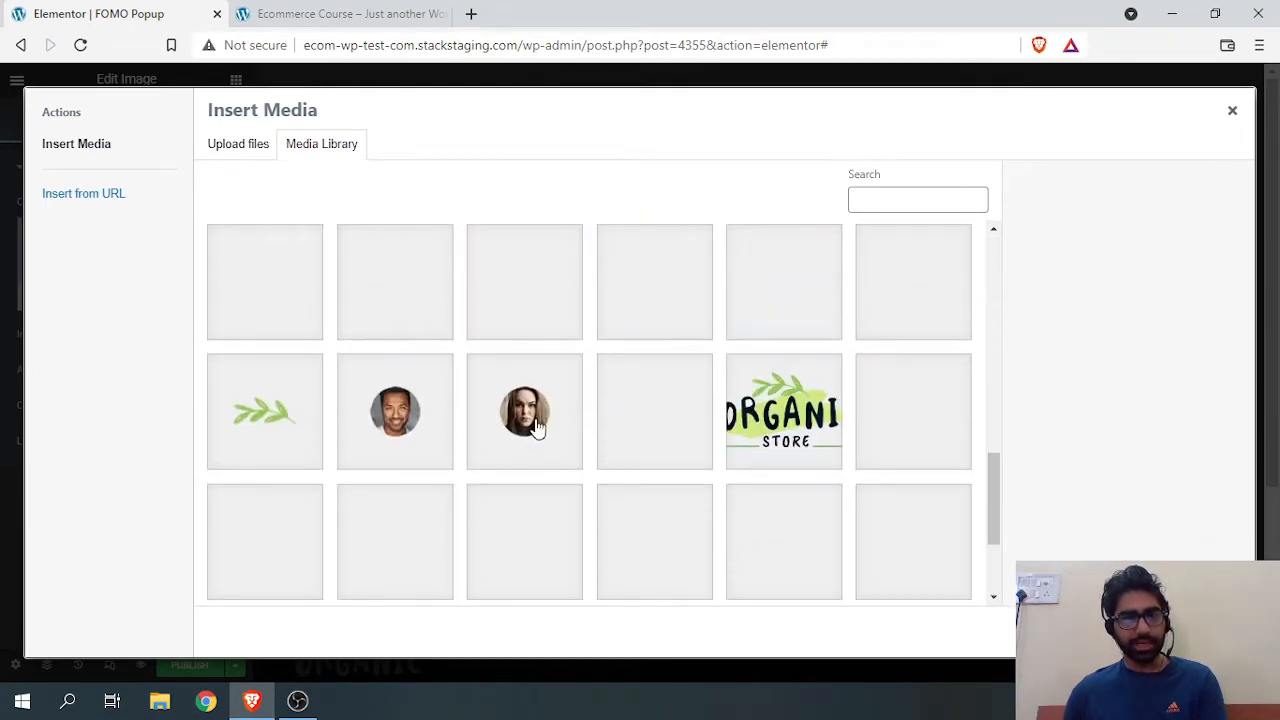
scroll(495, 452, "down", 2)
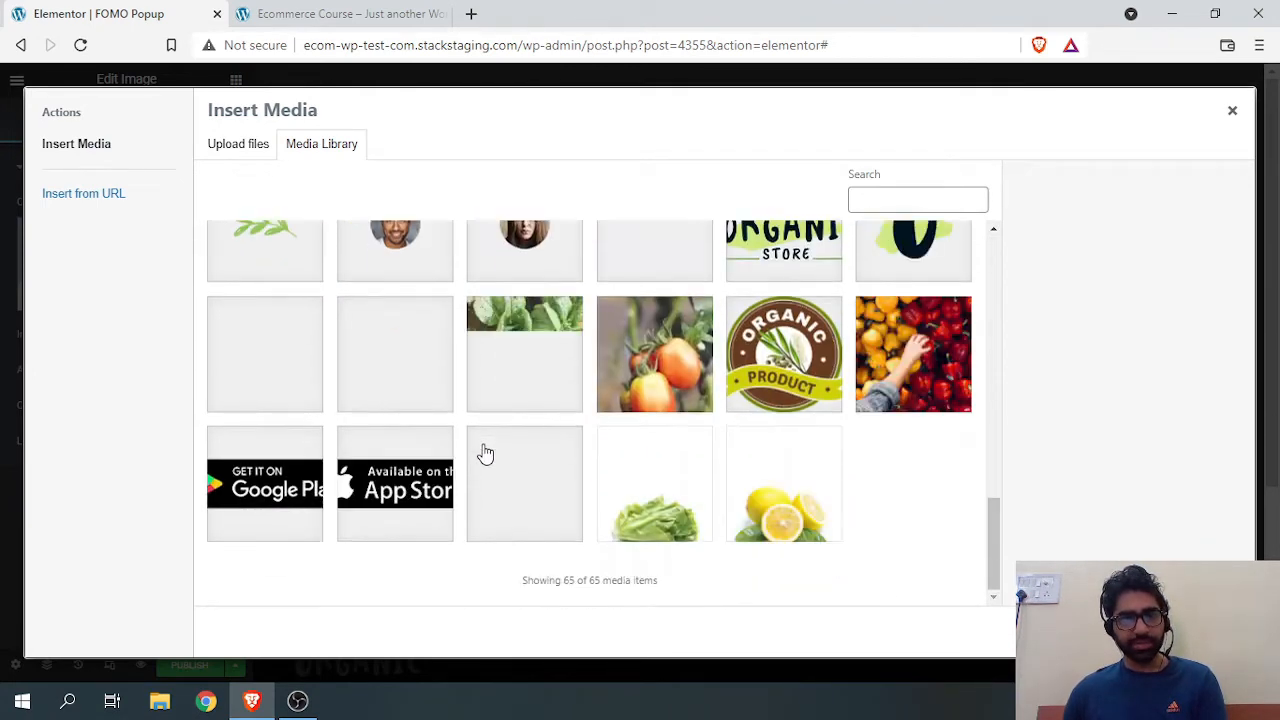
scroll(490, 460, "up", 4)
scroll(486, 529, "down", 1)
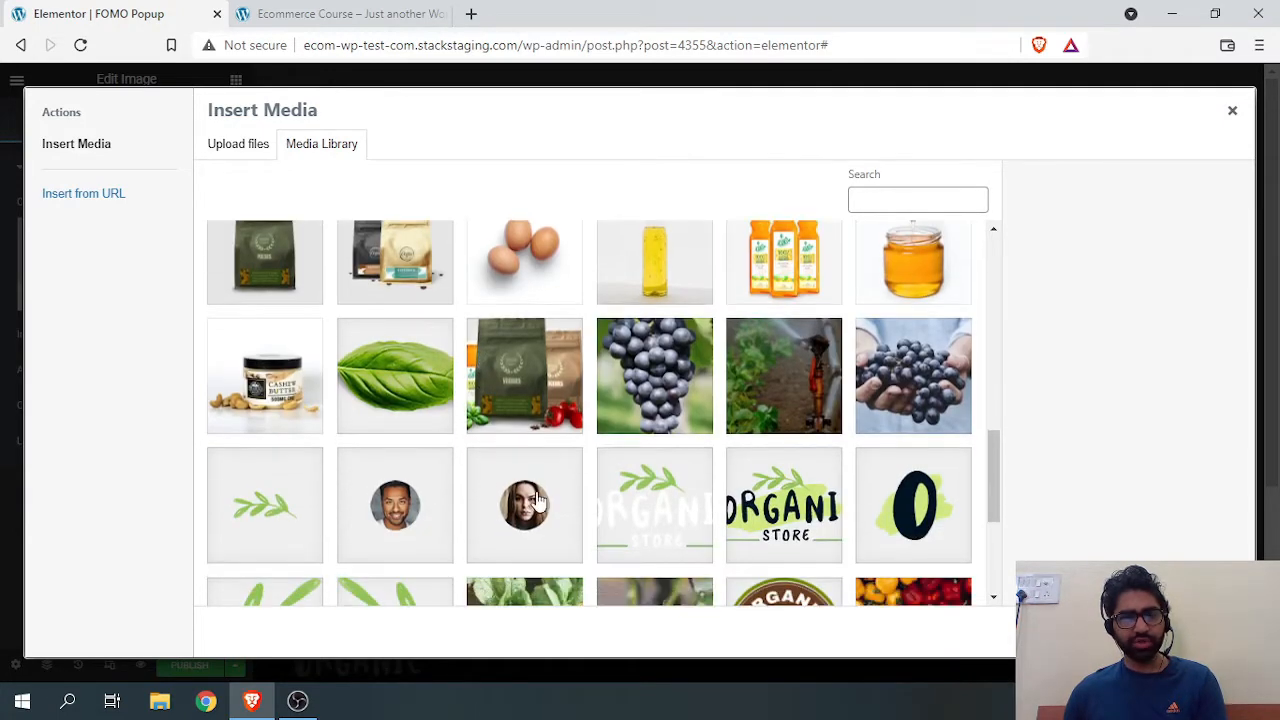
left_click(537, 502)
left_click(1190, 628)
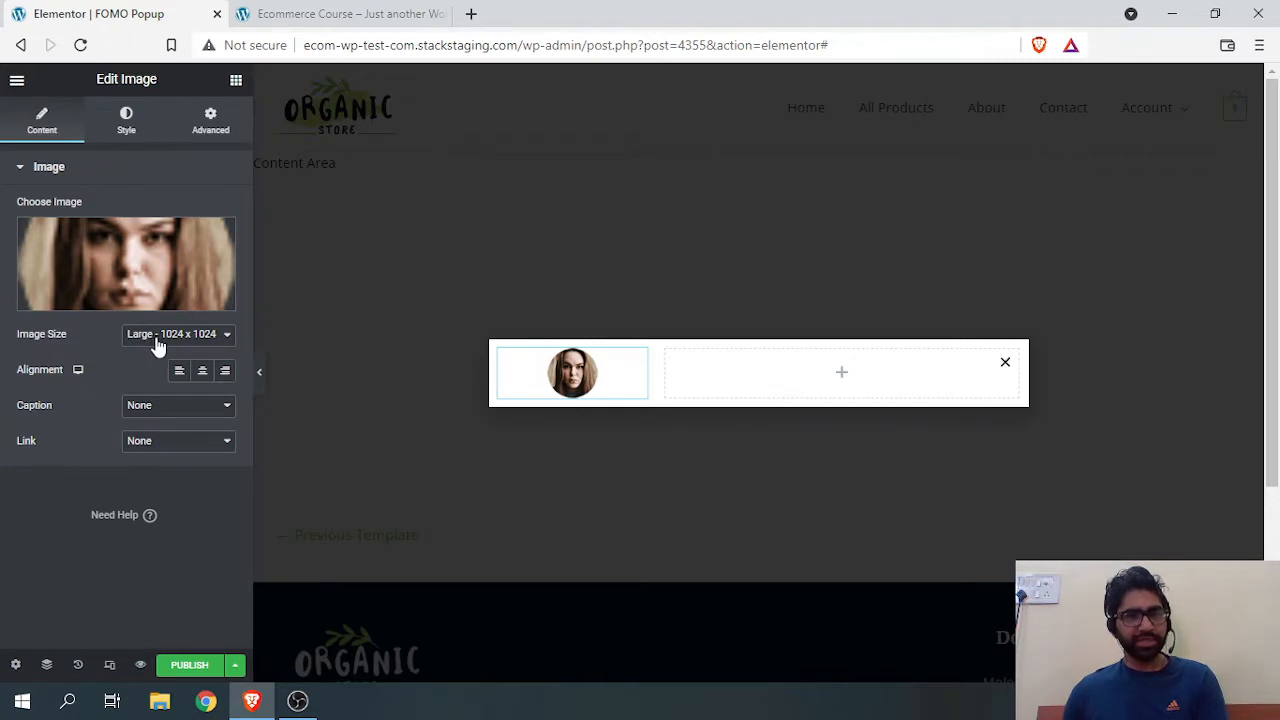
left_click(125, 125)
left_click(74, 140)
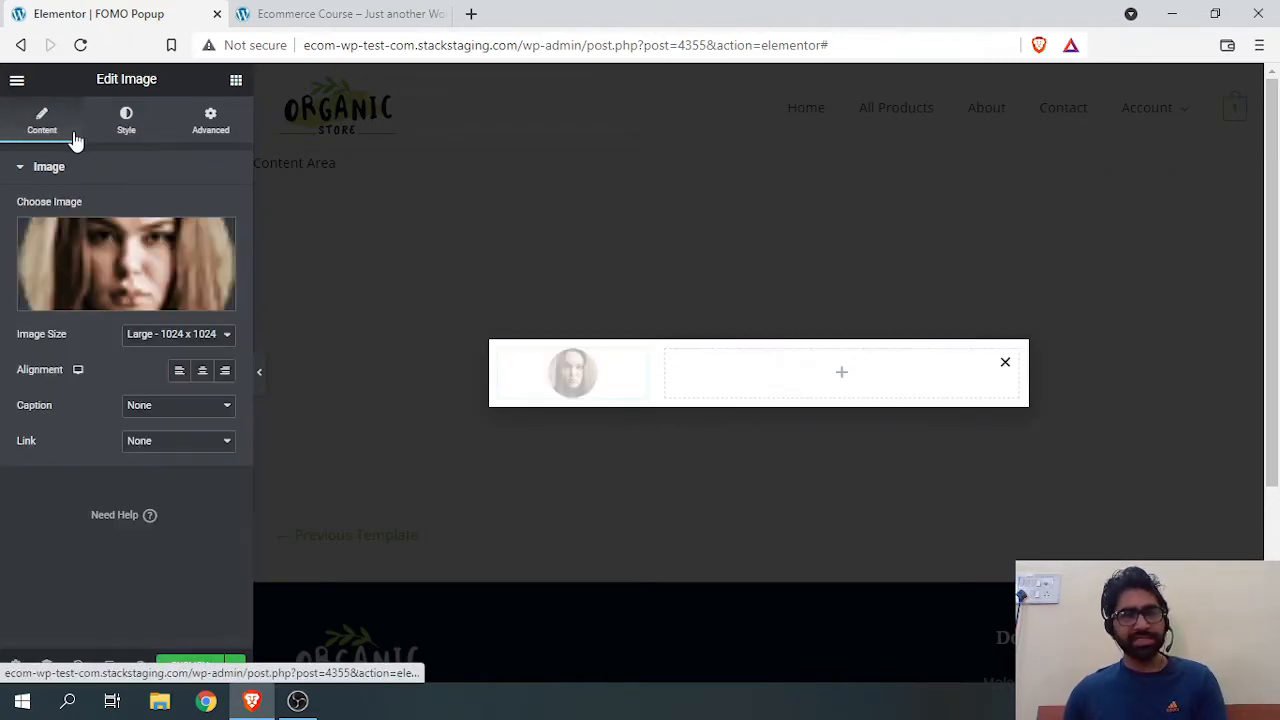
left_click(125, 120)
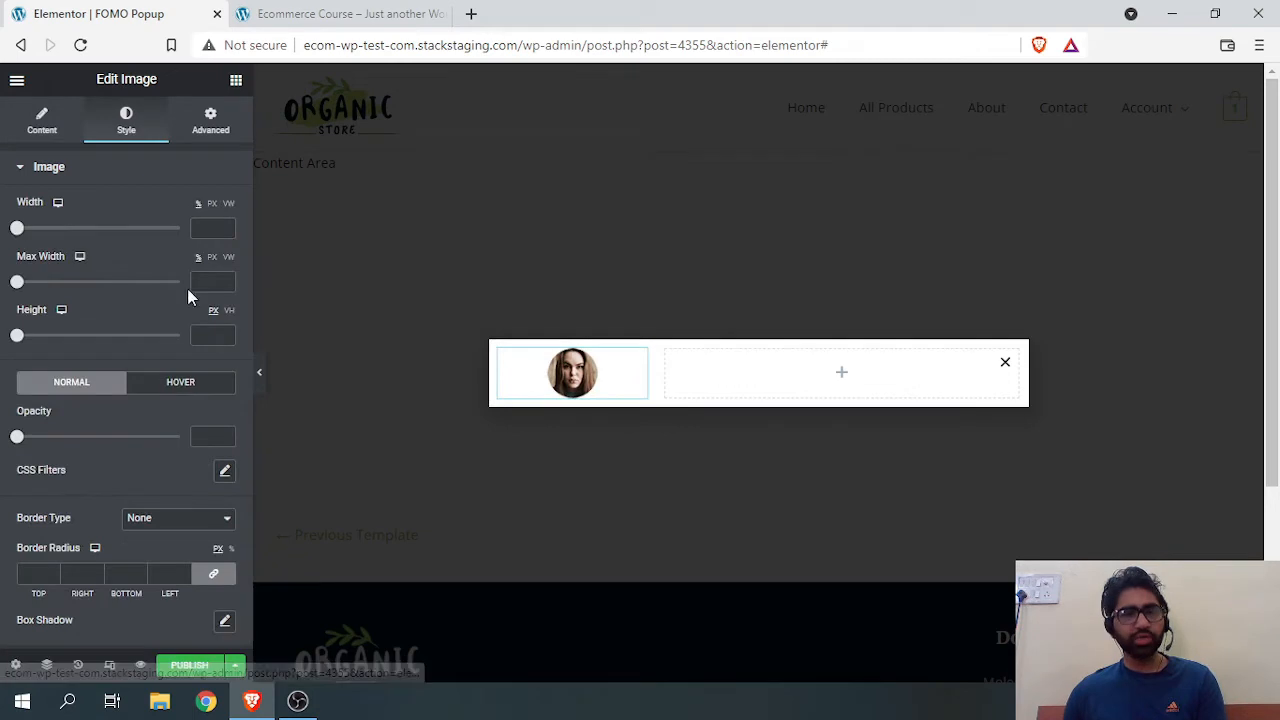
Add a Text Editor widget to the popup's wide column and replace its placeholder text with "Fabolous Product".
left_click(236, 80)
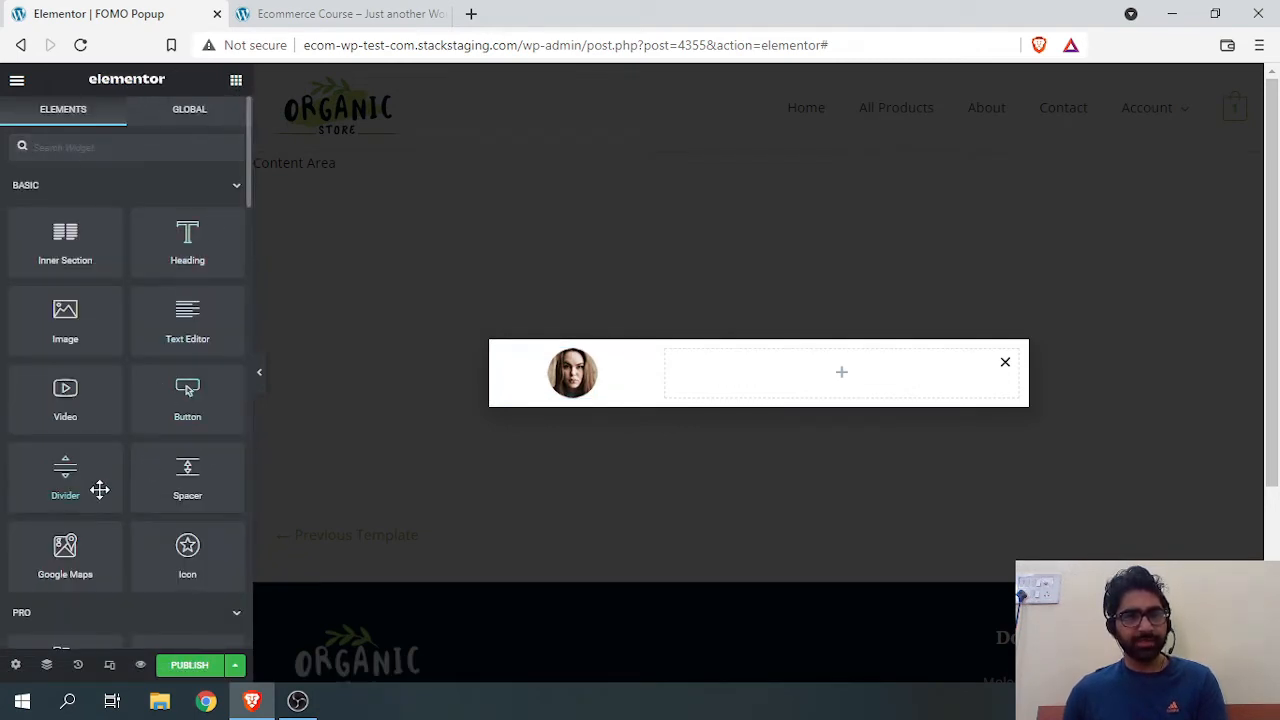
left_click_drag(187, 320, 796, 374)
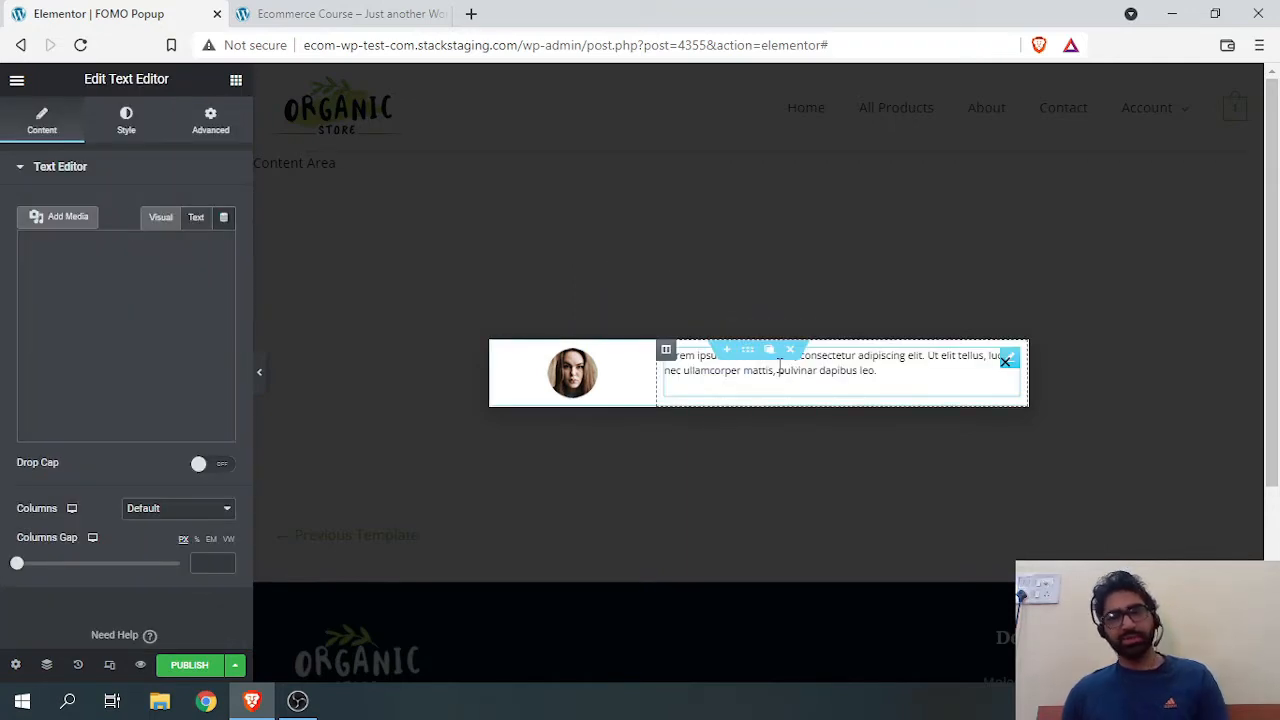
double_click(835, 370)
key("ctrl+a")
key("BackSpace")
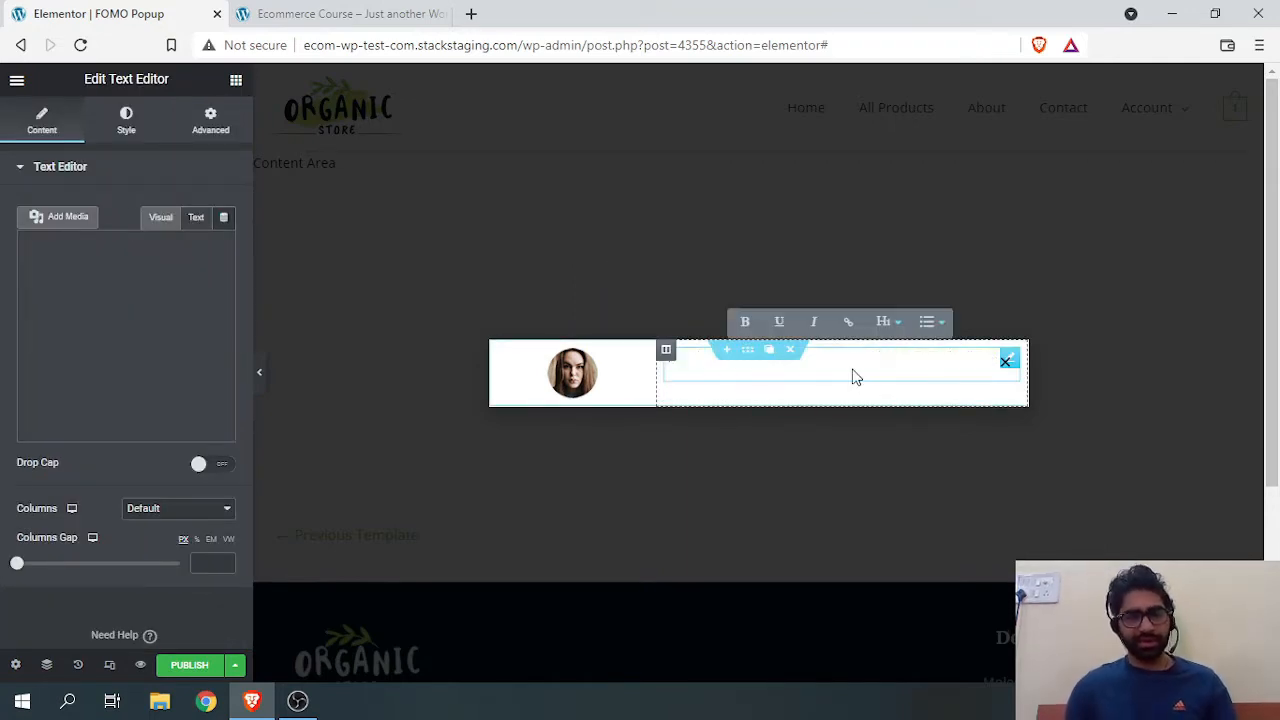
type("Sobo")
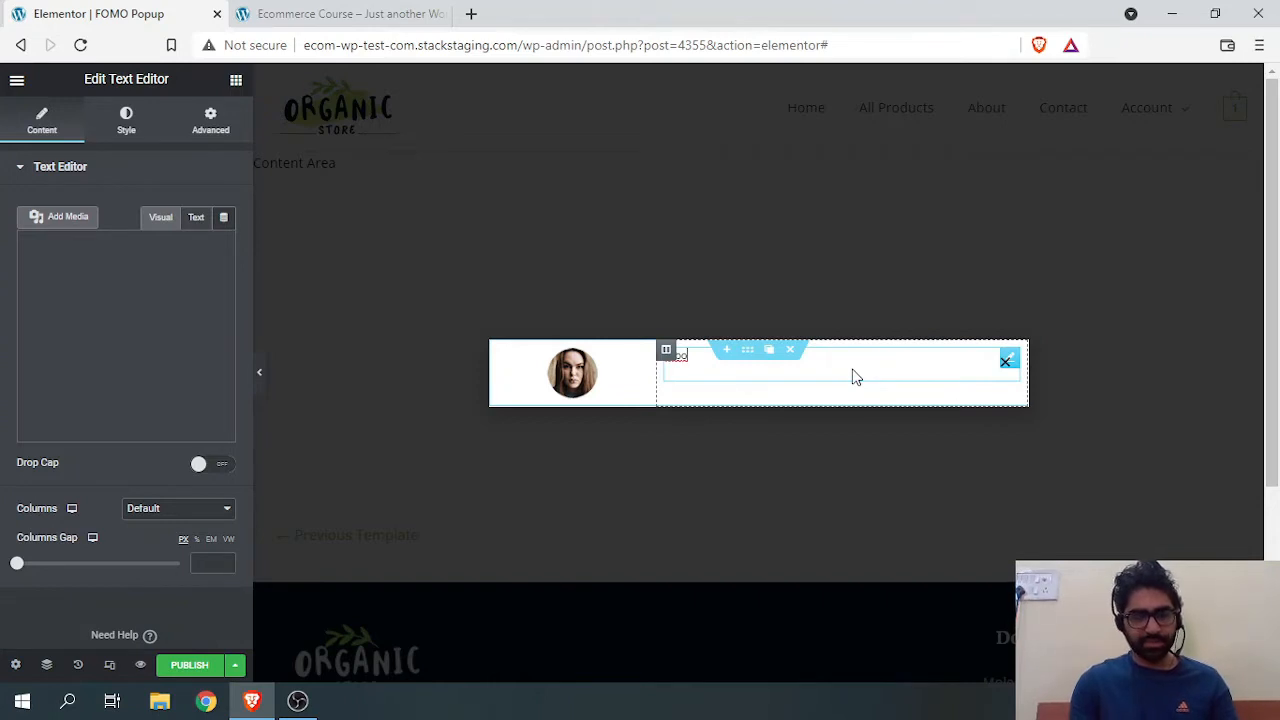
type("lous Product")
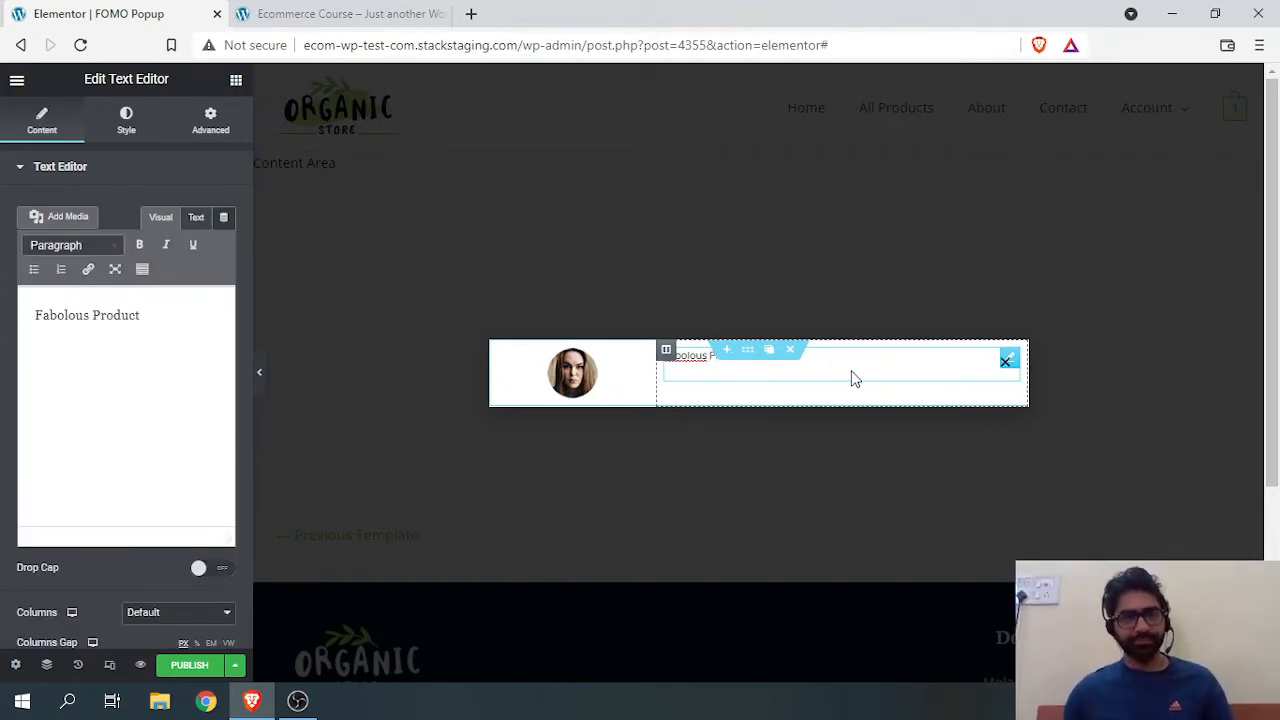
Extend the review's first line to "Fabolous Product.." and add a second line reading "Easy to Use .....very nice product".
left_click(143, 246)
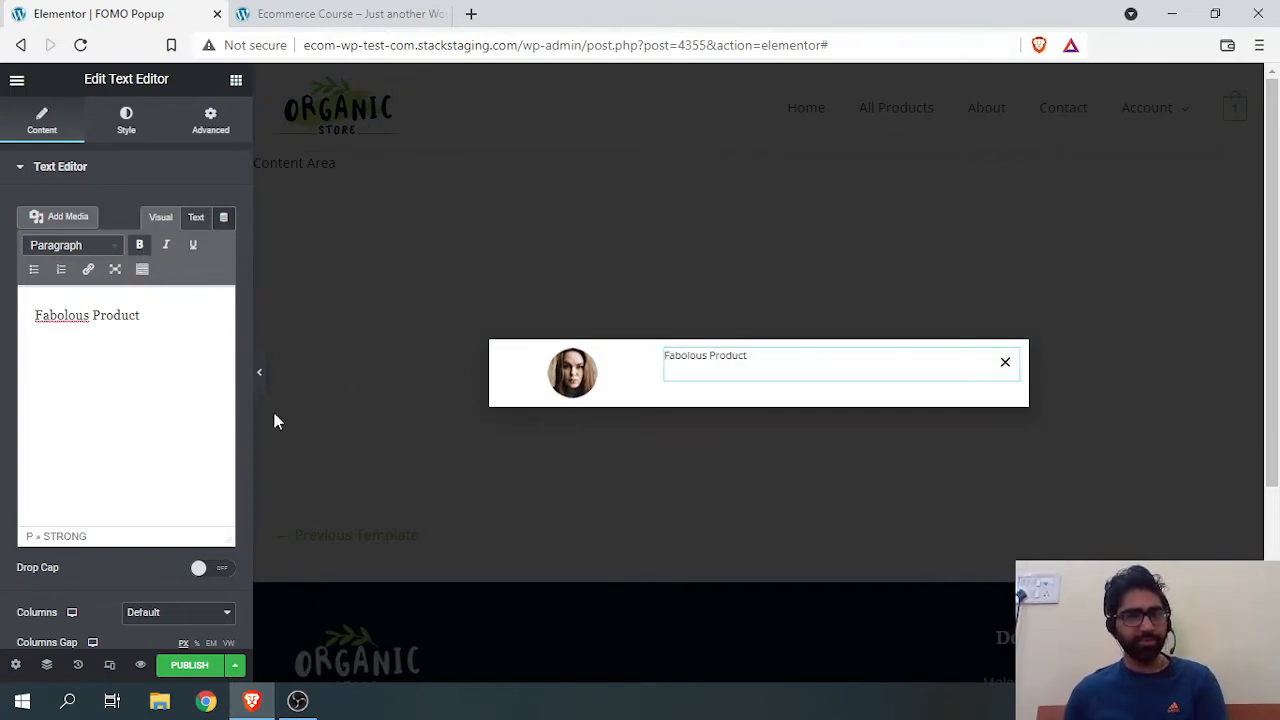
left_click(202, 327)
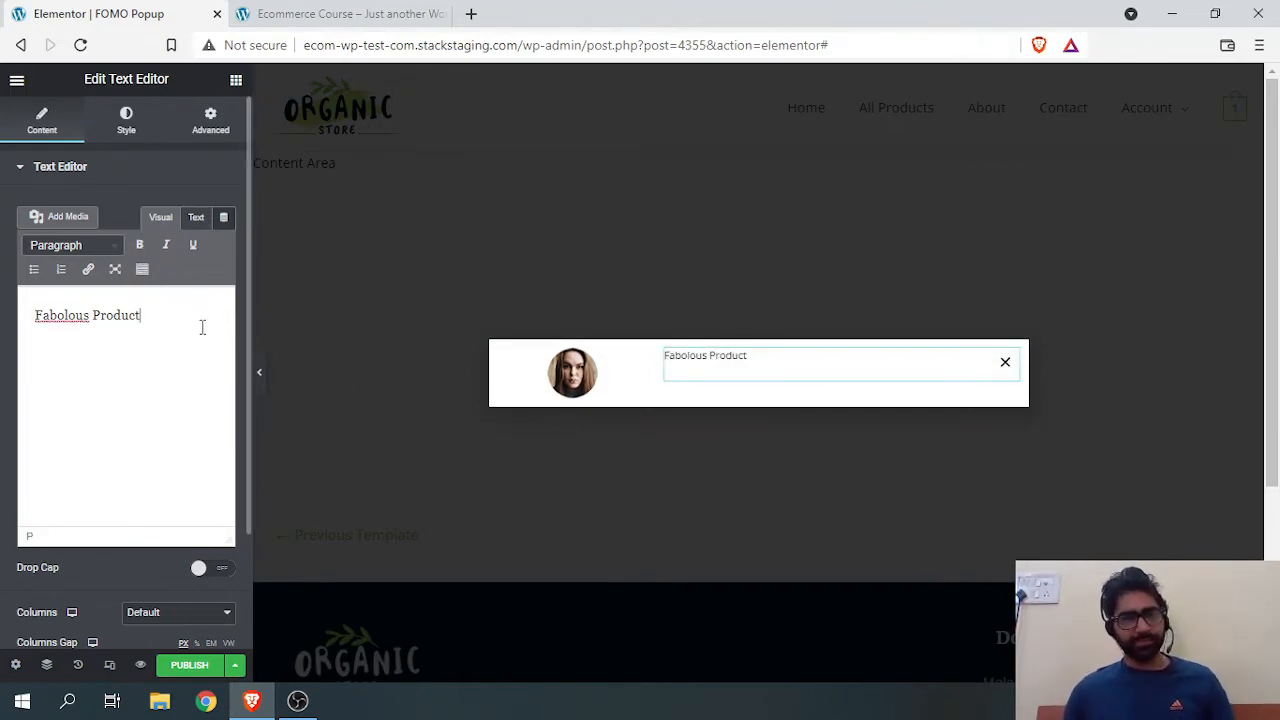
key("Return")
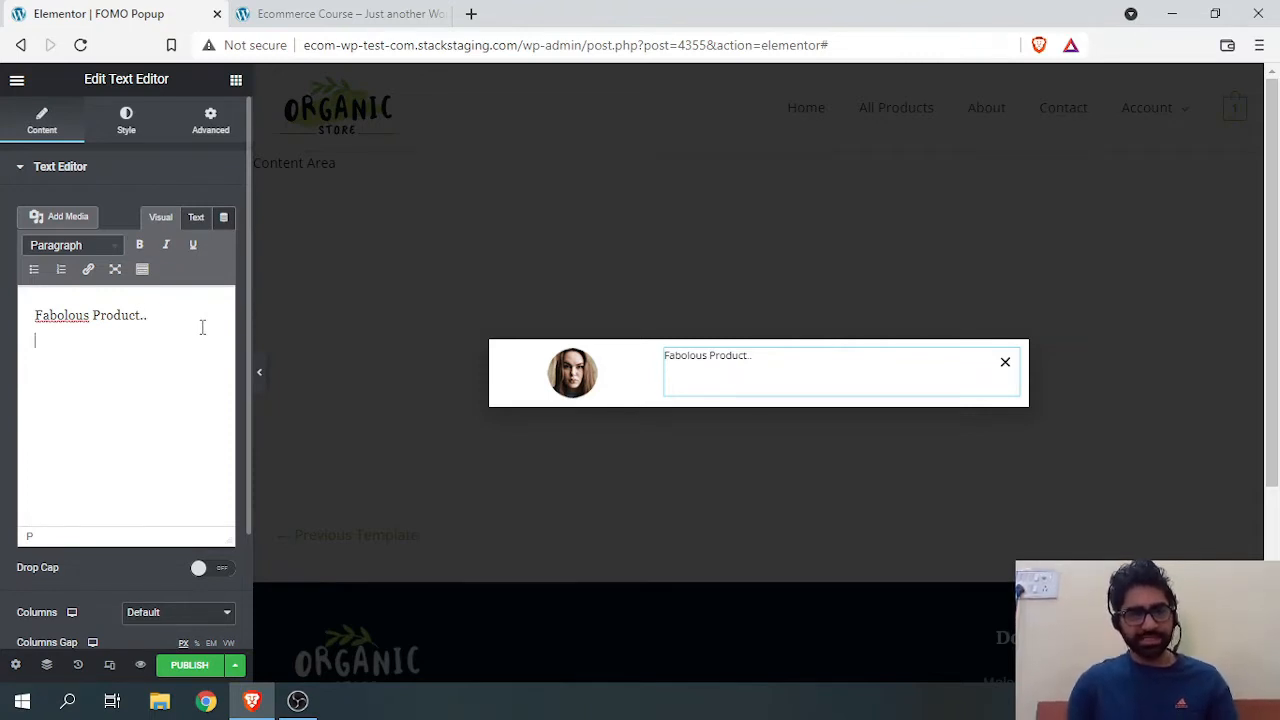
type("Easy to Use .....very nice")
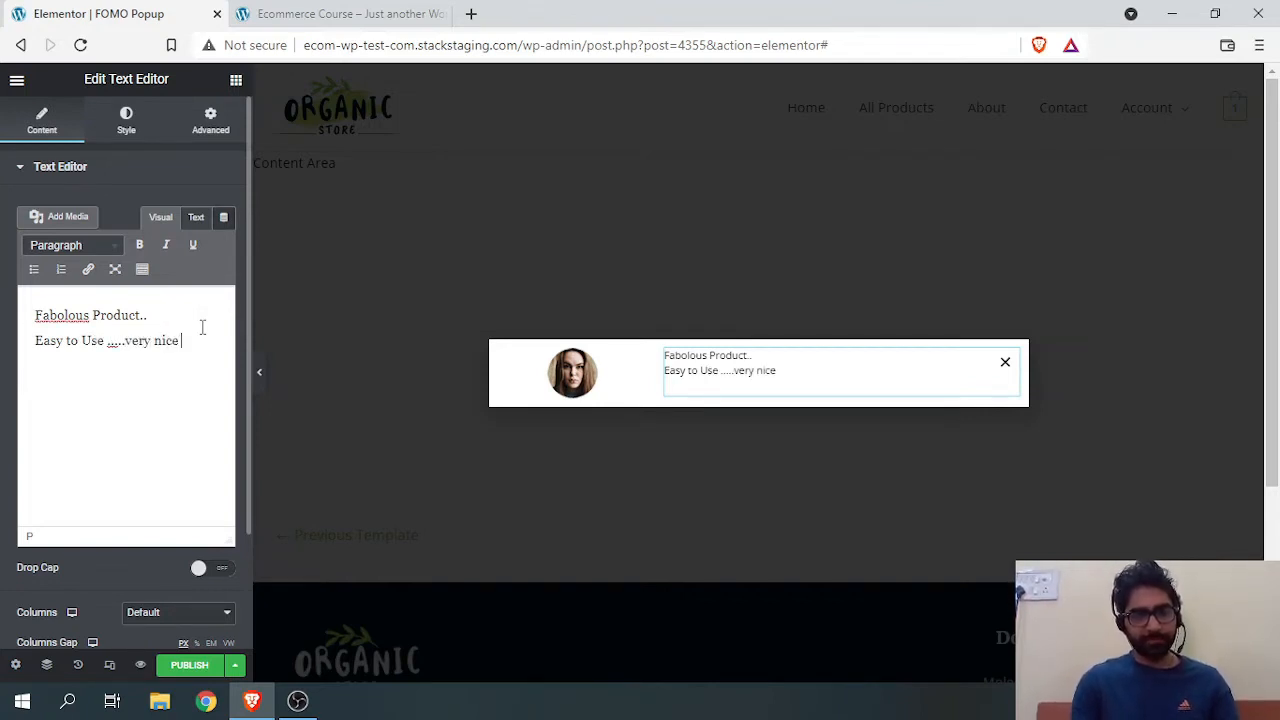
type("oduct")
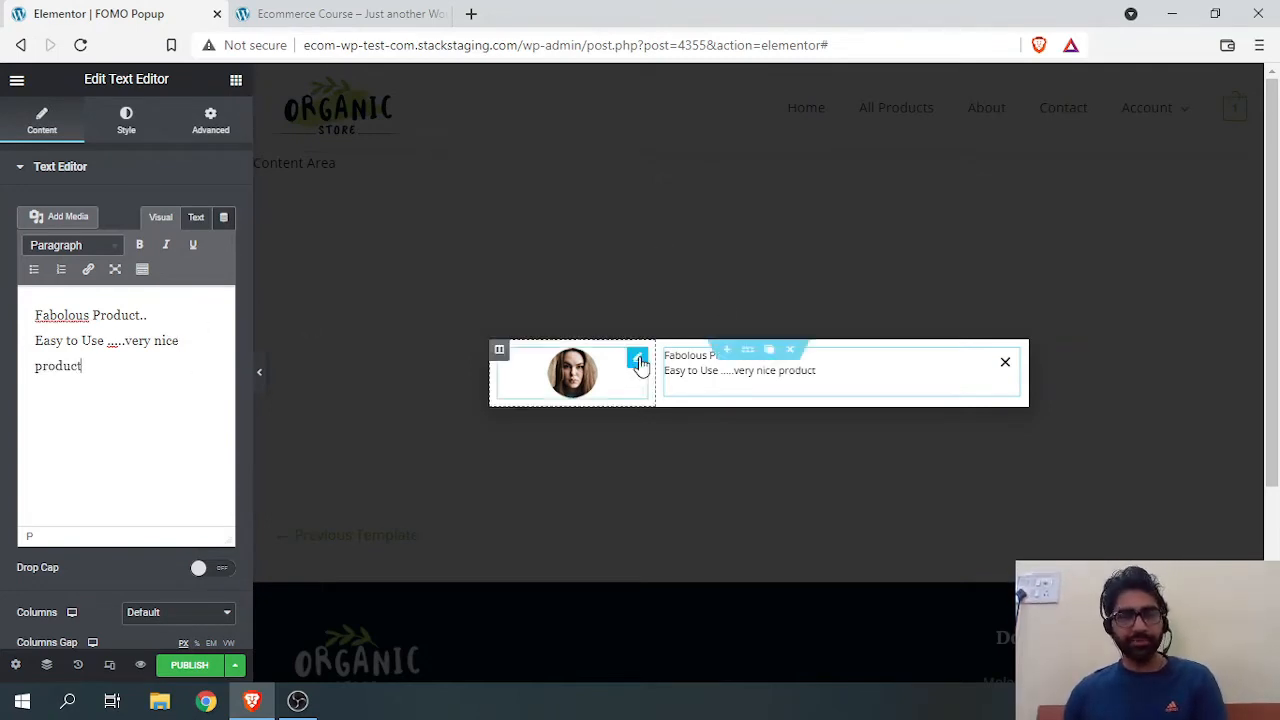
Find the Star Rating widget by searching "star" and place it below the review text in the popup's wide column.
key("Escape")
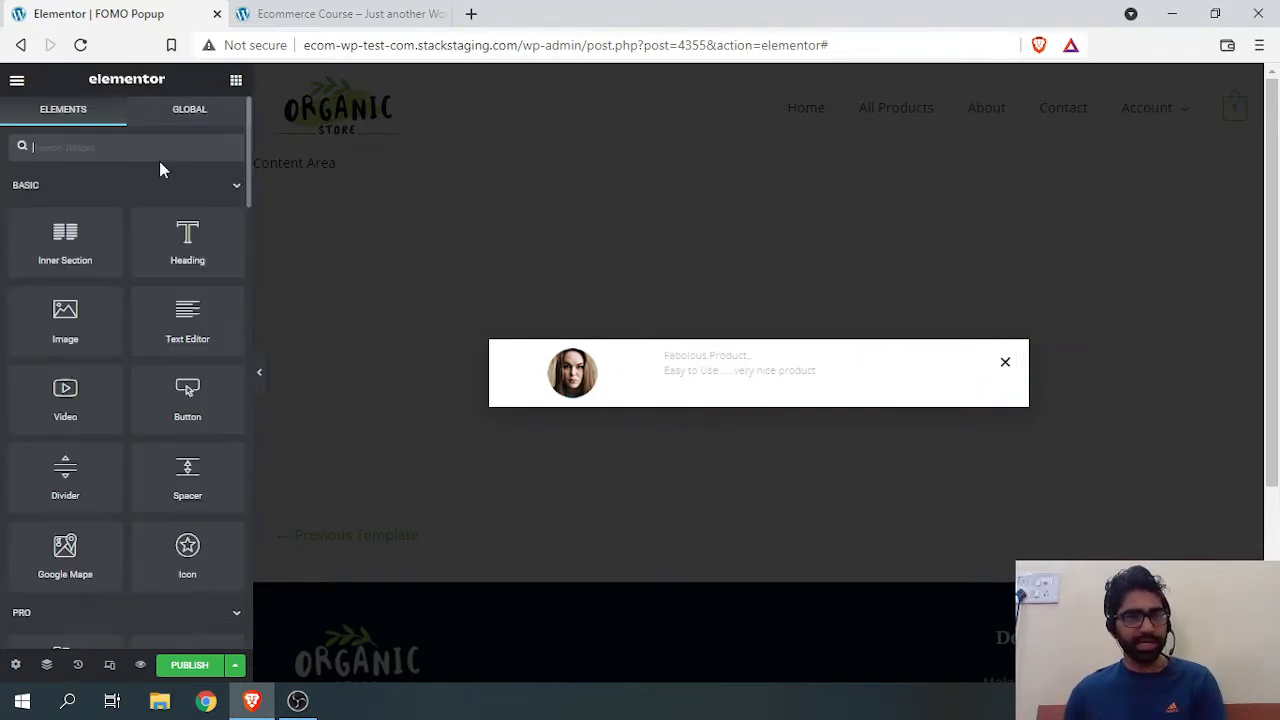
scroll(114, 317, "down", 2)
scroll(125, 208, "up", 2)
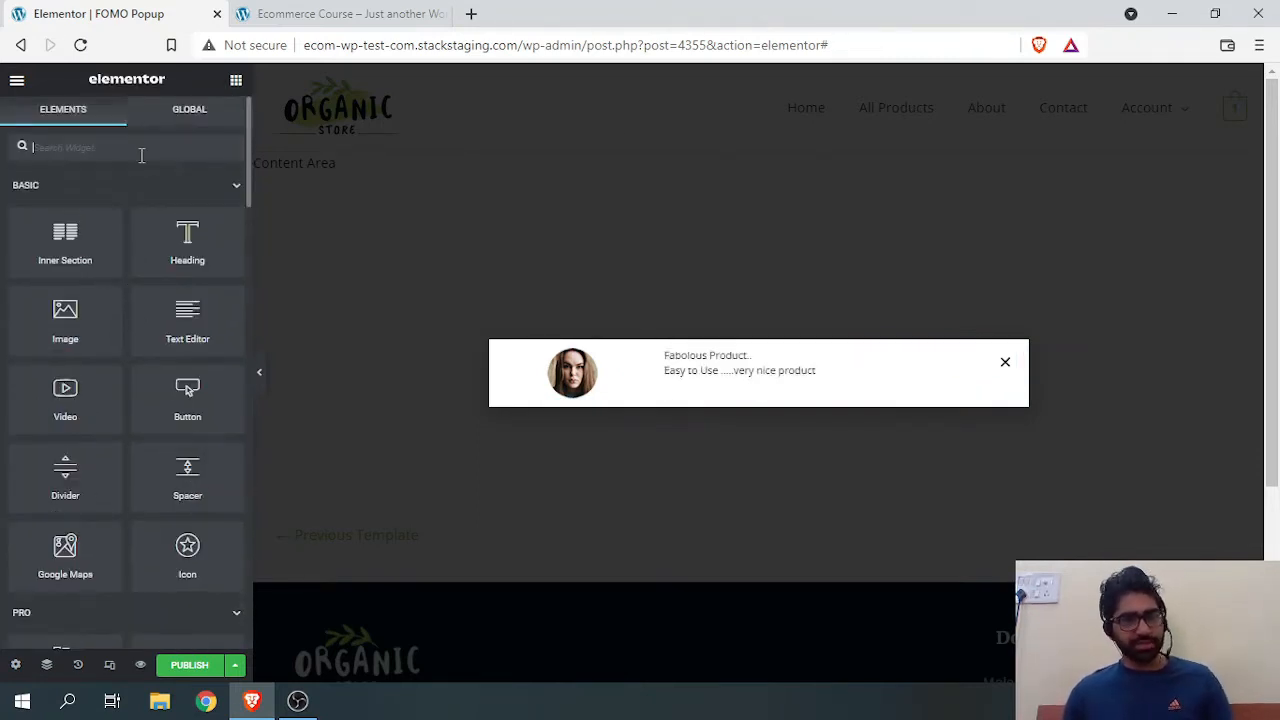
type("star")
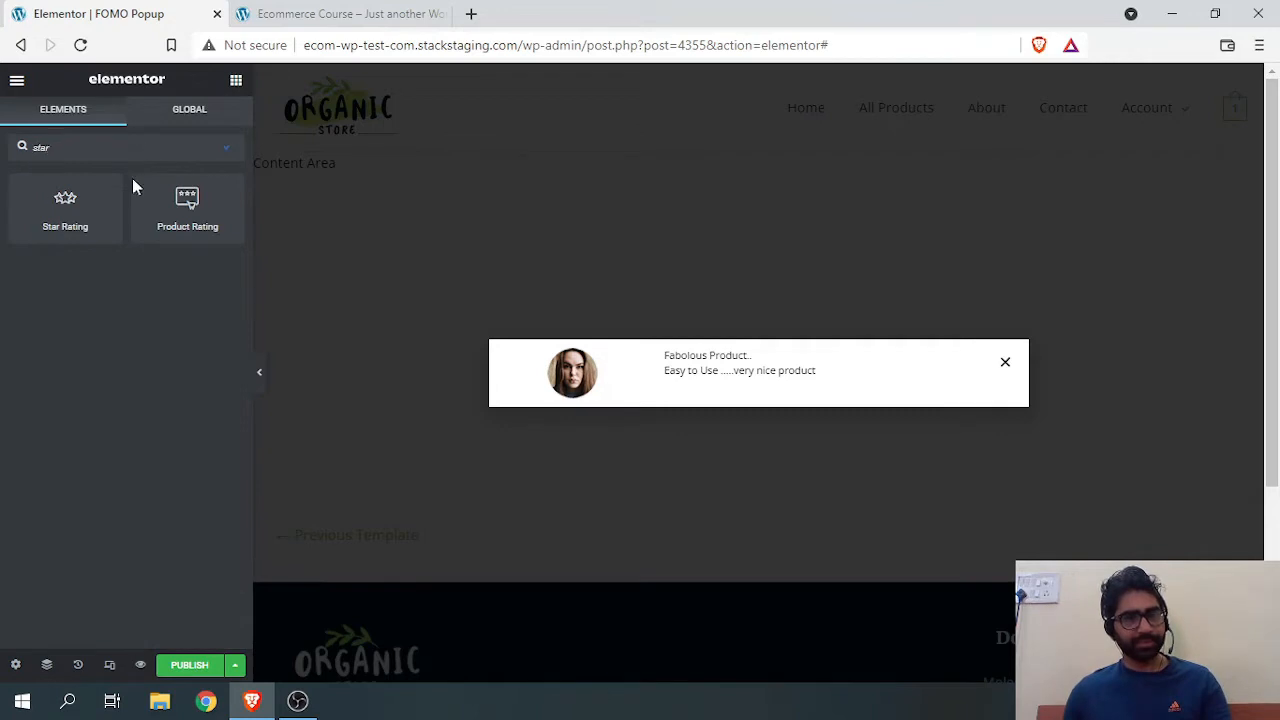
left_click_drag(71, 220, 691, 400)
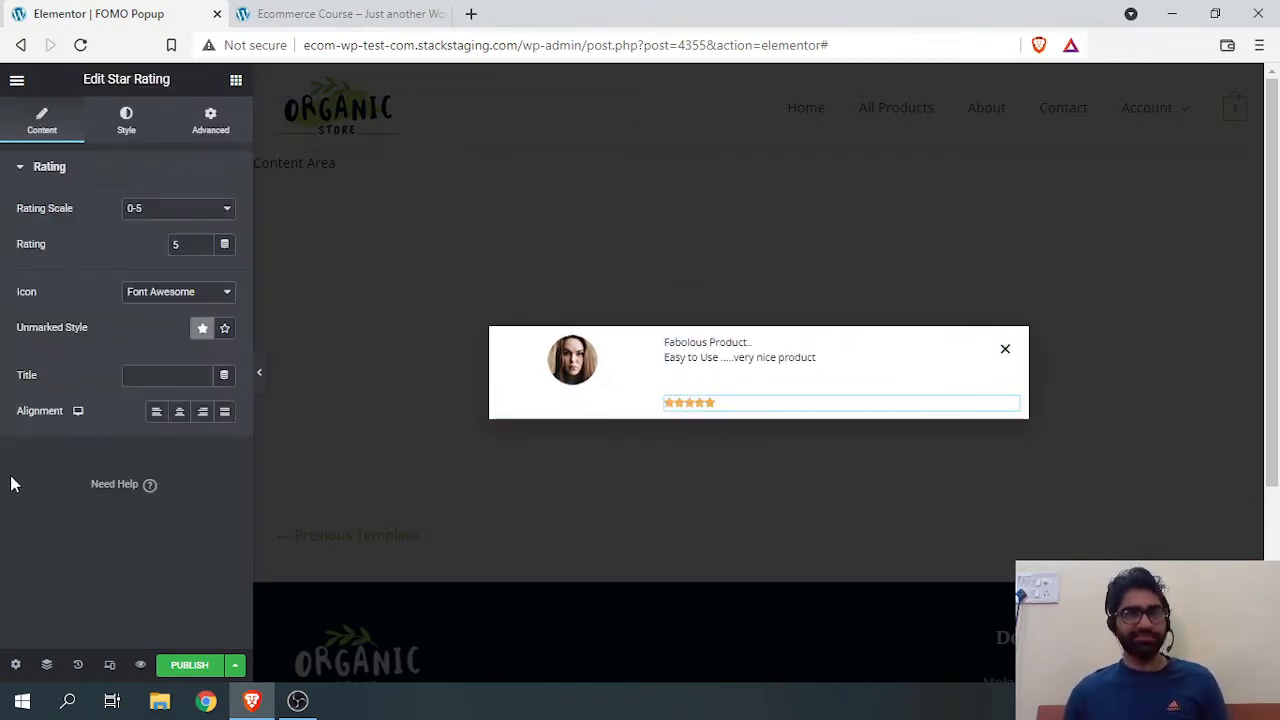
Reduce the popup's overall width to 365 px in the popup settings.
left_click(711, 358)
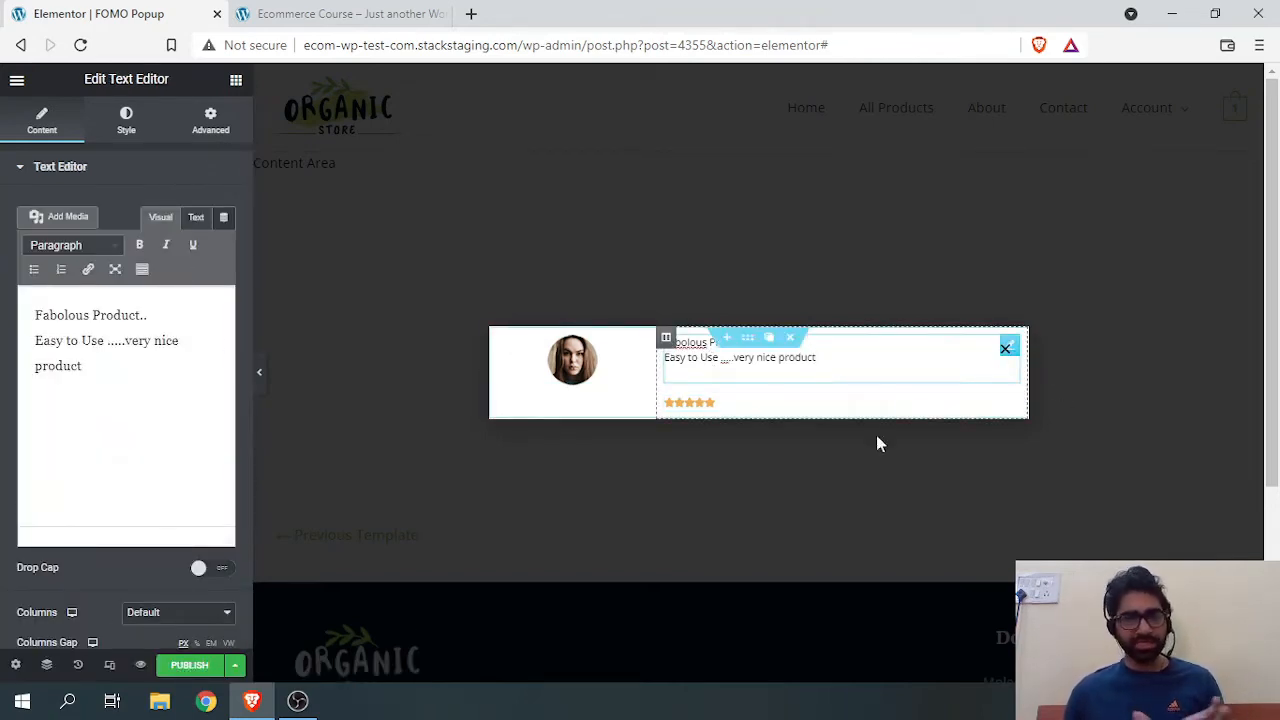
left_click(15, 664)
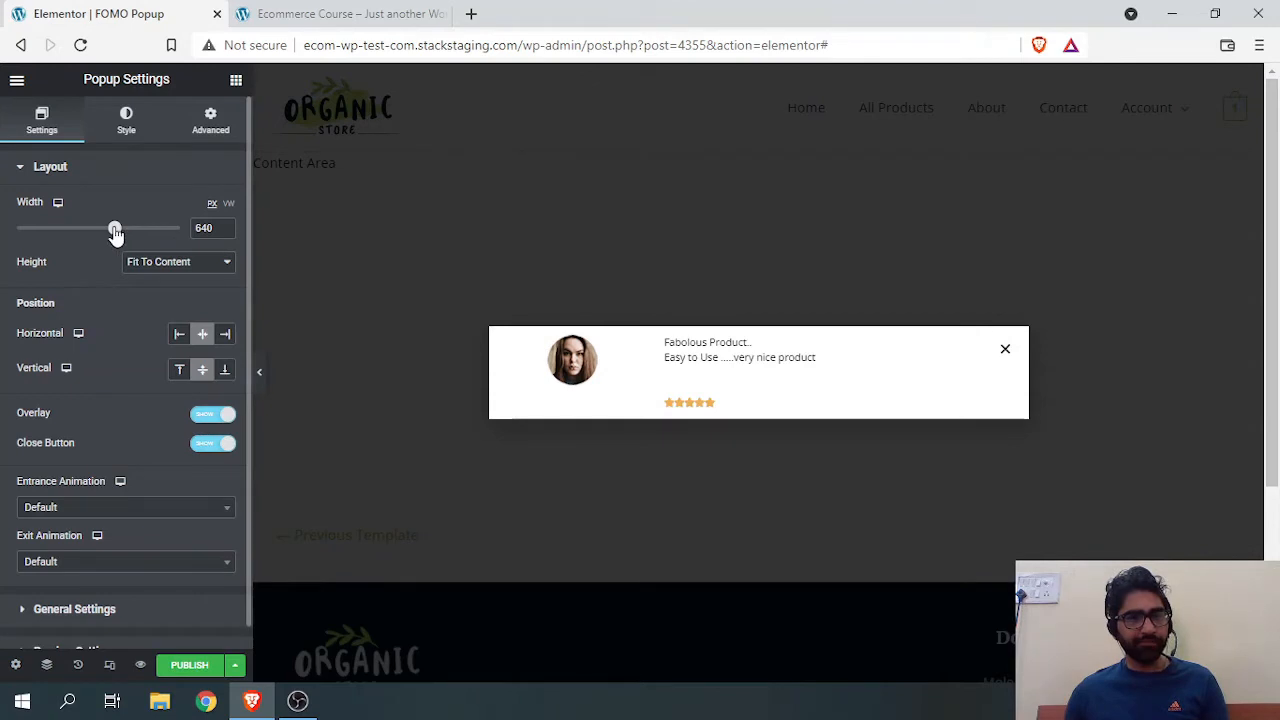
left_click_drag(115, 232, 65, 245)
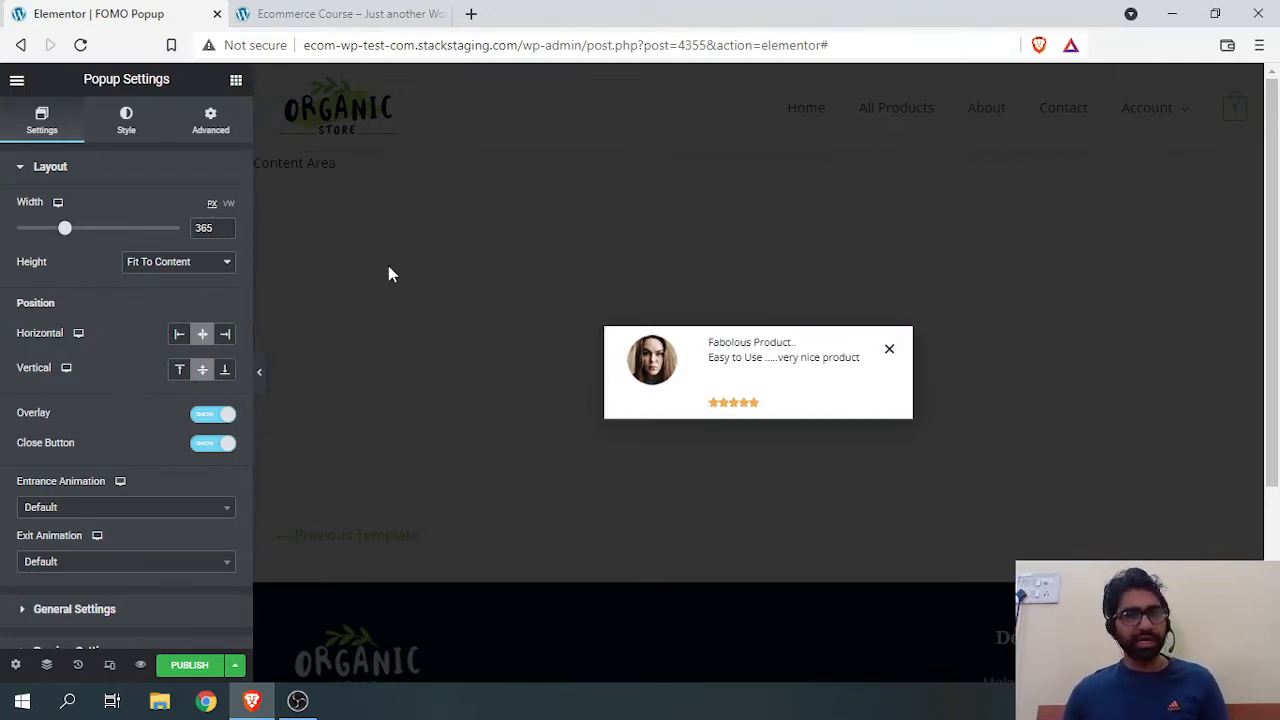
Set the columns gap of the popup's section to No Gap.
left_click(748, 337)
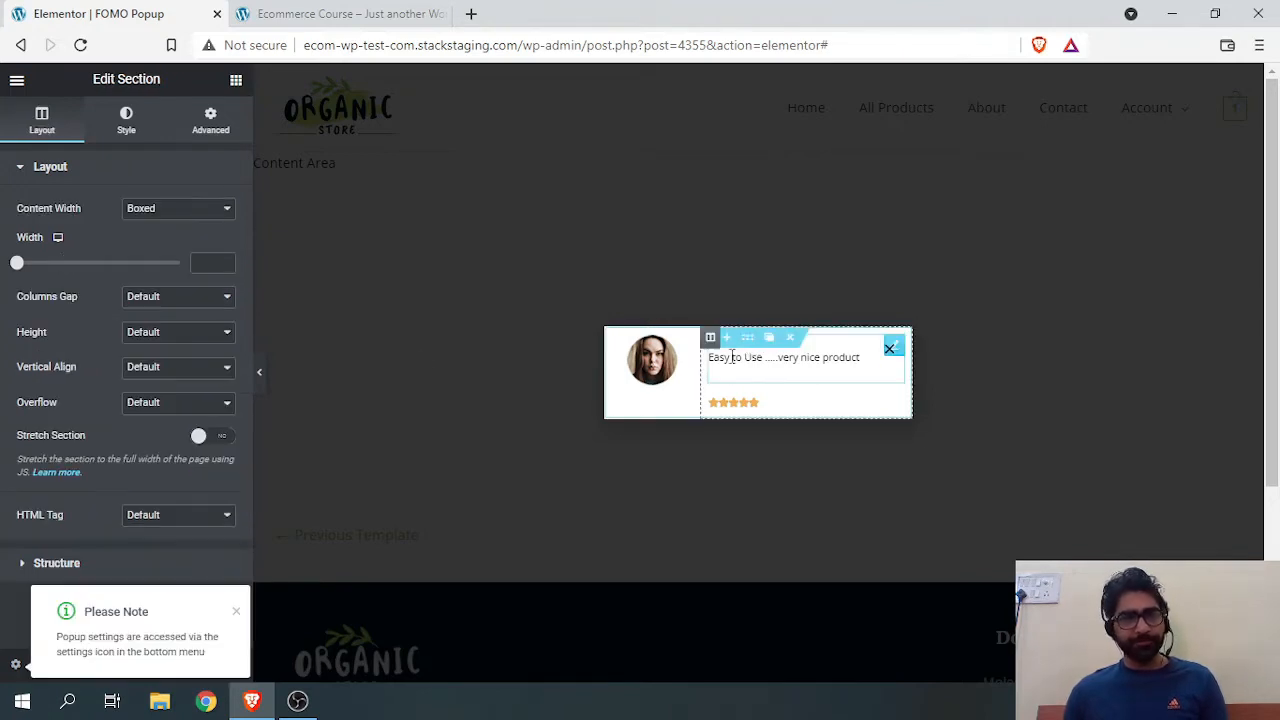
left_click(161, 299)
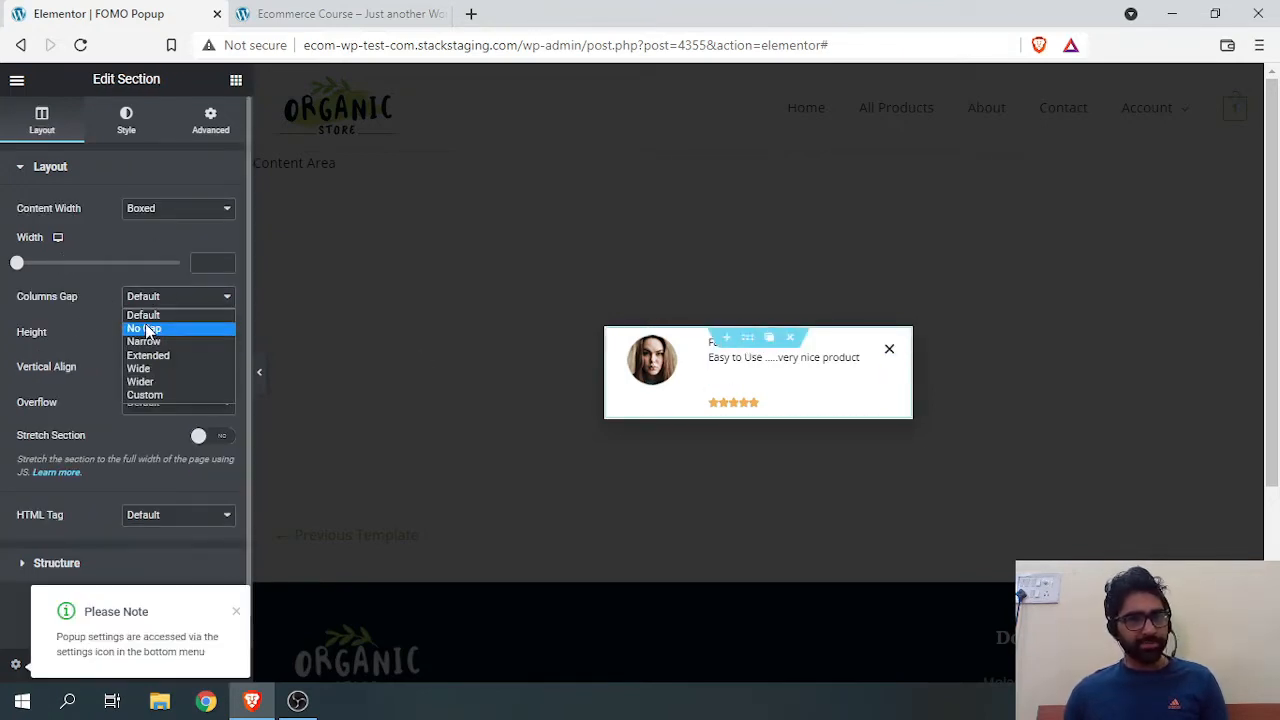
left_click(150, 330)
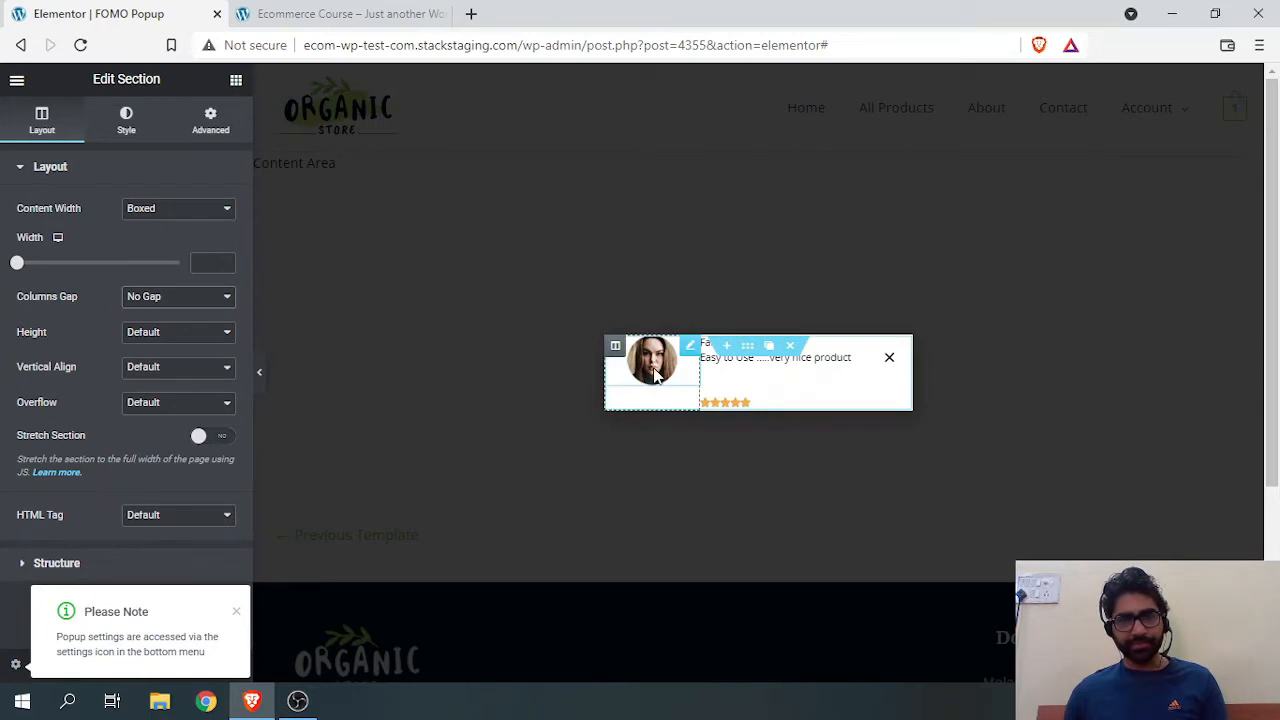
Set the vertical alignment of both the portrait column and the review column to Middle.
right_click(613, 348)
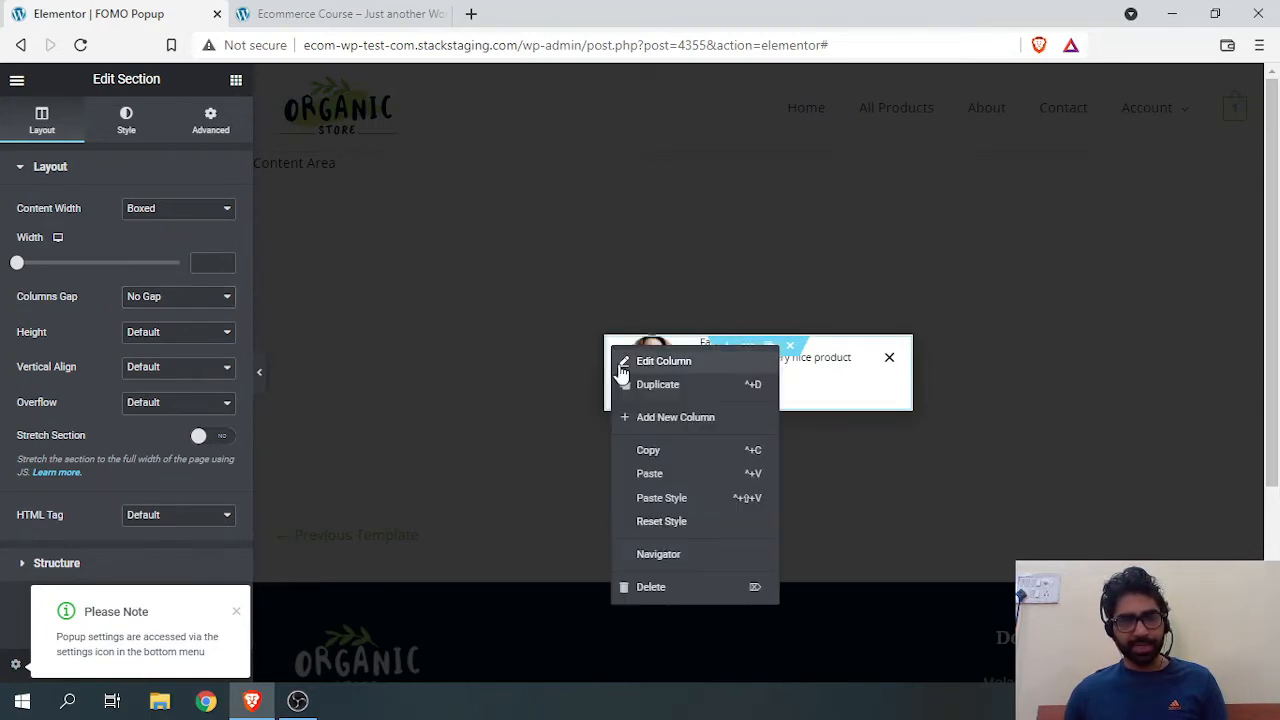
left_click(622, 362)
left_click(174, 250)
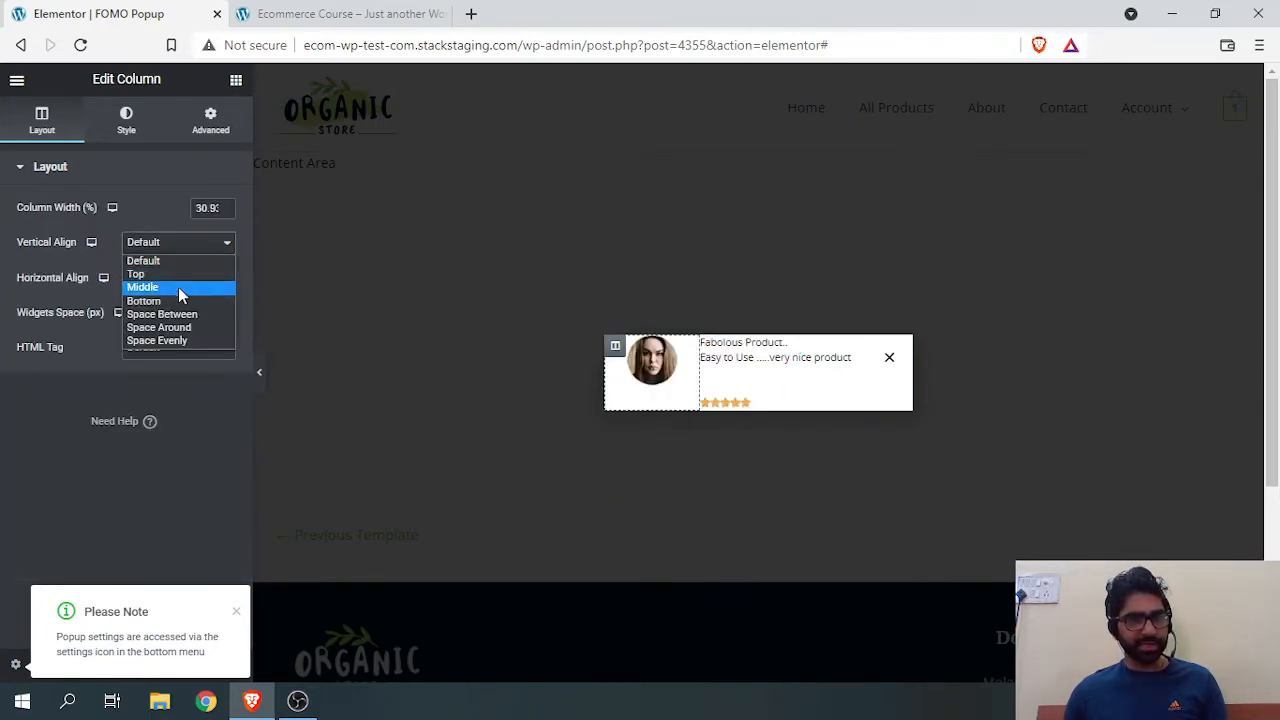
left_click(178, 288)
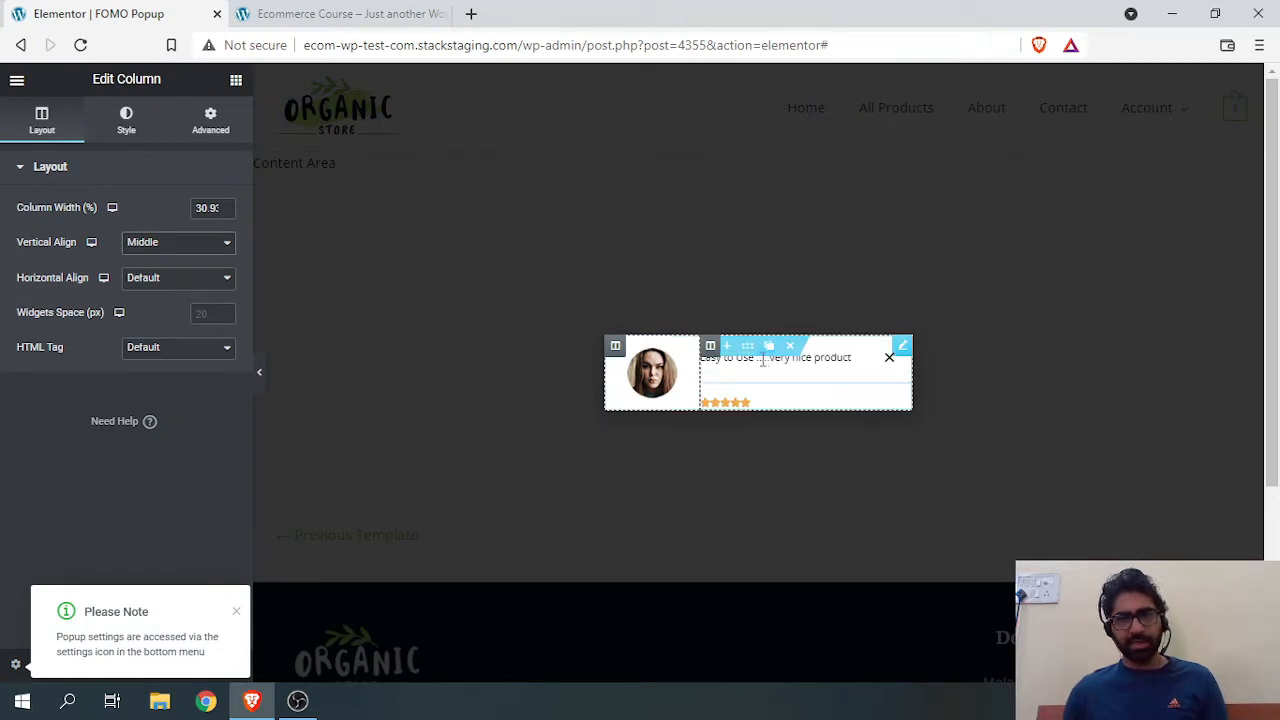
right_click(712, 349)
left_click(757, 370)
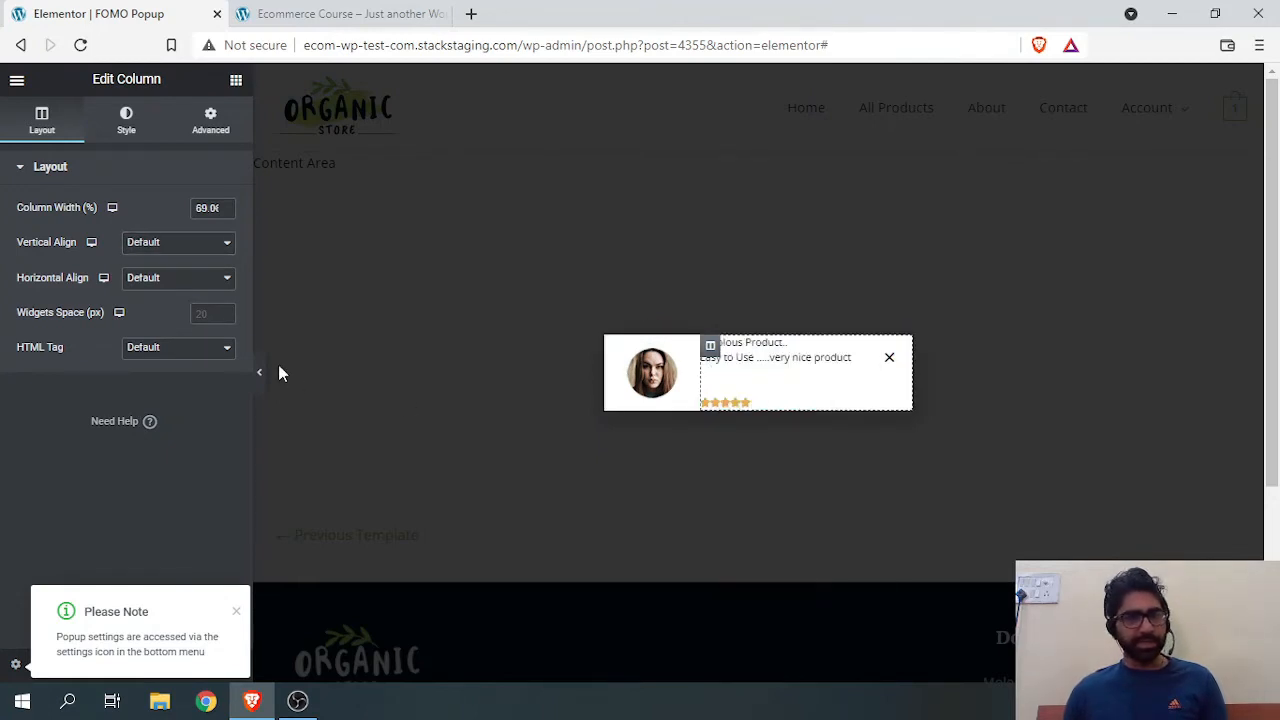
left_click(190, 243)
left_click(178, 288)
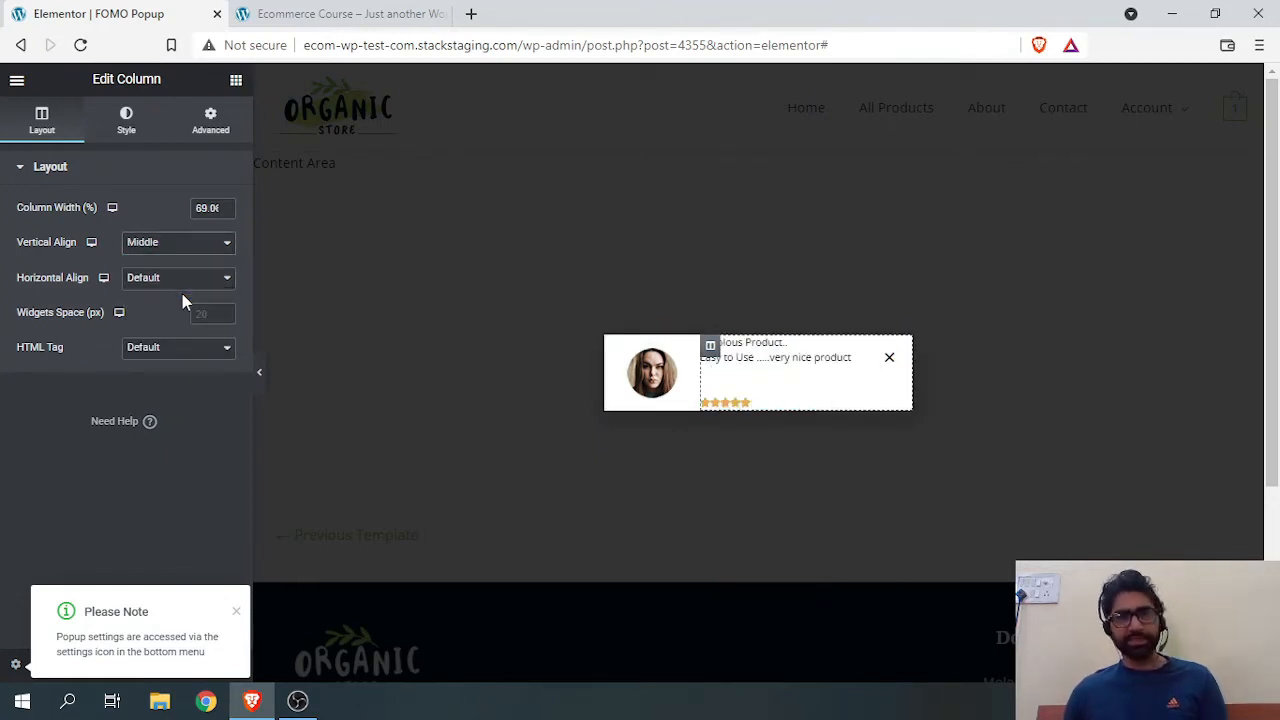
left_click(1035, 437)
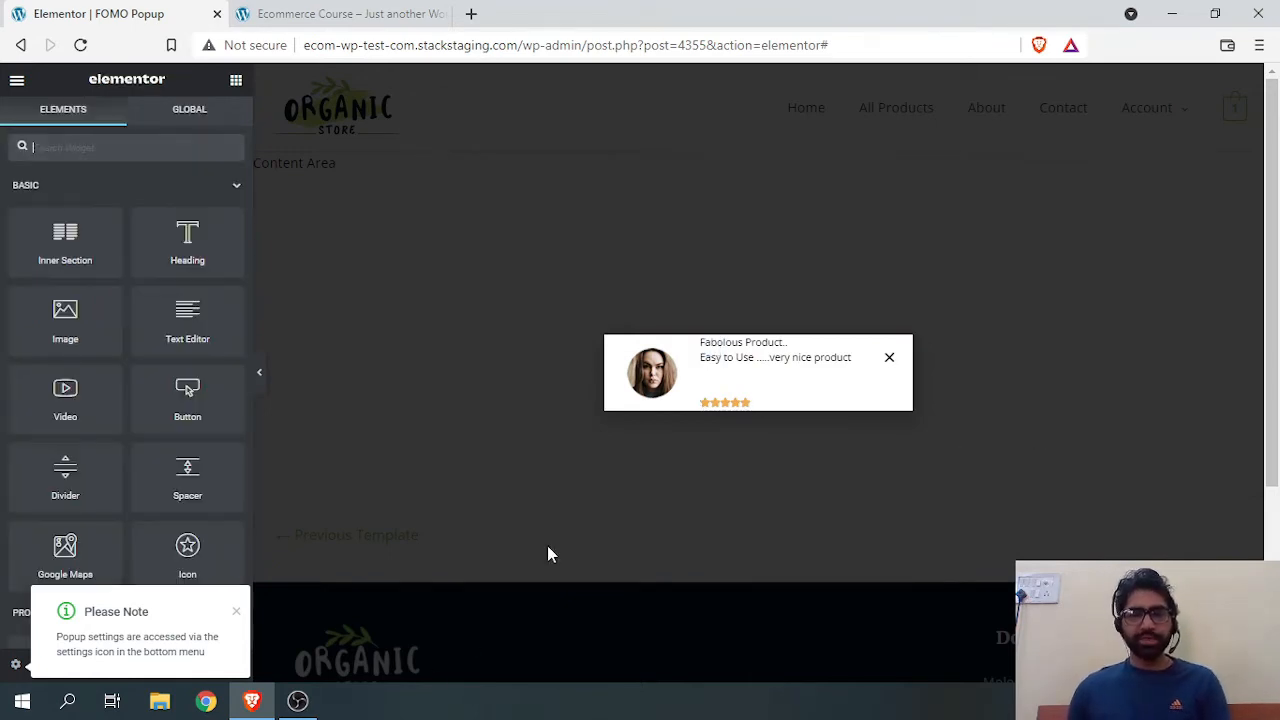
Add a small top padding to the review text, trying 50 px before reducing it.
left_click(707, 365)
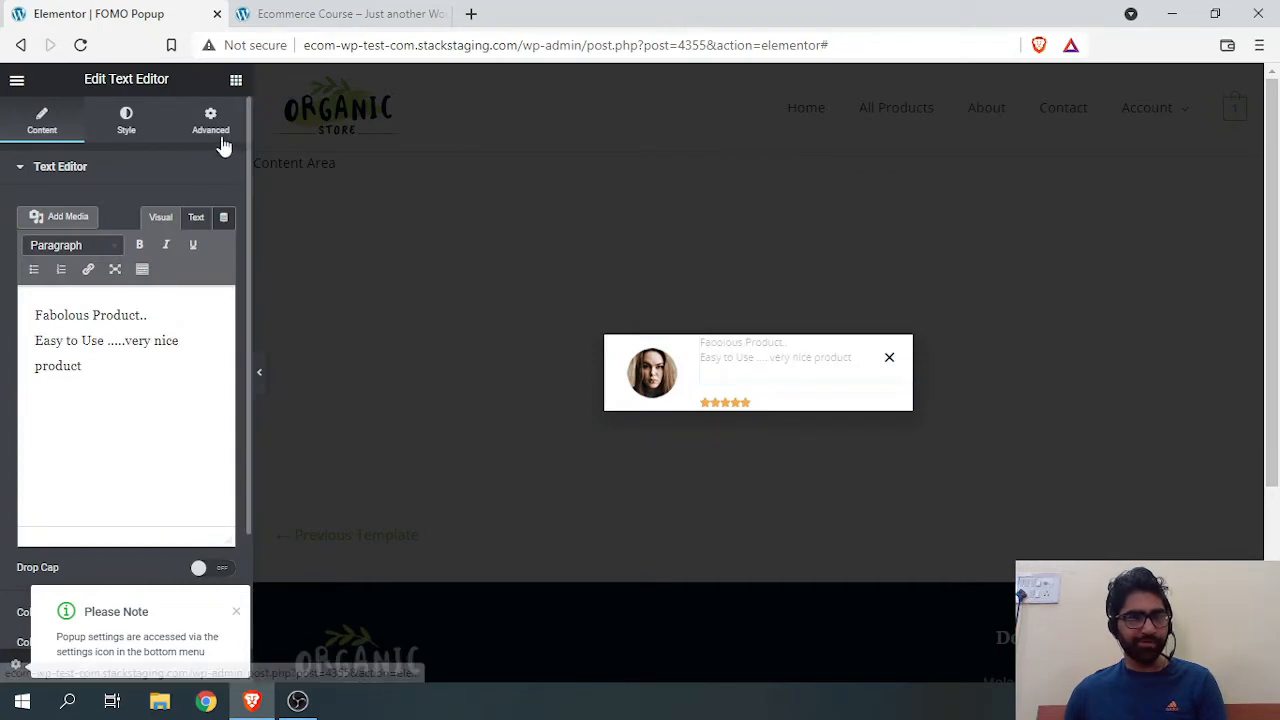
left_click(218, 133)
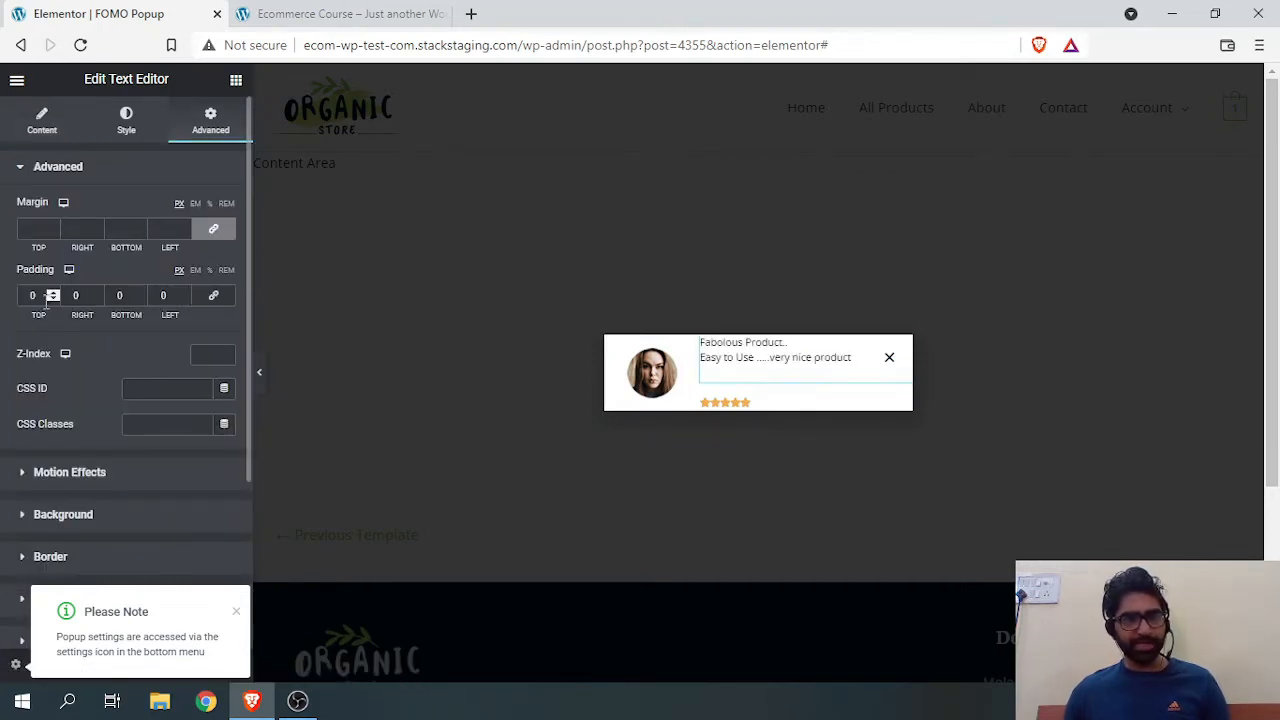
type("50")
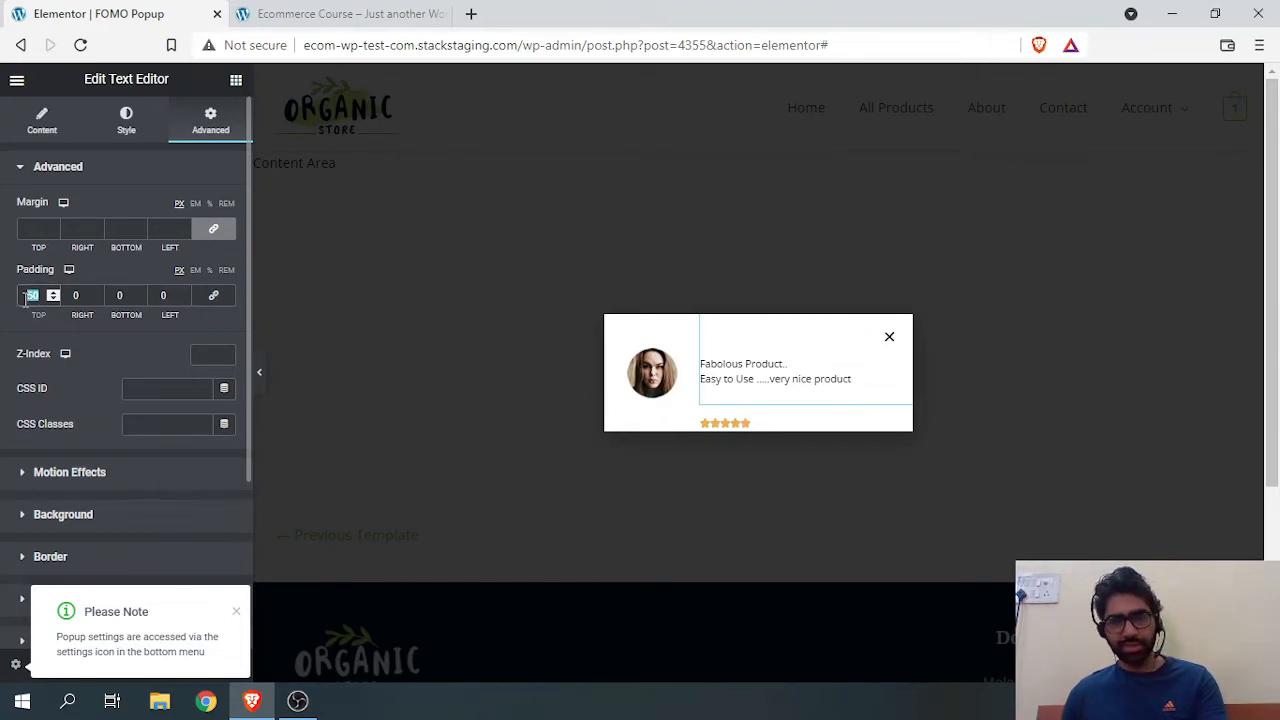
left_click(1099, 350)
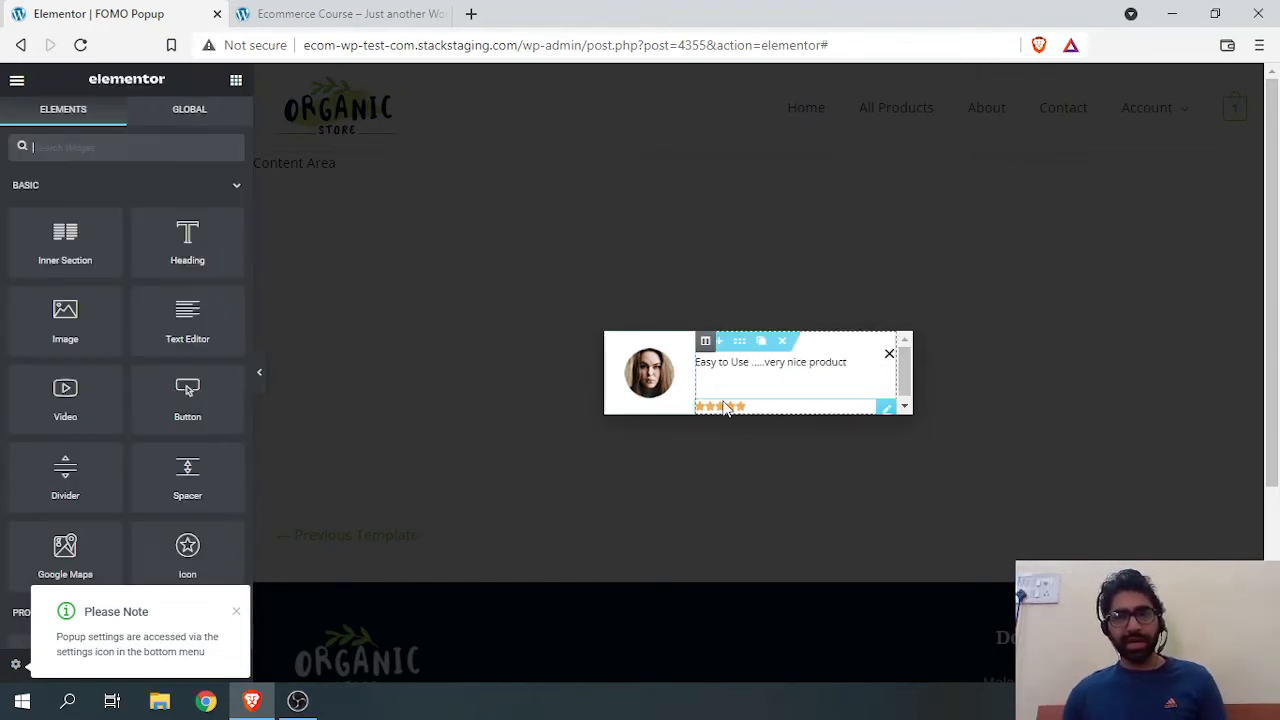
Unlink the star rating's padding values and give it a bottom padding of 10 px.
left_click(729, 410)
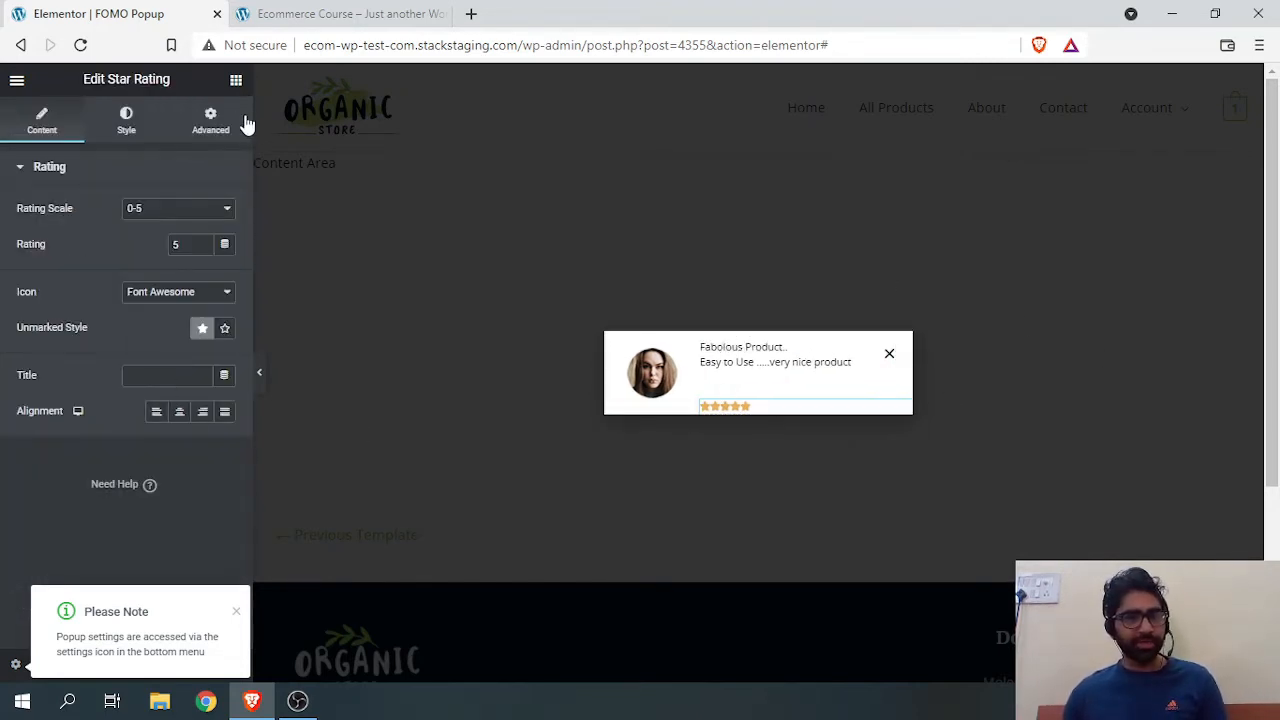
left_click(215, 124)
left_click(210, 293)
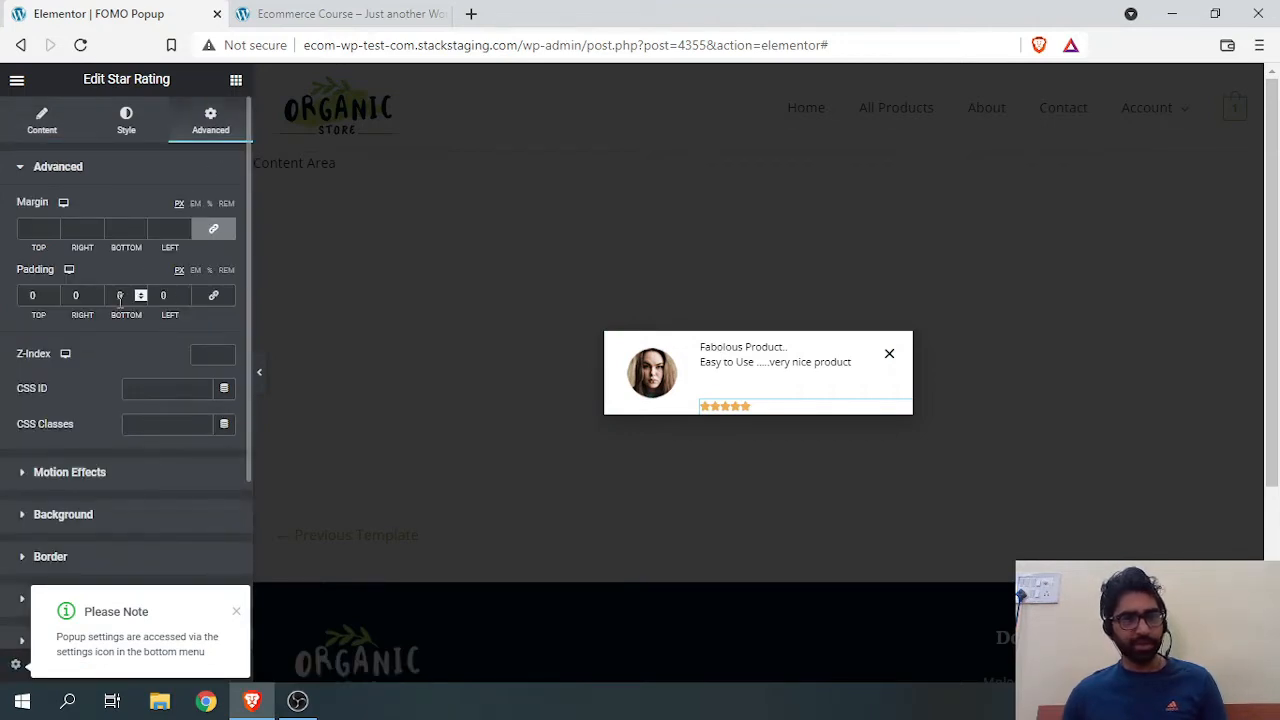
type("10")
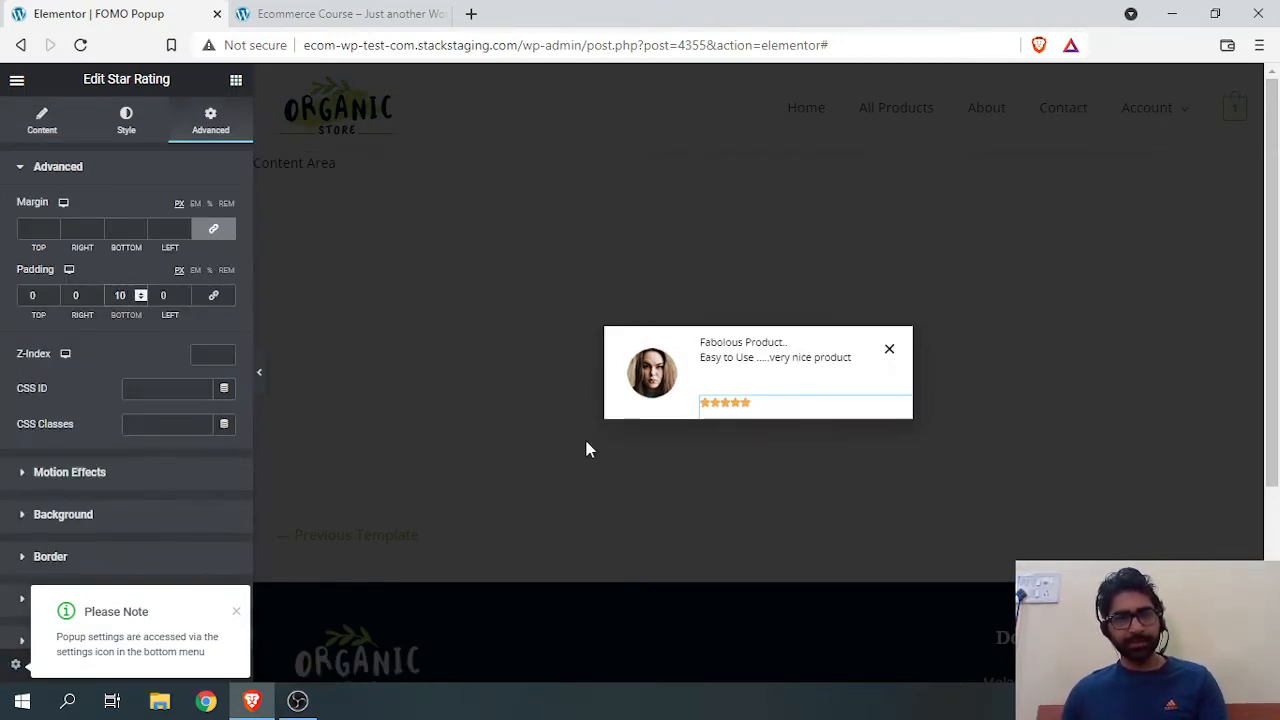
left_click(636, 462)
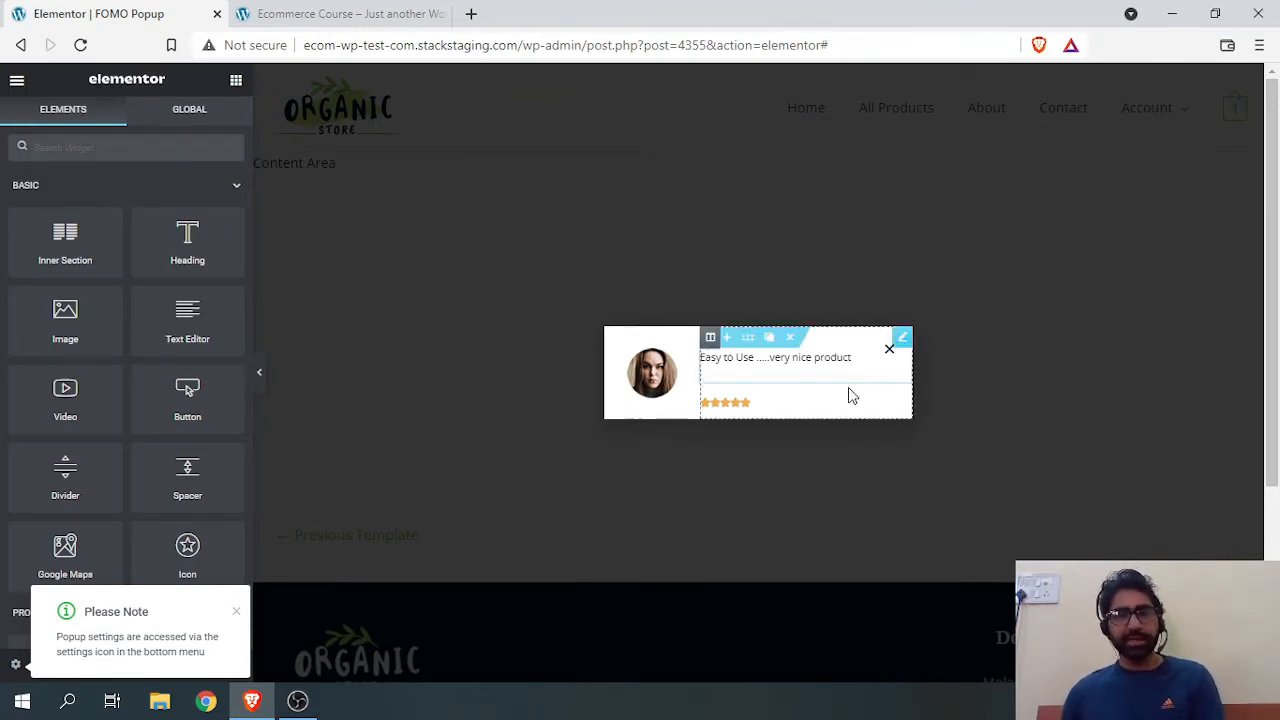
Give the popup's section a classic background in the light blue-violet colour #7F87FF.
left_click(753, 342)
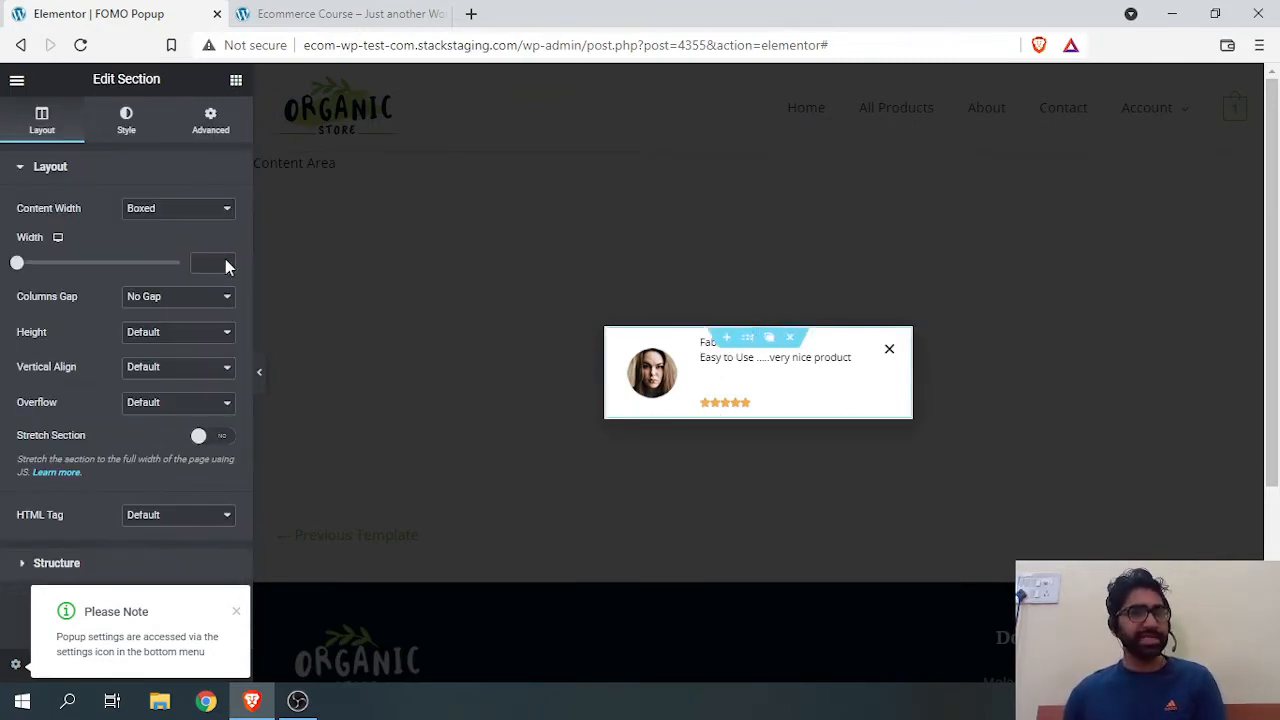
left_click(126, 120)
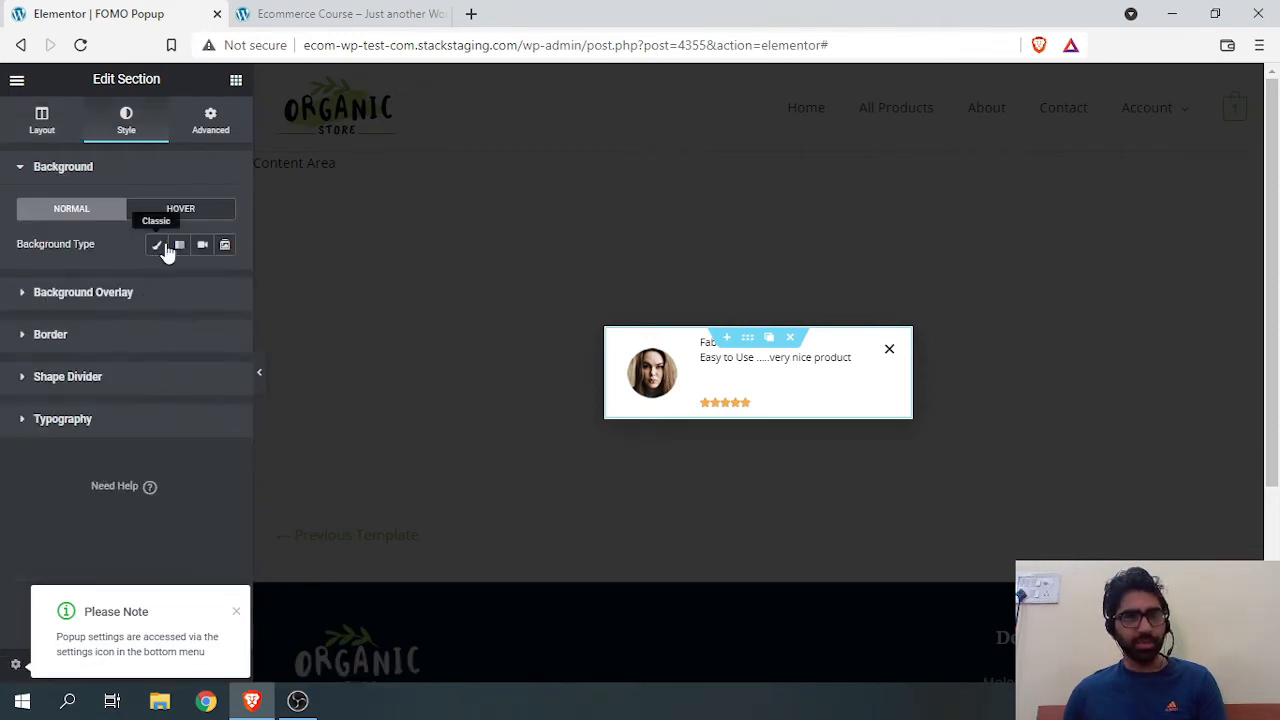
left_click(157, 244)
left_click(224, 280)
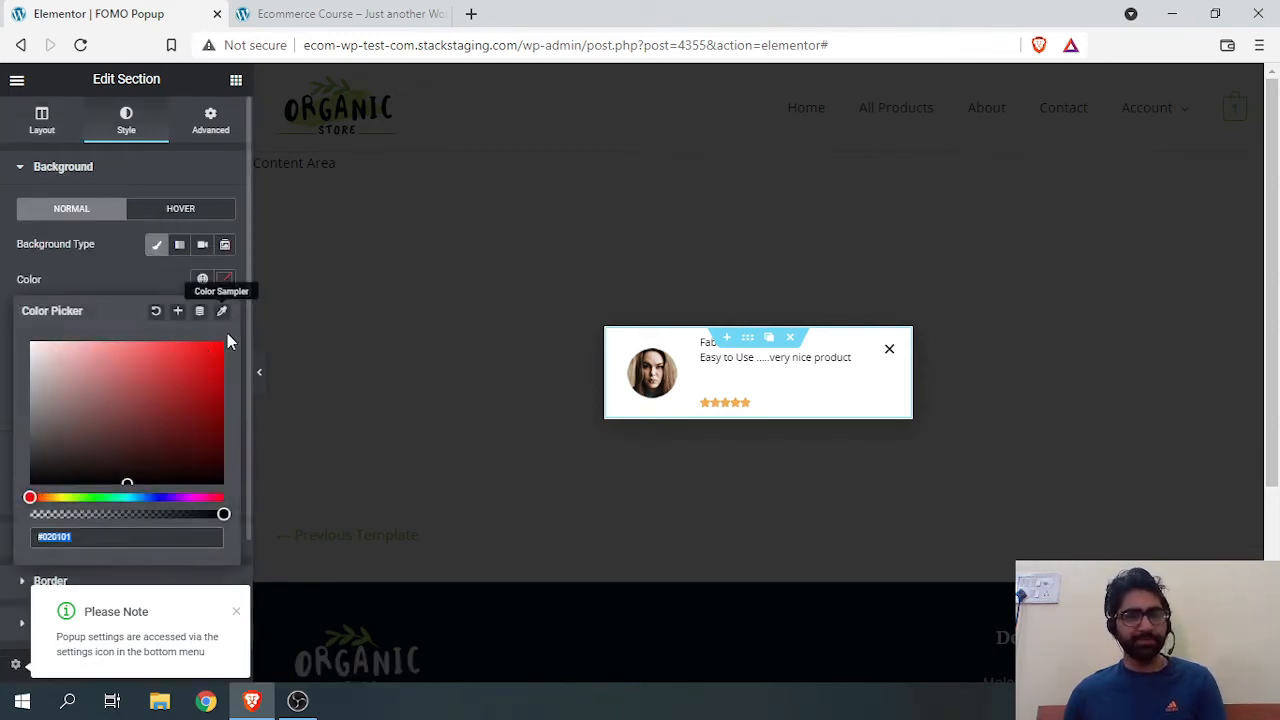
left_click(95, 385)
left_click(80, 367)
left_click_drag(80, 367, 126, 333)
left_click(158, 497)
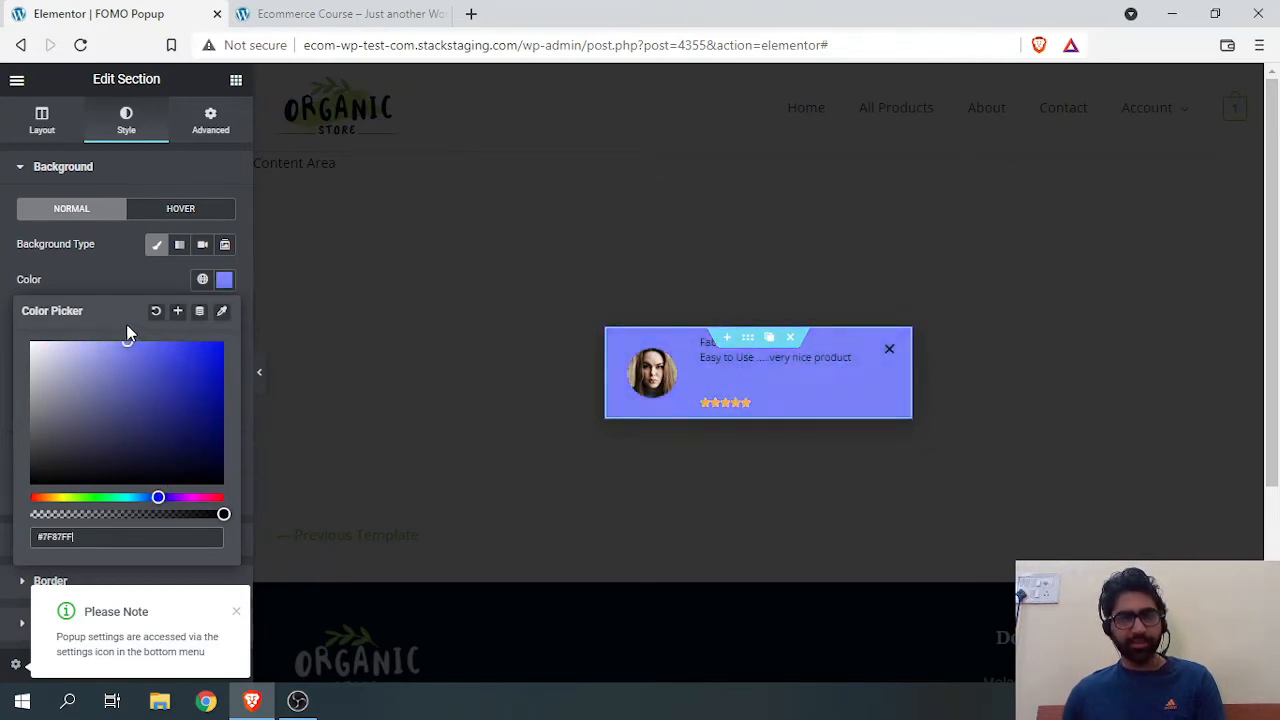
left_click(454, 332)
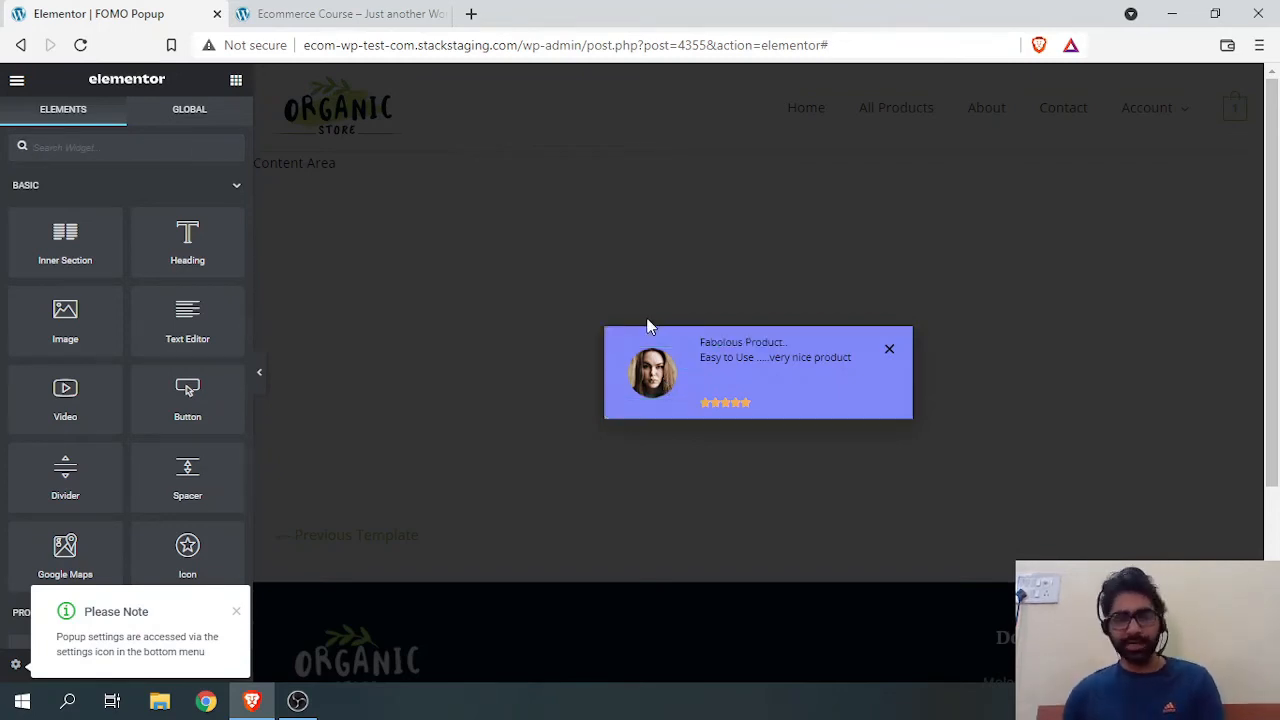
Set the popup's horizontal position to Right and its vertical position to Bottom.
left_click(940, 386)
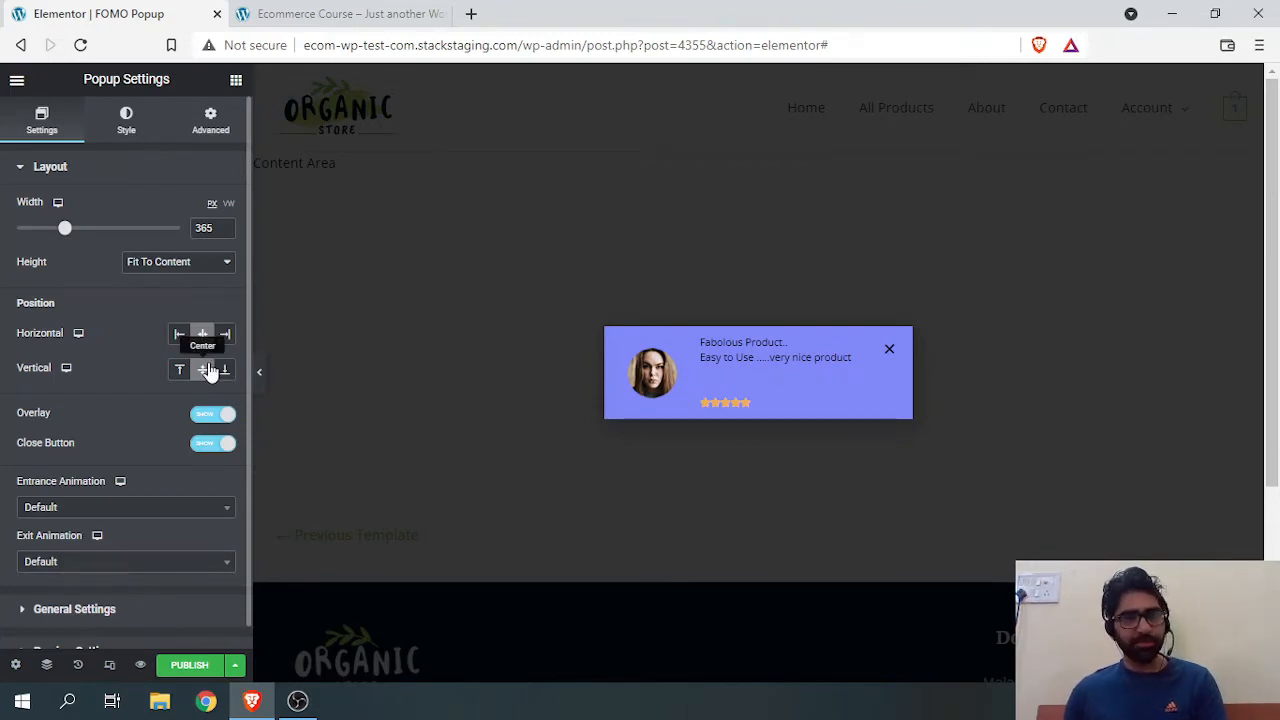
left_click(226, 336)
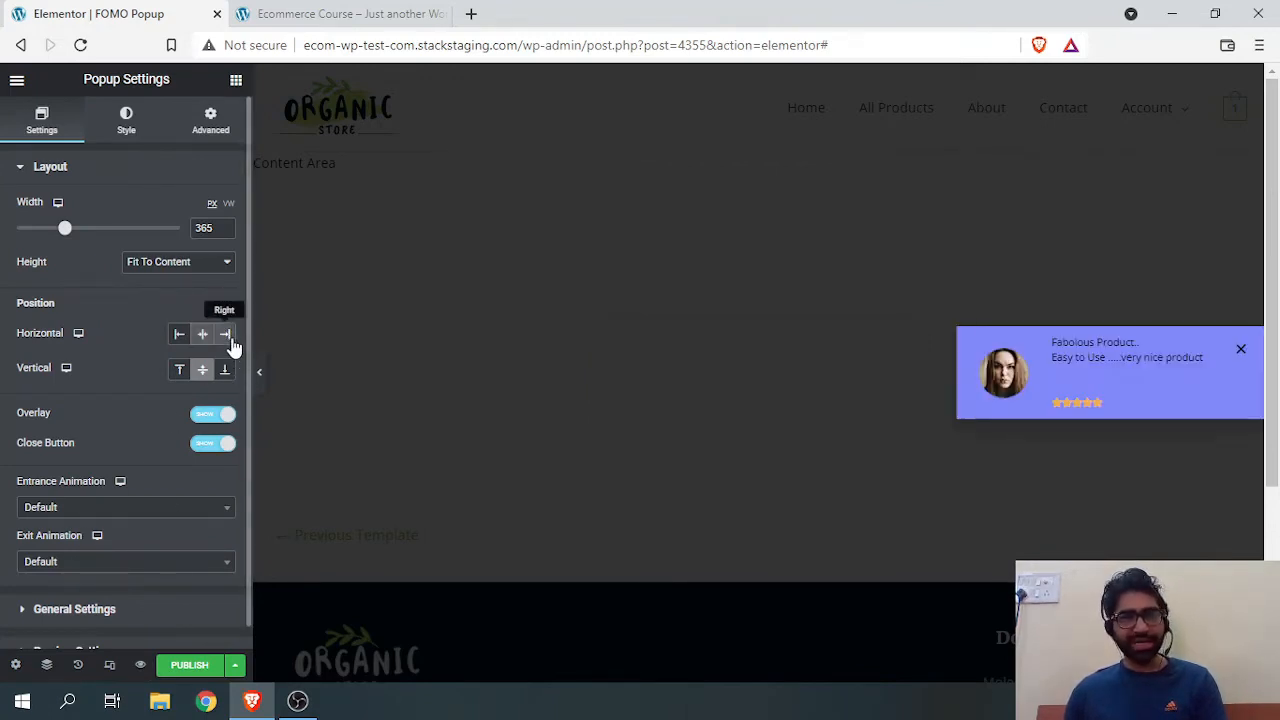
left_click(222, 375)
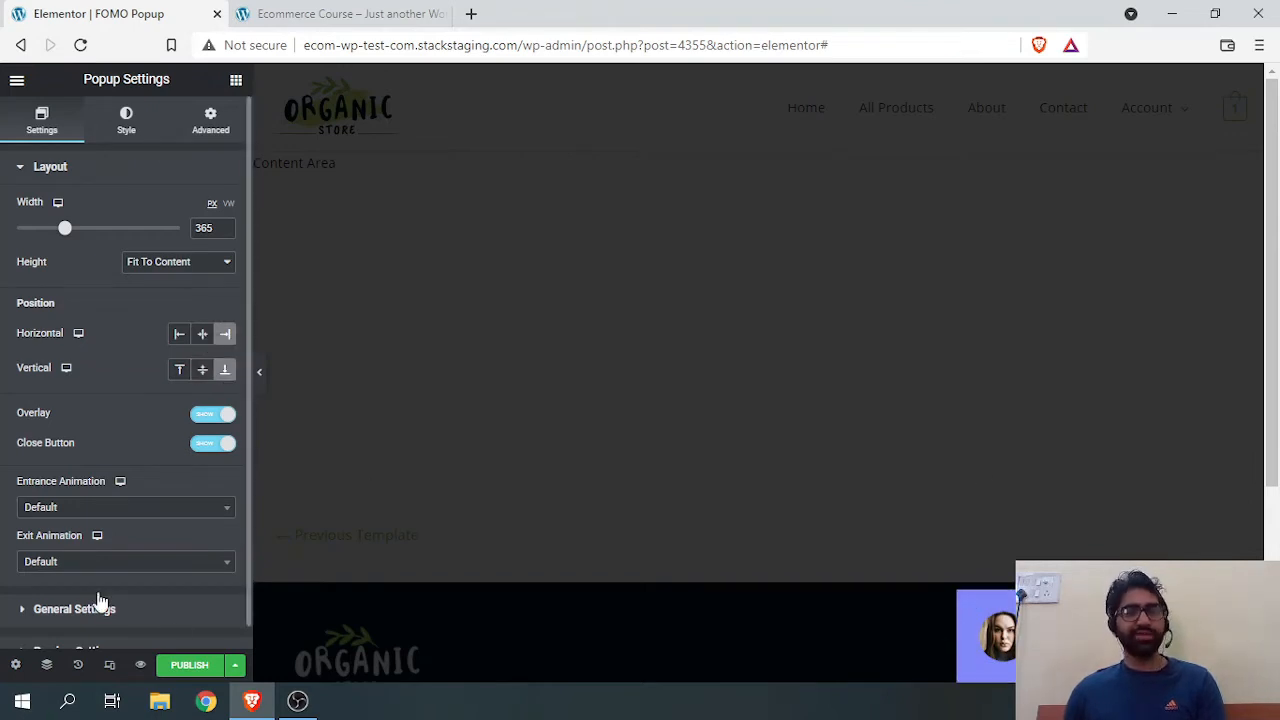
Hide the popup's close button in its layout settings.
scroll(97, 600, "down", 1)
scroll(97, 468, "up", 1)
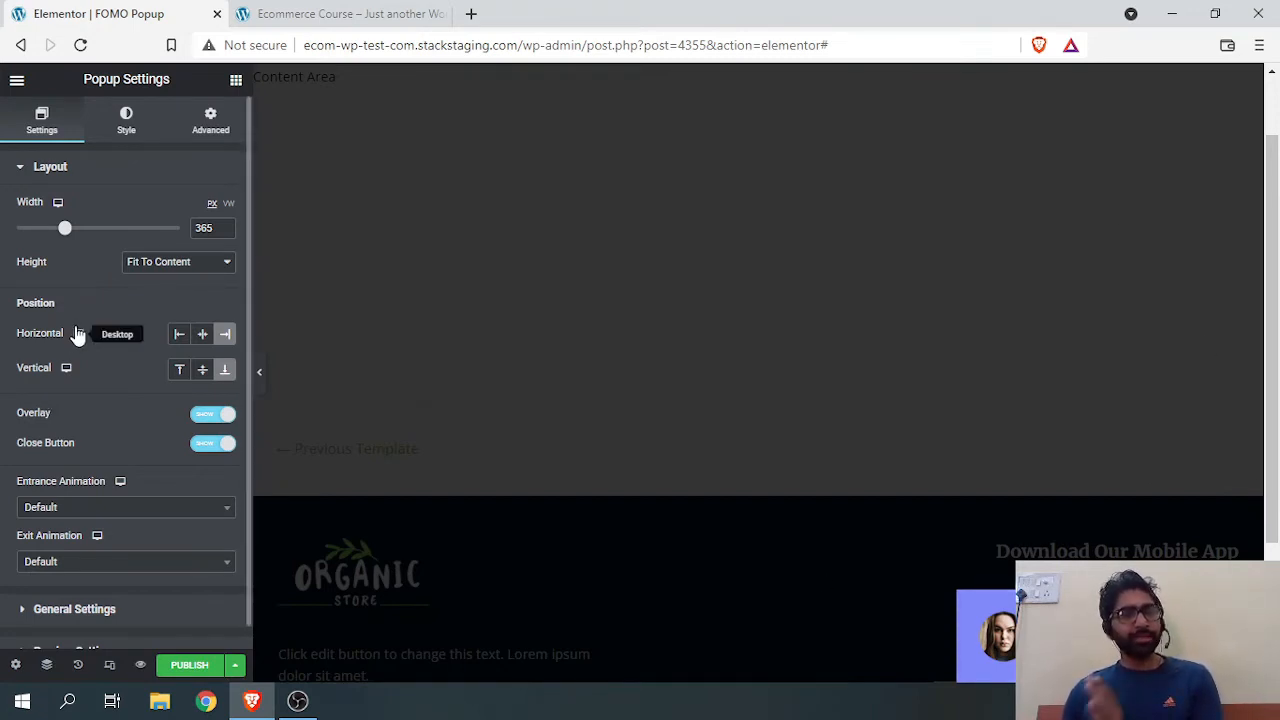
scroll(101, 393, "down", 1)
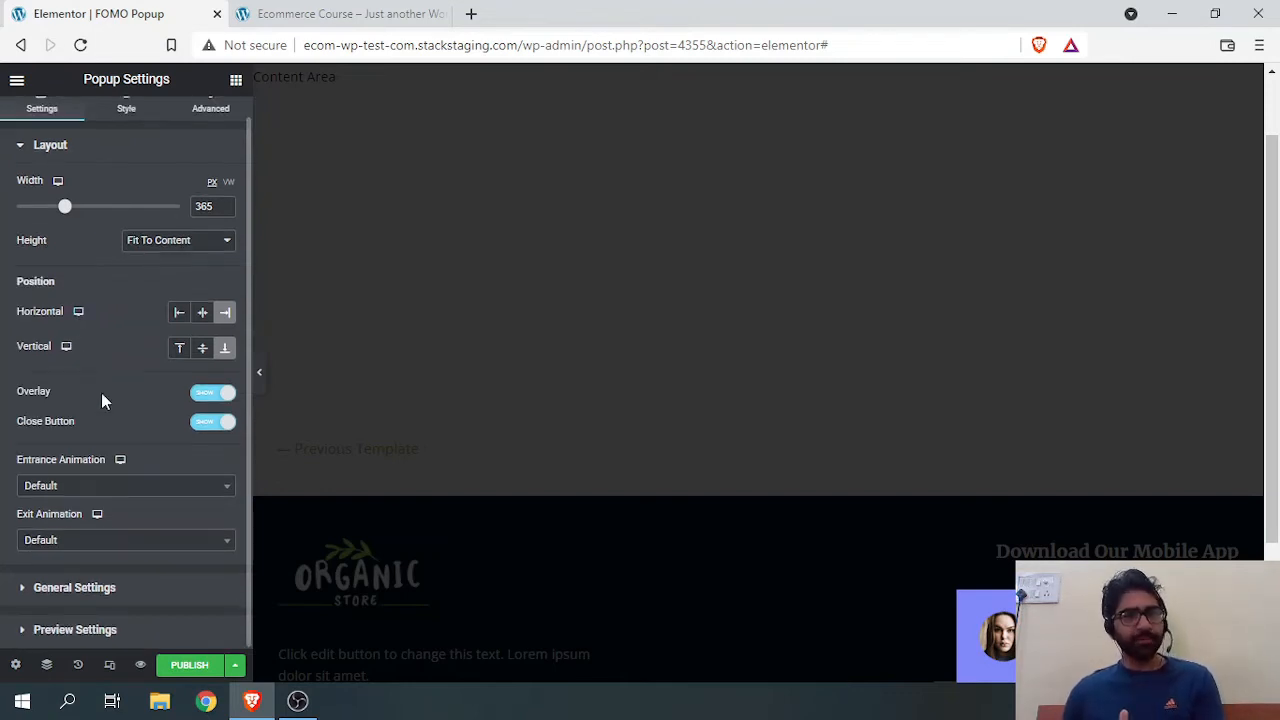
left_click(212, 424)
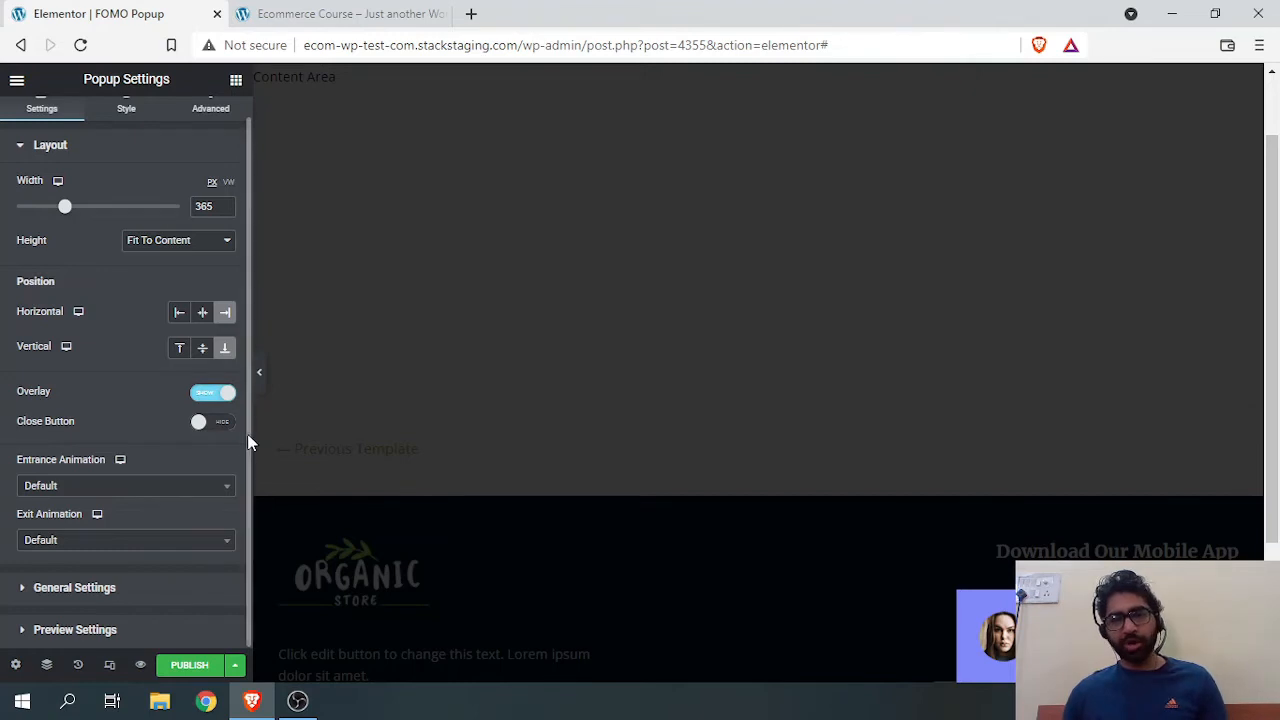
Hide the popup's overlay so that the page behind it is not dimmed.
left_click(216, 397)
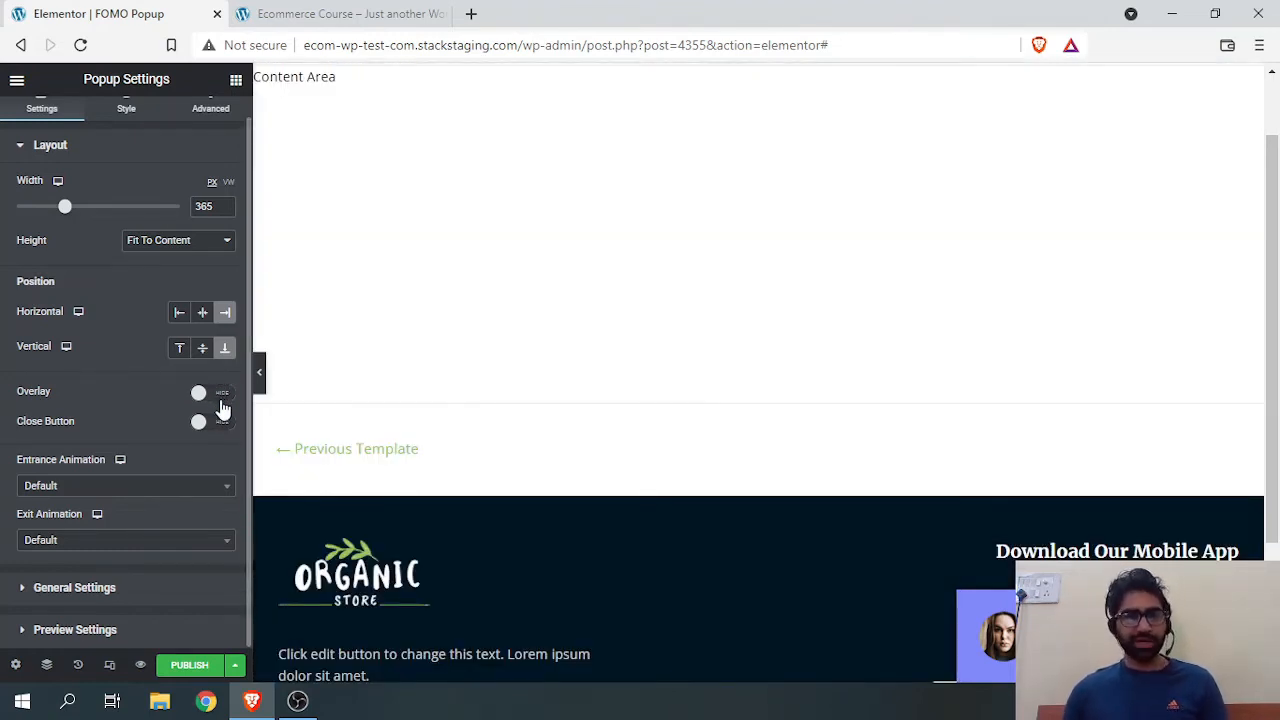
left_click(224, 400)
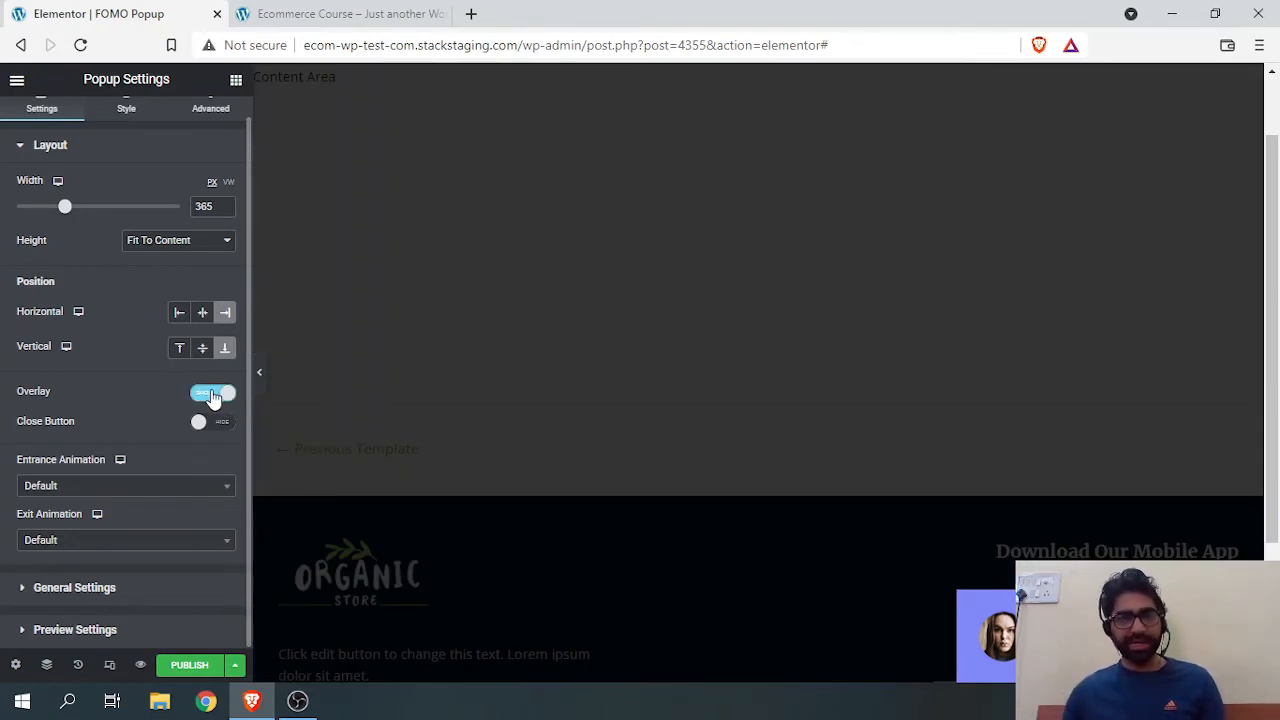
left_click(212, 397)
scroll(851, 230, "up", 1)
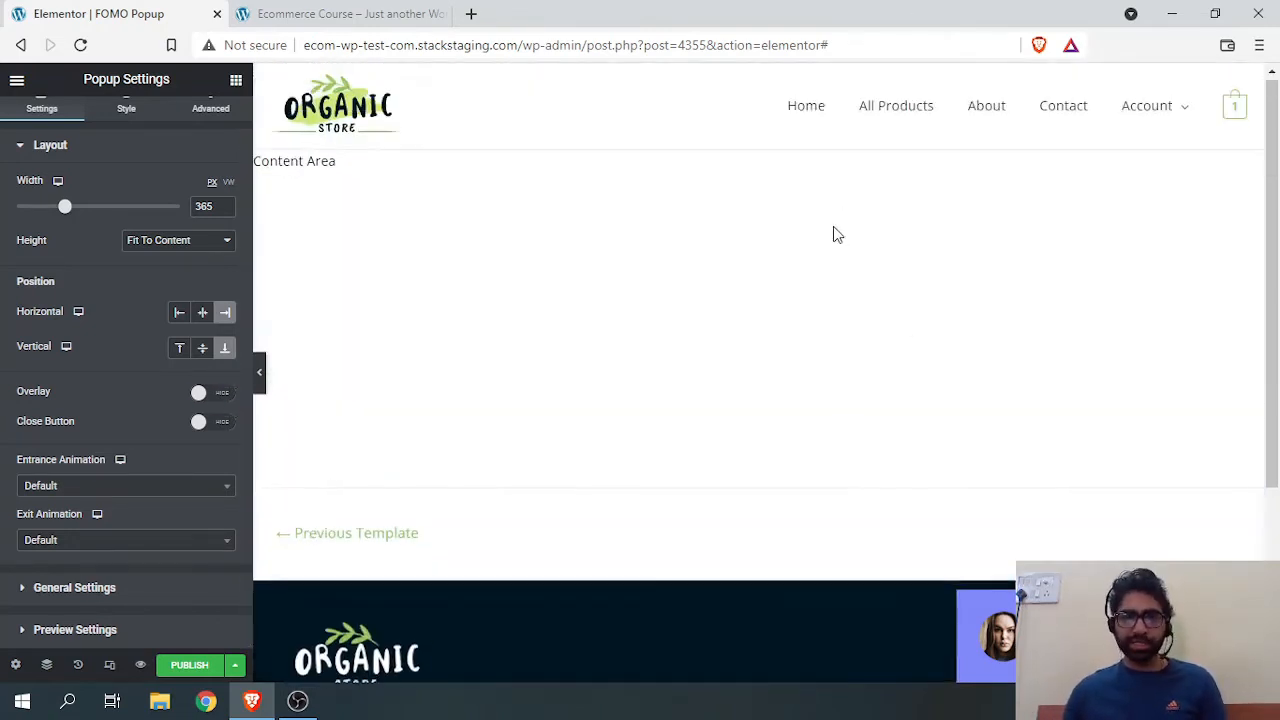
scroll(571, 354, "down", 3)
scroll(632, 352, "up", 3)
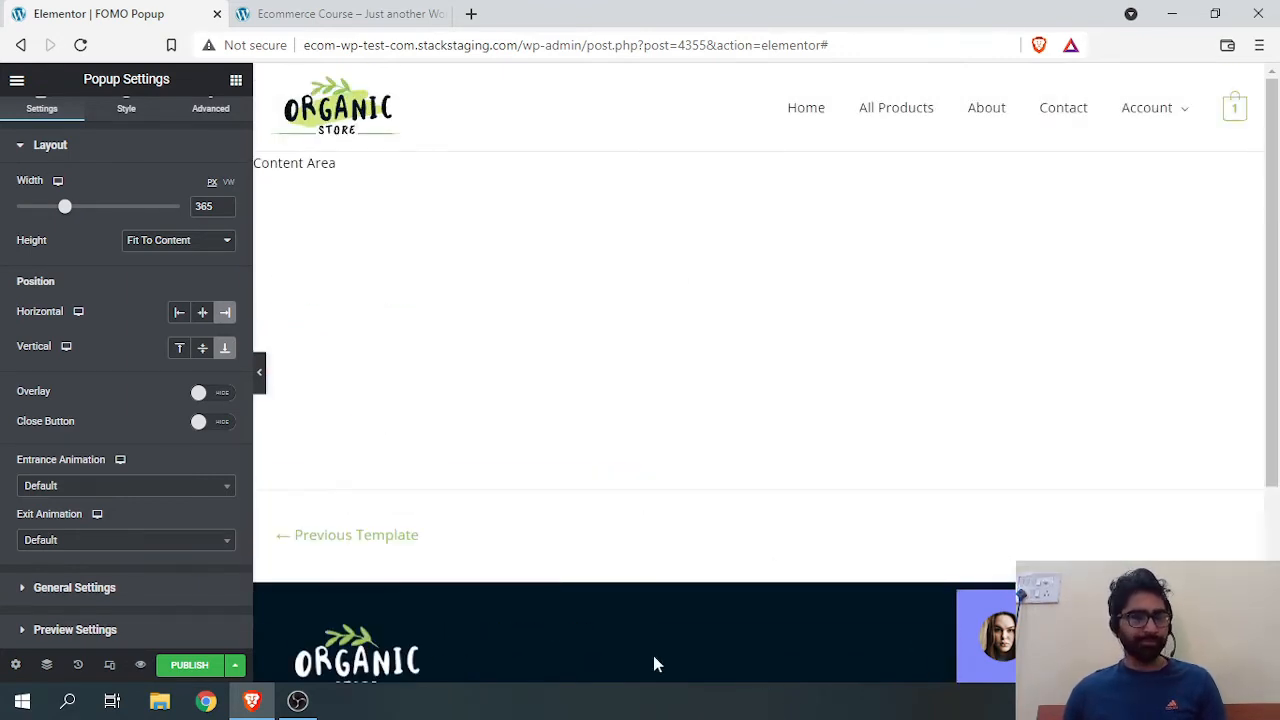
Look through the popup's style, advanced and layout settings for options controlling its behaviour.
left_click(122, 130)
left_click(210, 122)
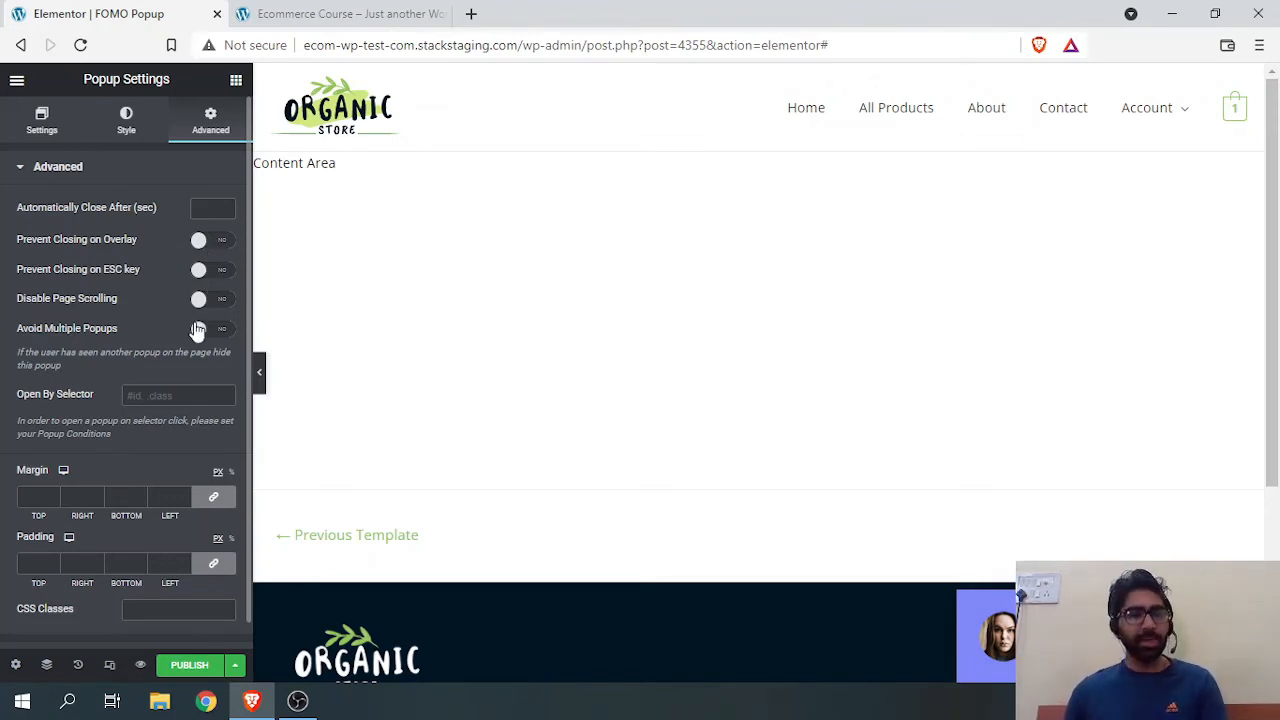
scroll(128, 453, "down", 1)
scroll(443, 449, "down", 3)
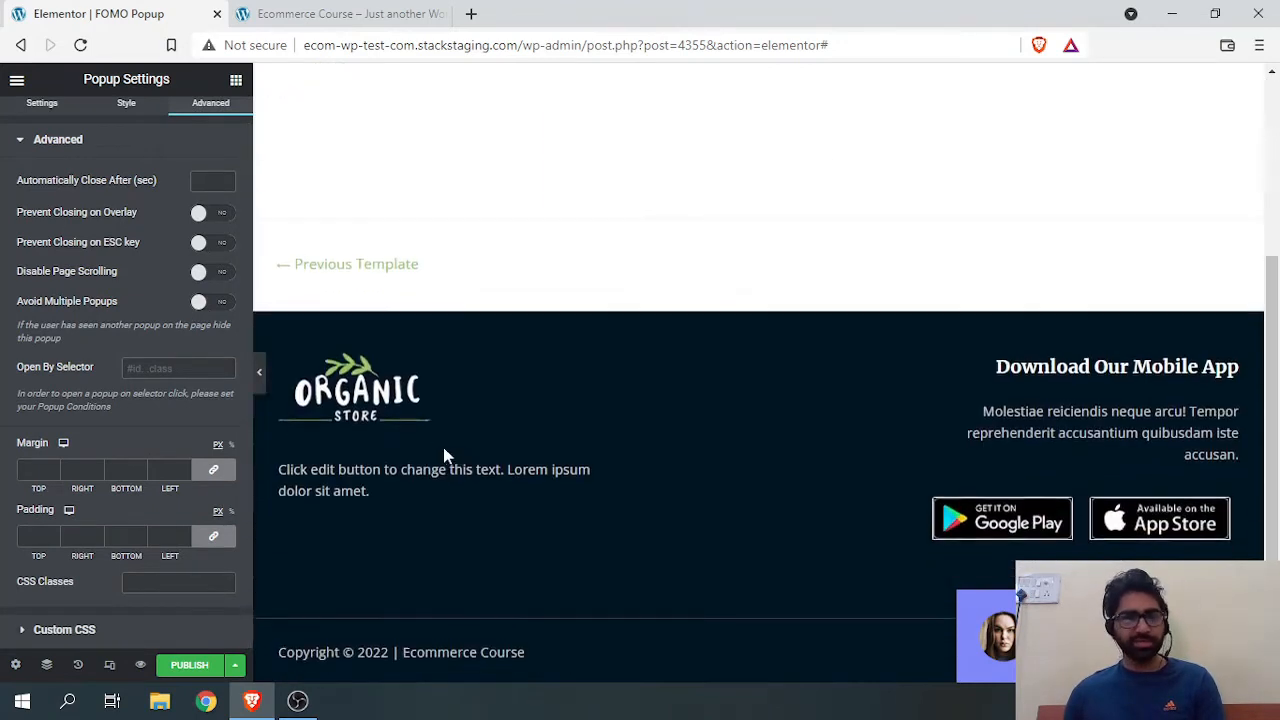
scroll(443, 449, "up", 3)
scroll(8, 200, "up", 1)
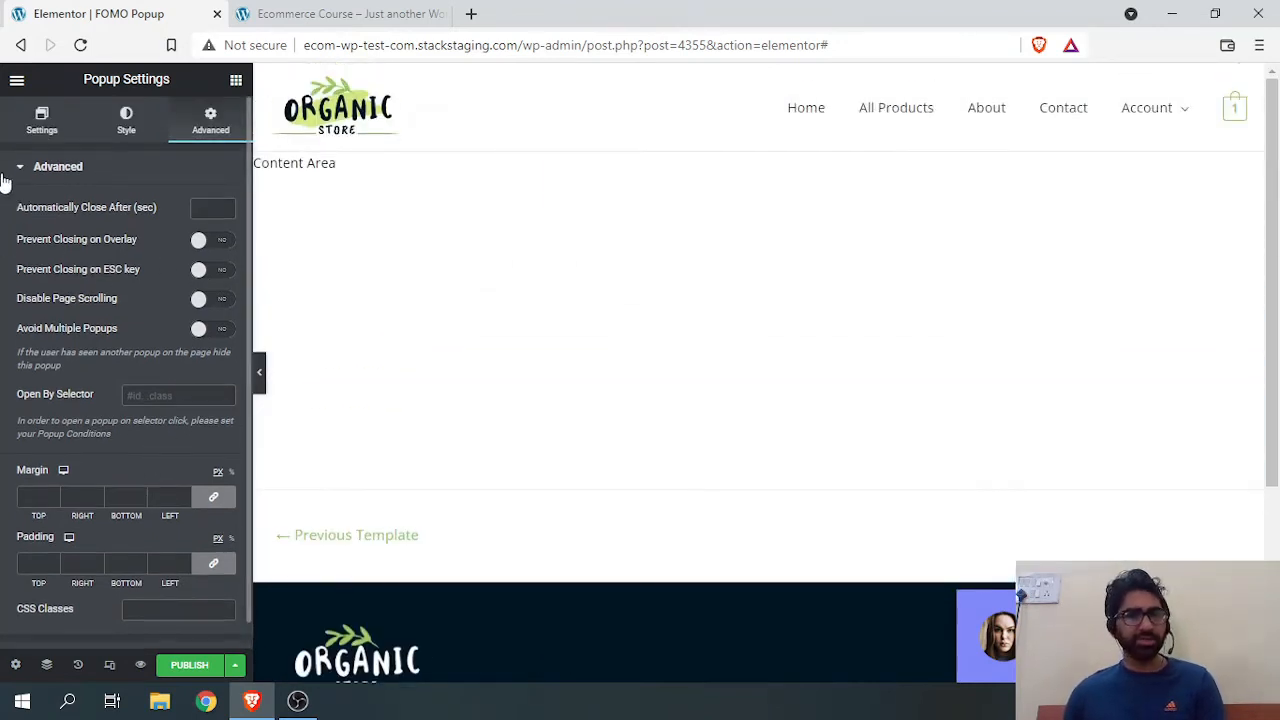
left_click(30, 132)
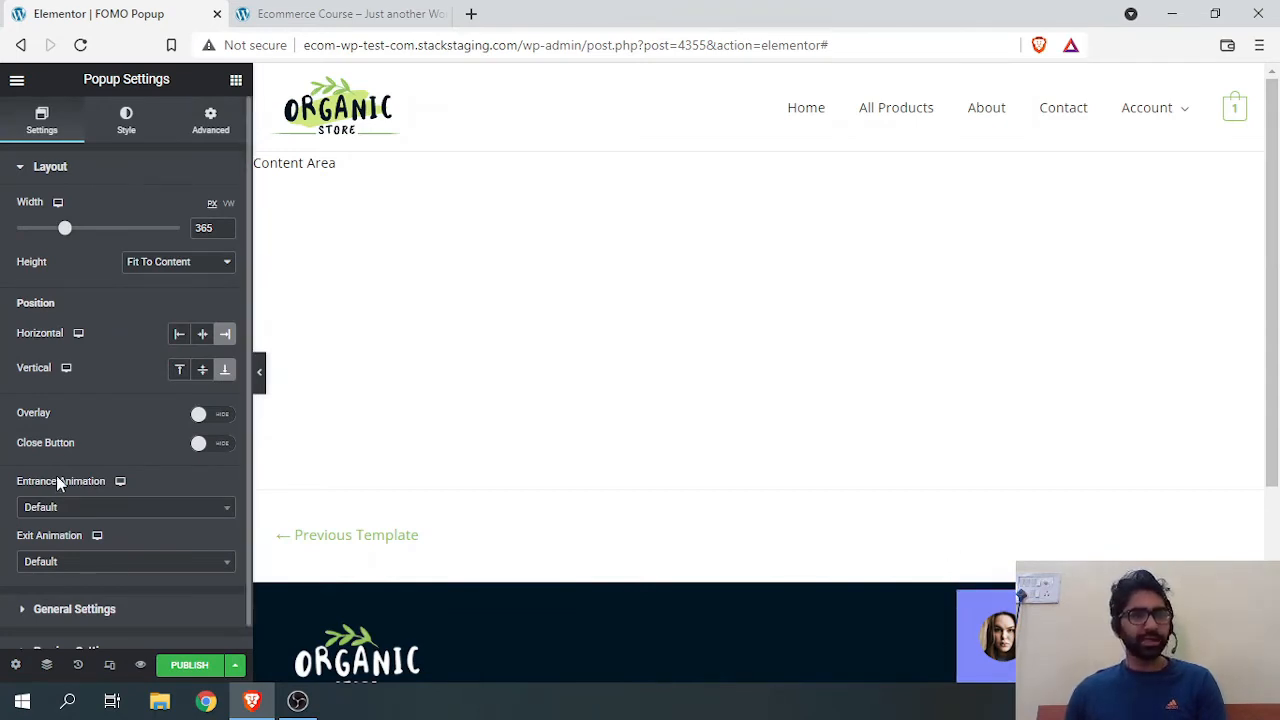
scroll(56, 475, "down", 1)
scroll(758, 400, "down", 3)
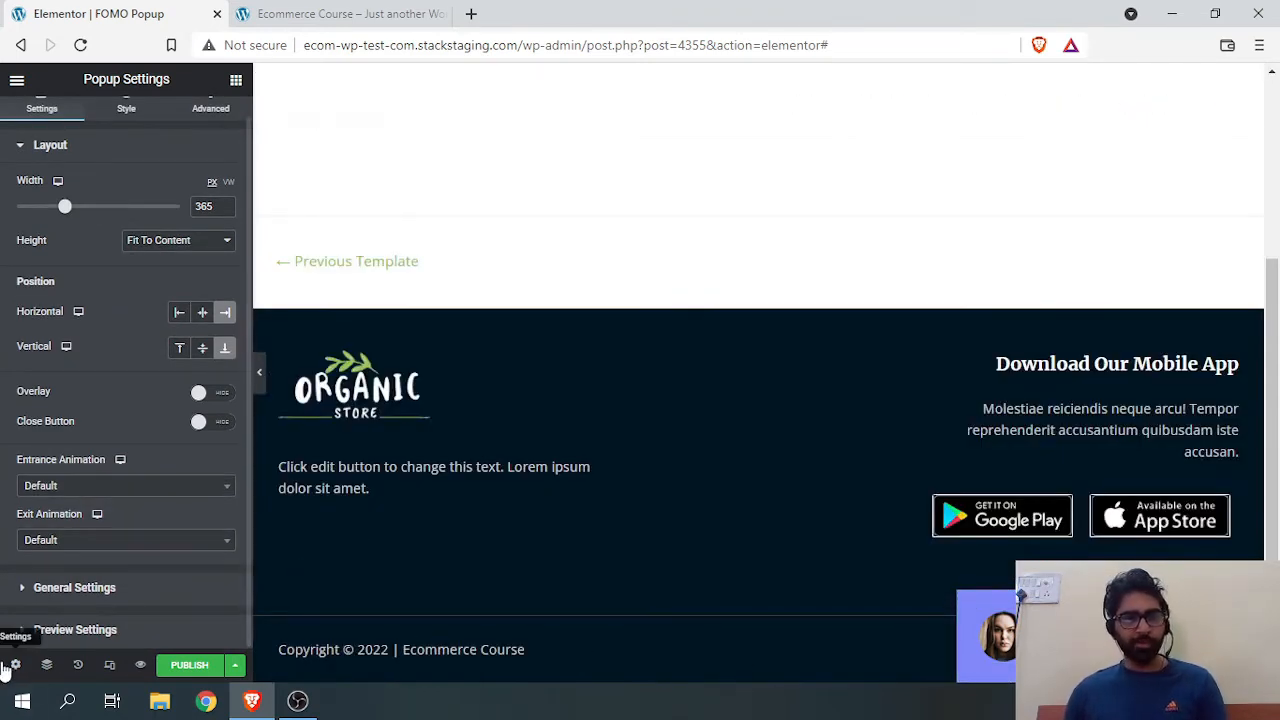
Publish the popup with a display condition that includes the entire site, reviewing the triggers and advanced rules before saving.
left_click(189, 668)
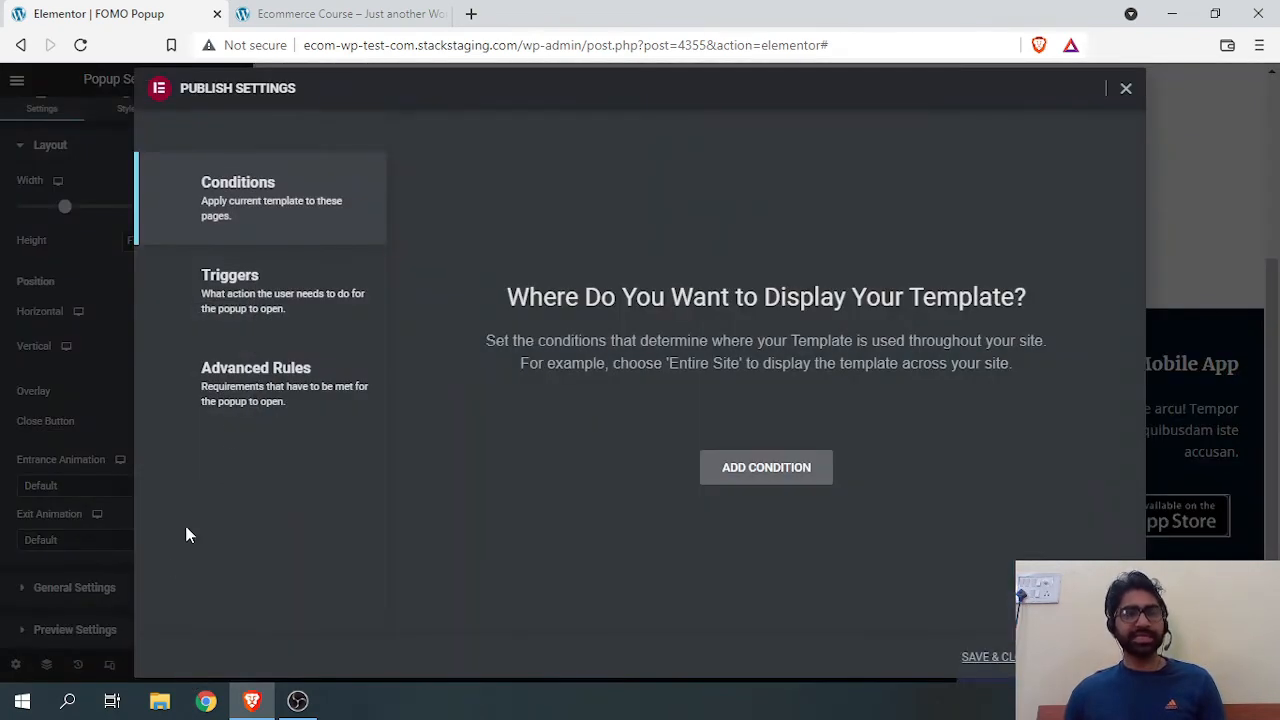
left_click(737, 492)
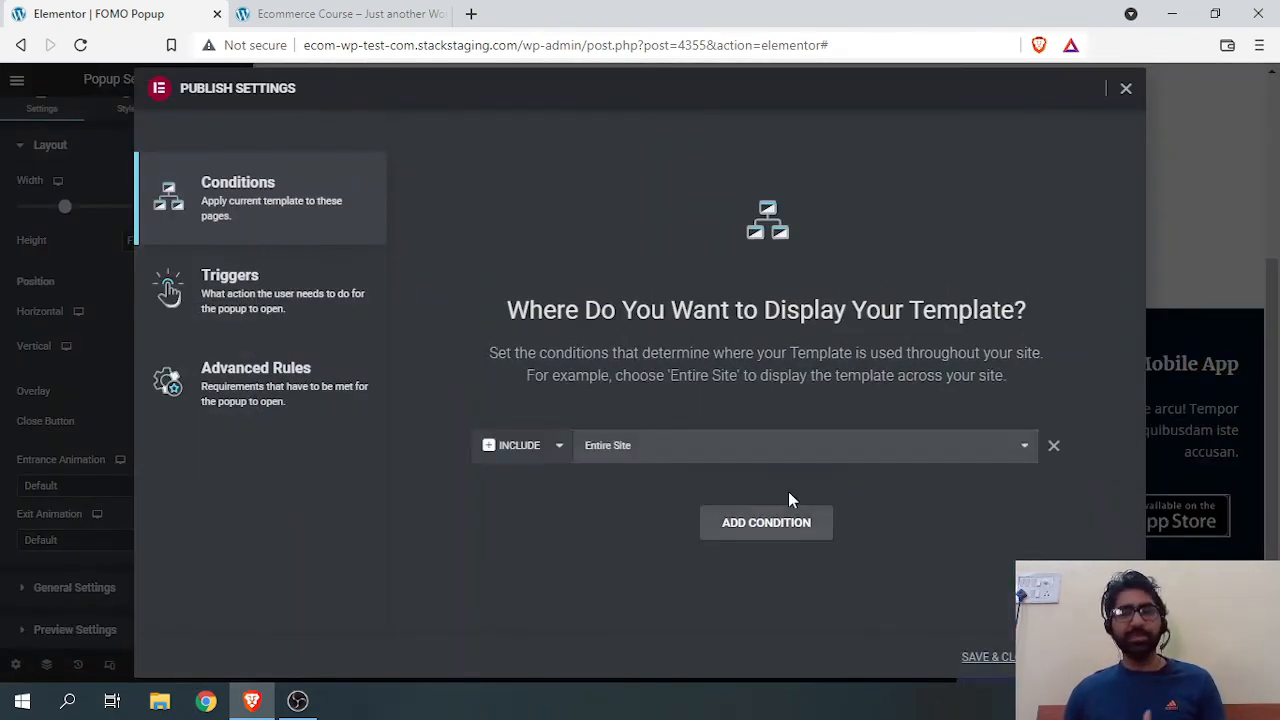
left_click(683, 452)
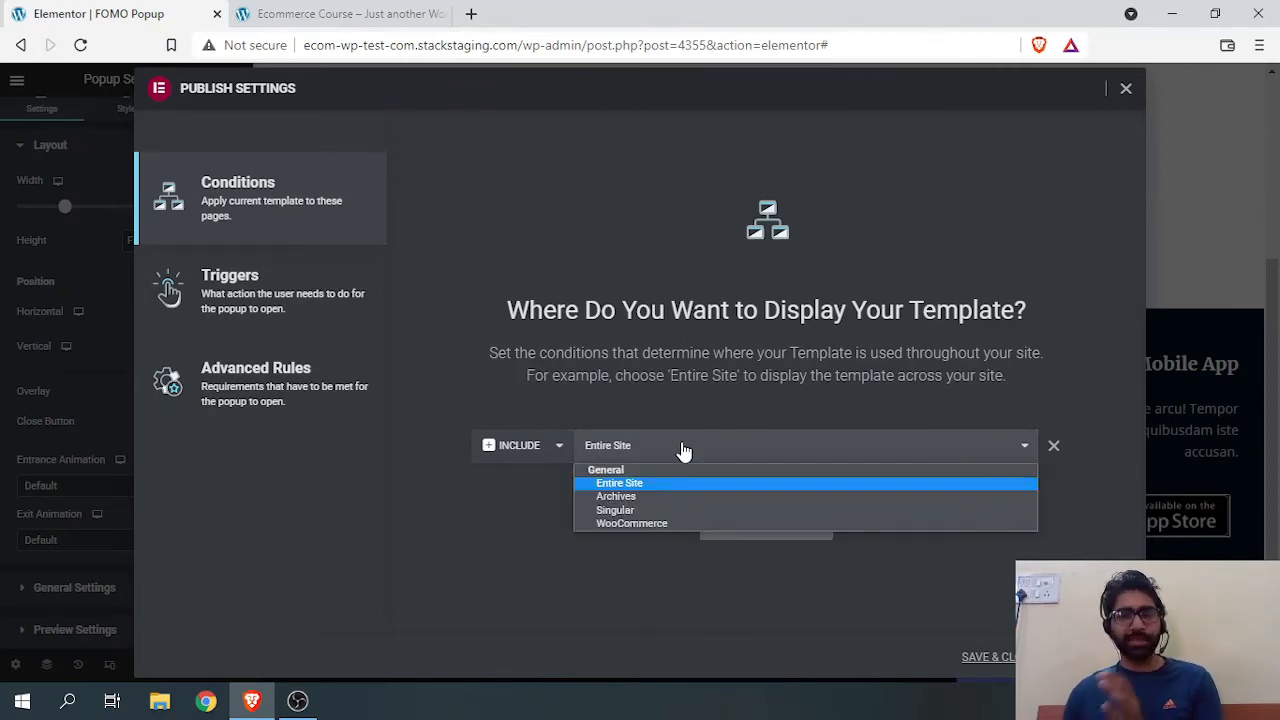
left_click(640, 315)
left_click(275, 303)
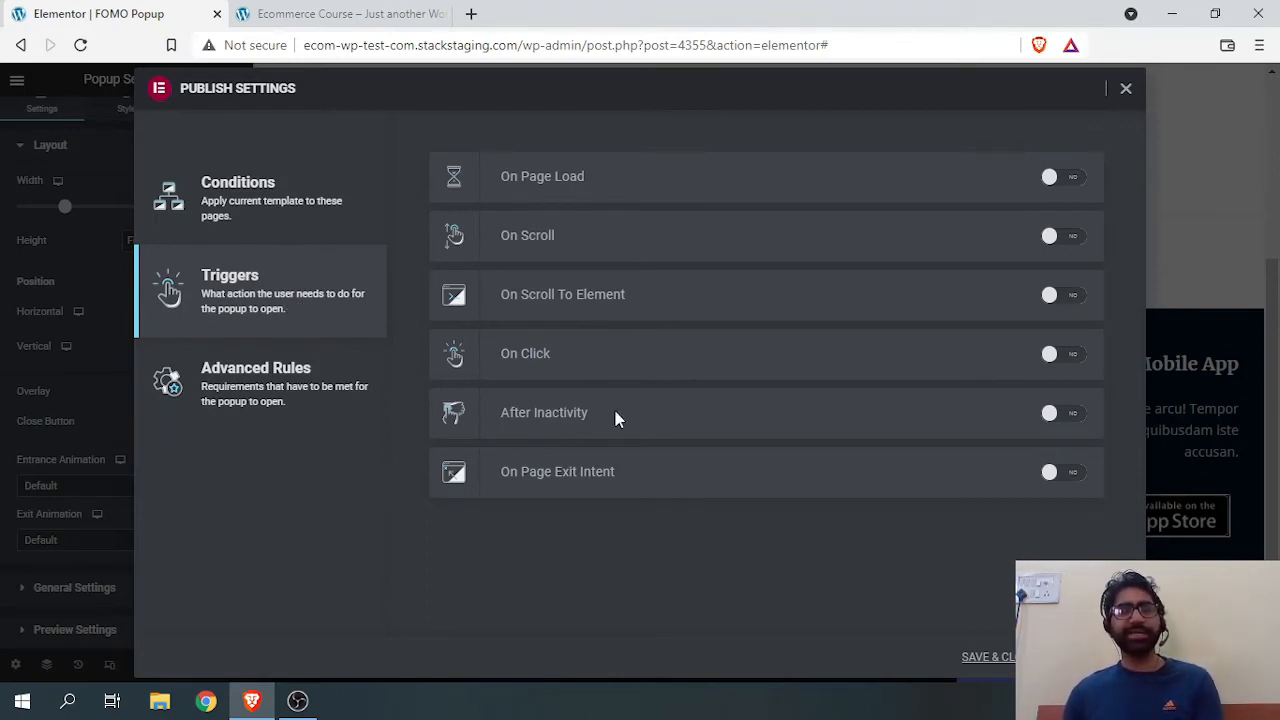
left_click(306, 392)
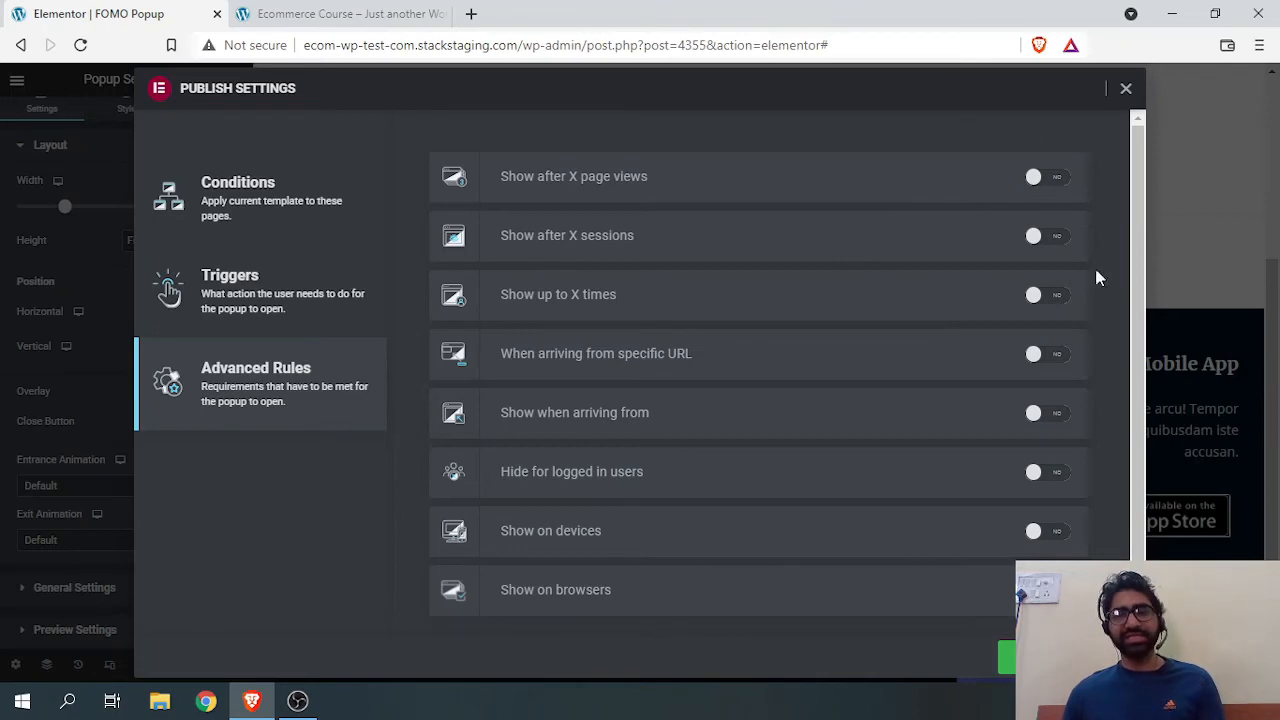
left_click(1005, 657)
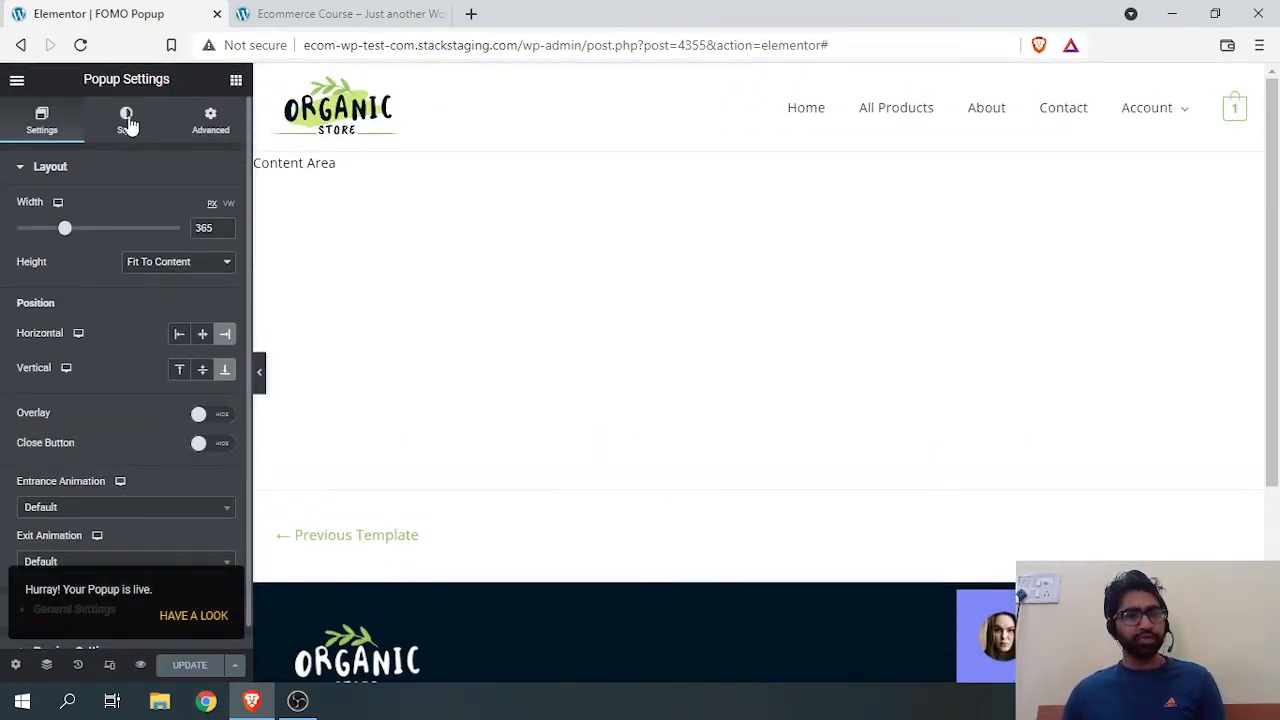
Set the popup to close automatically after 10 seconds, prevent closing on overlay, and update it.
left_click(201, 122)
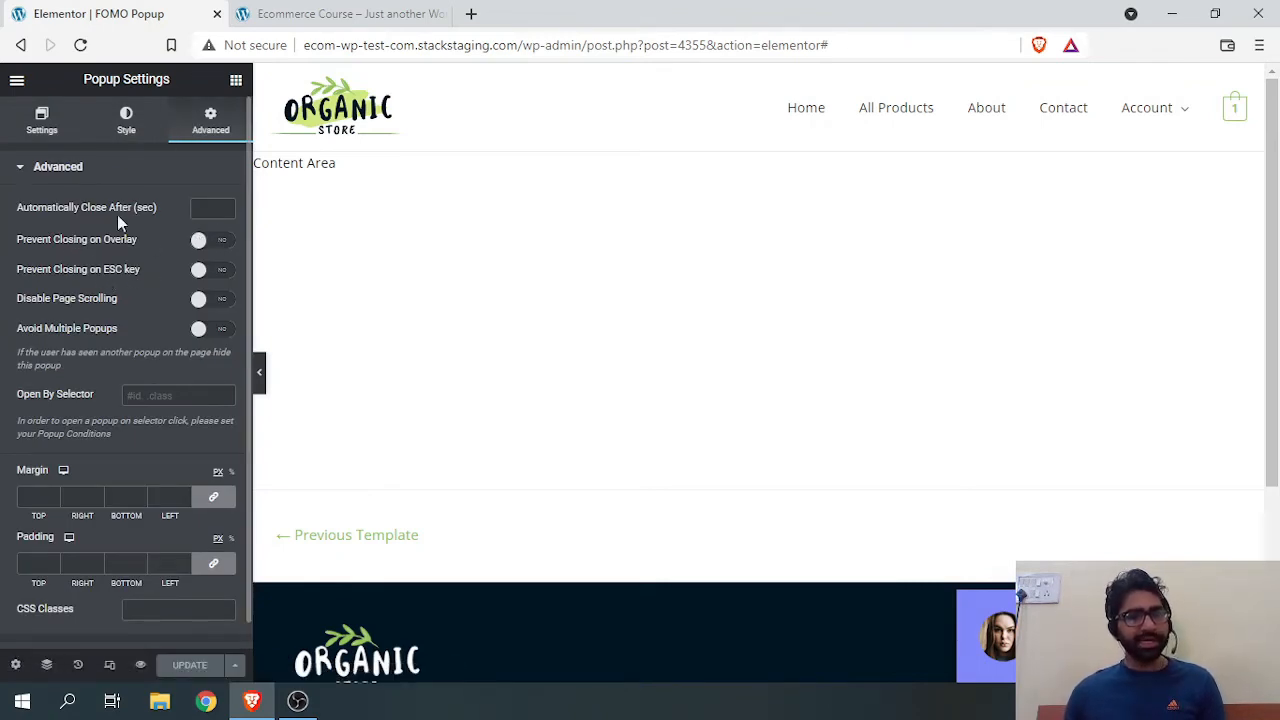
left_click(204, 208)
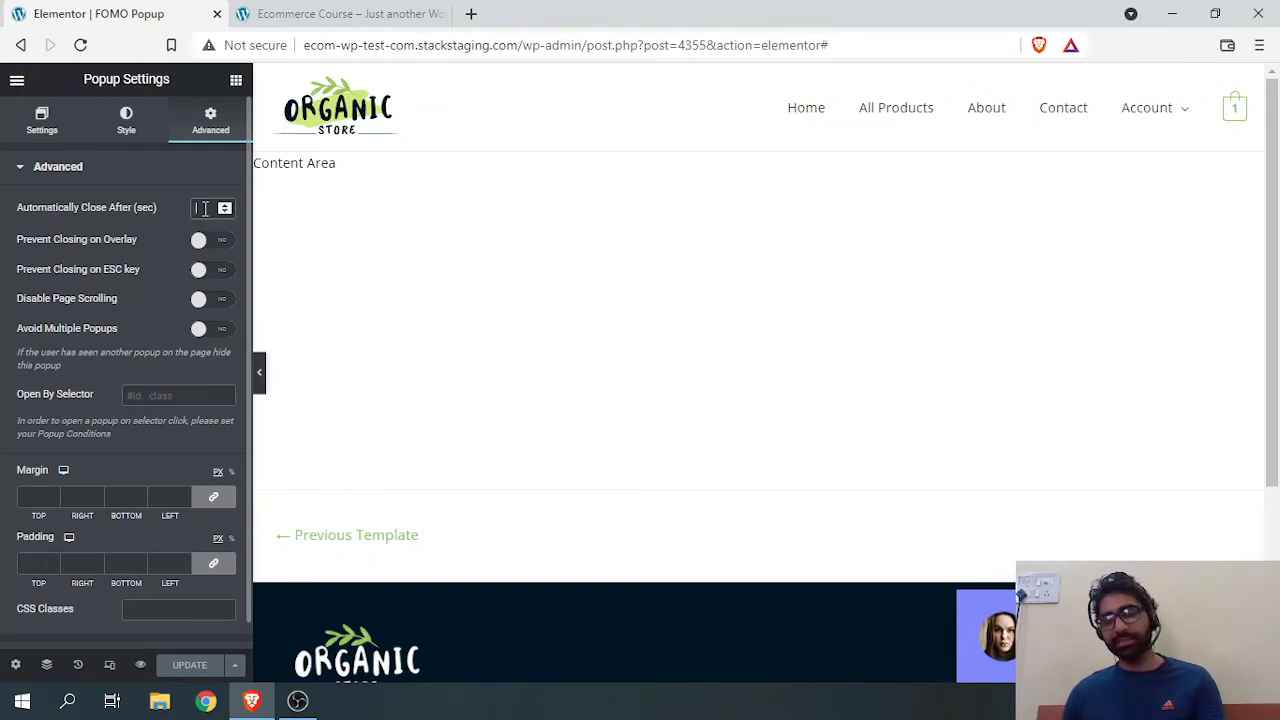
type("10")
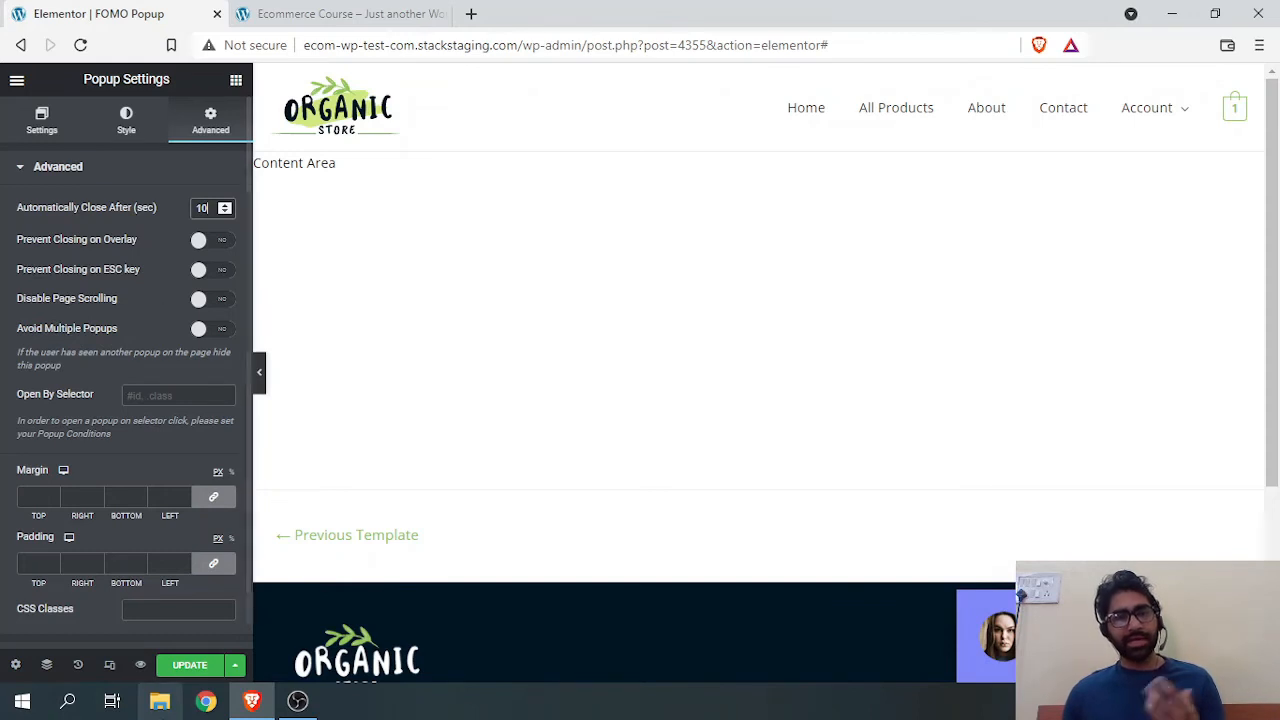
left_click(190, 665)
left_click(213, 240)
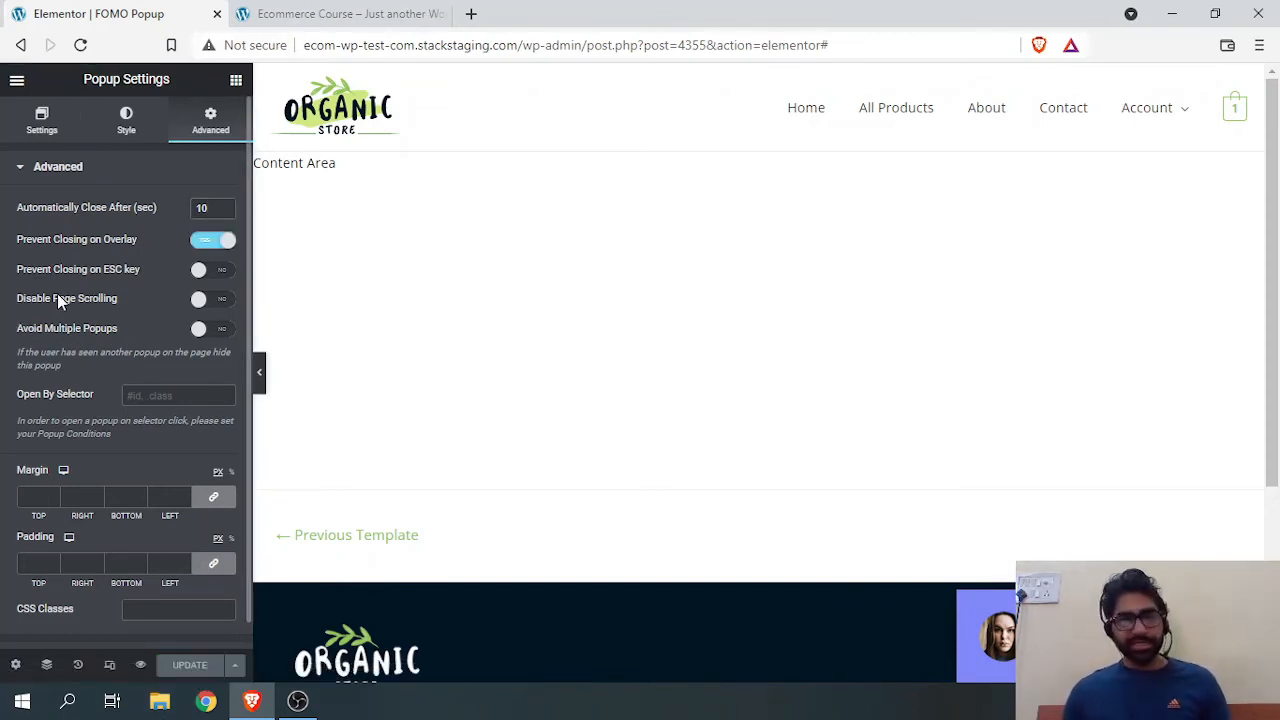
Set the popup's On Page Load trigger to within 2 seconds and save the publish settings.
left_click(41, 120)
left_click(234, 665)
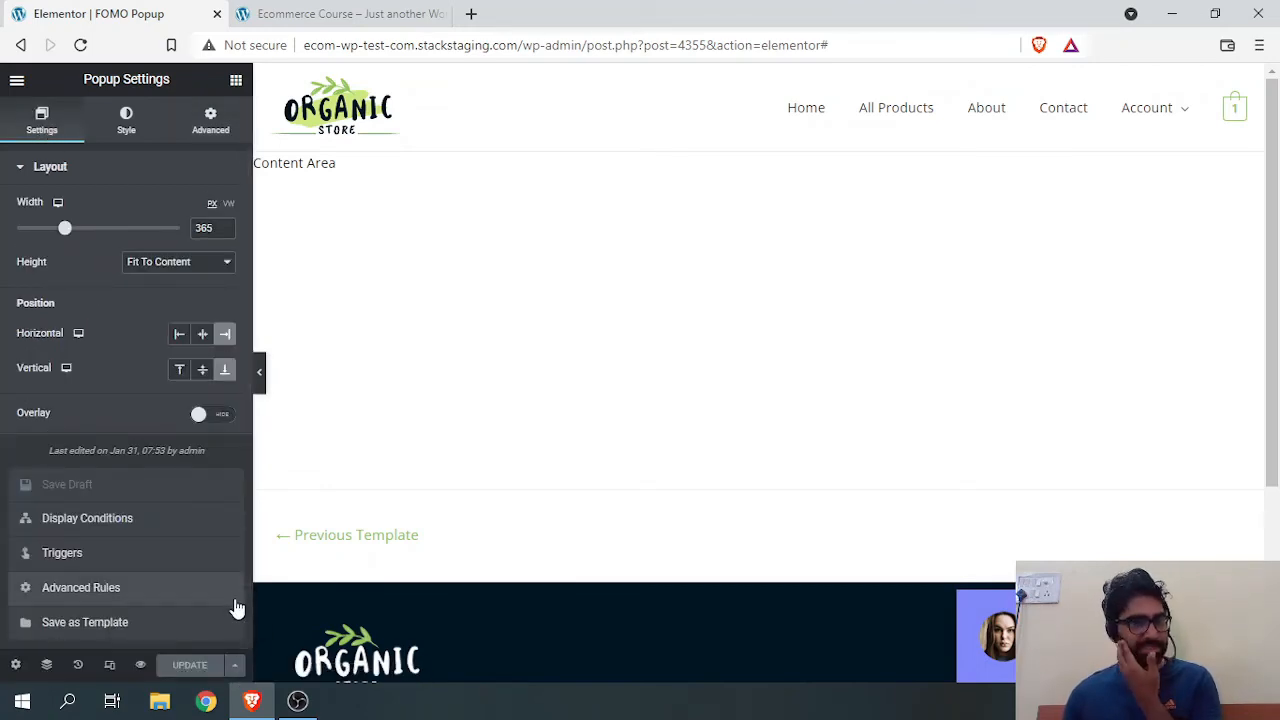
left_click(150, 552)
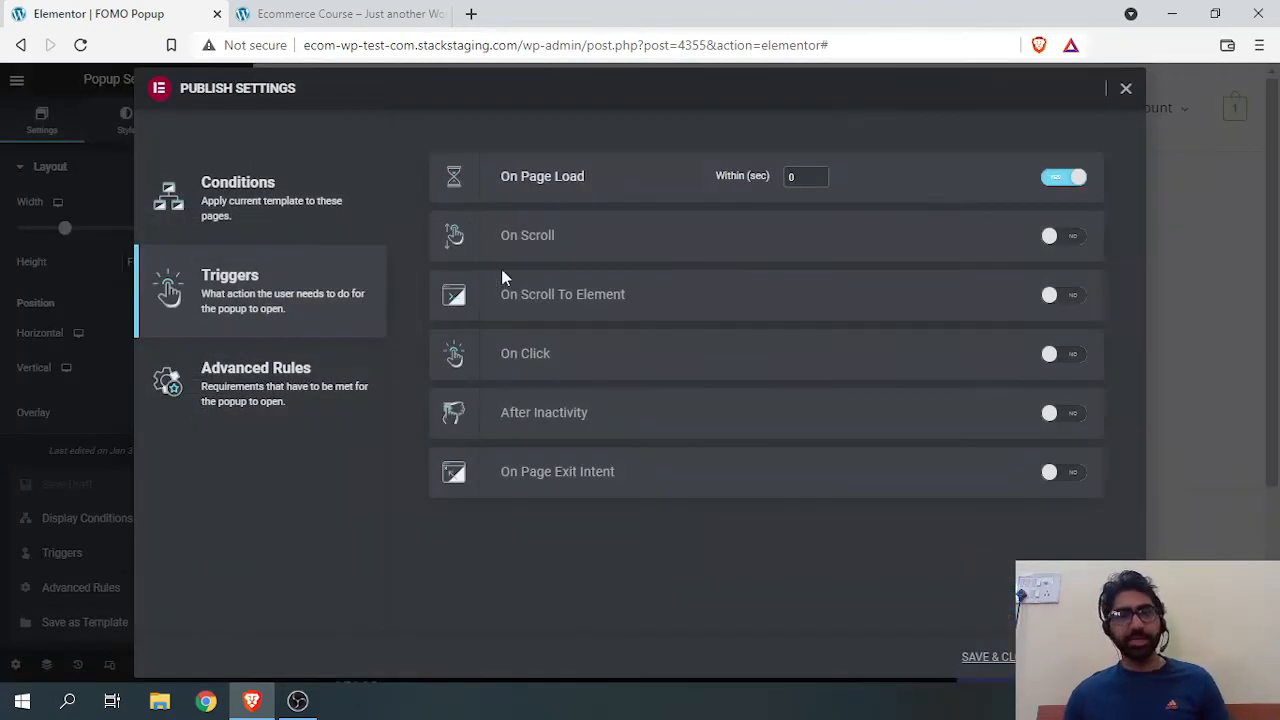
left_click(1066, 180)
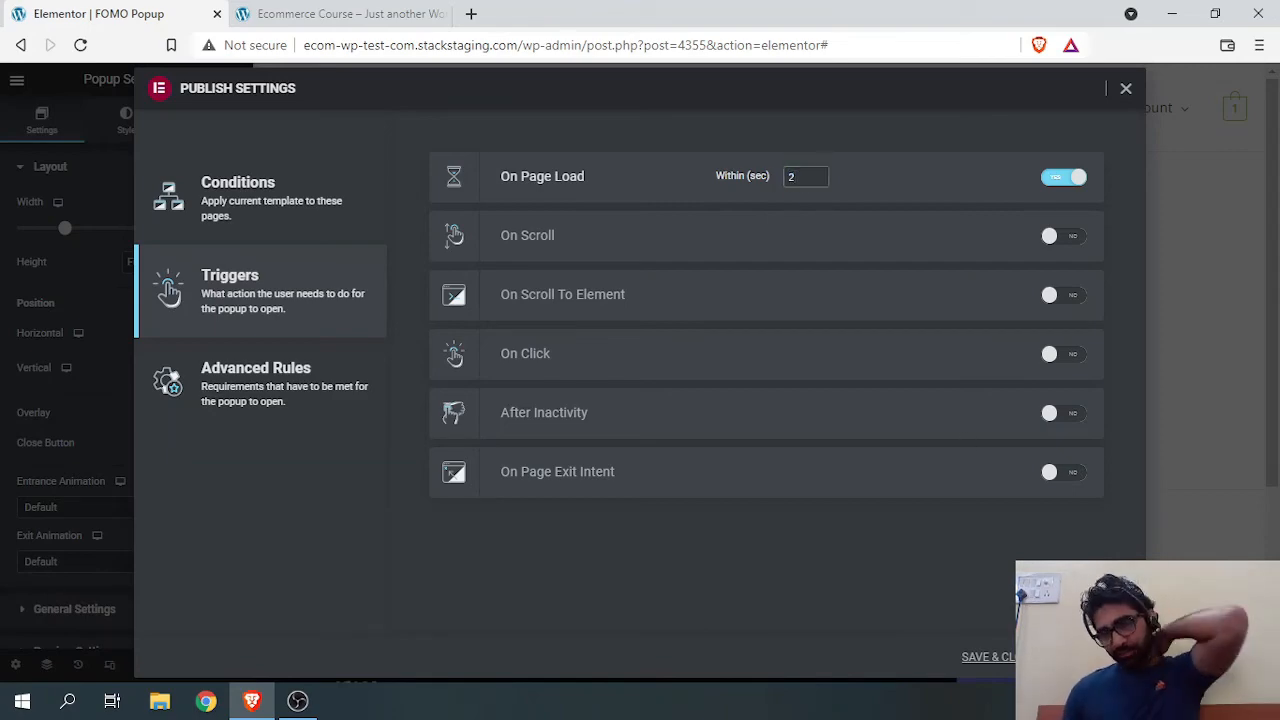
left_click(256, 378)
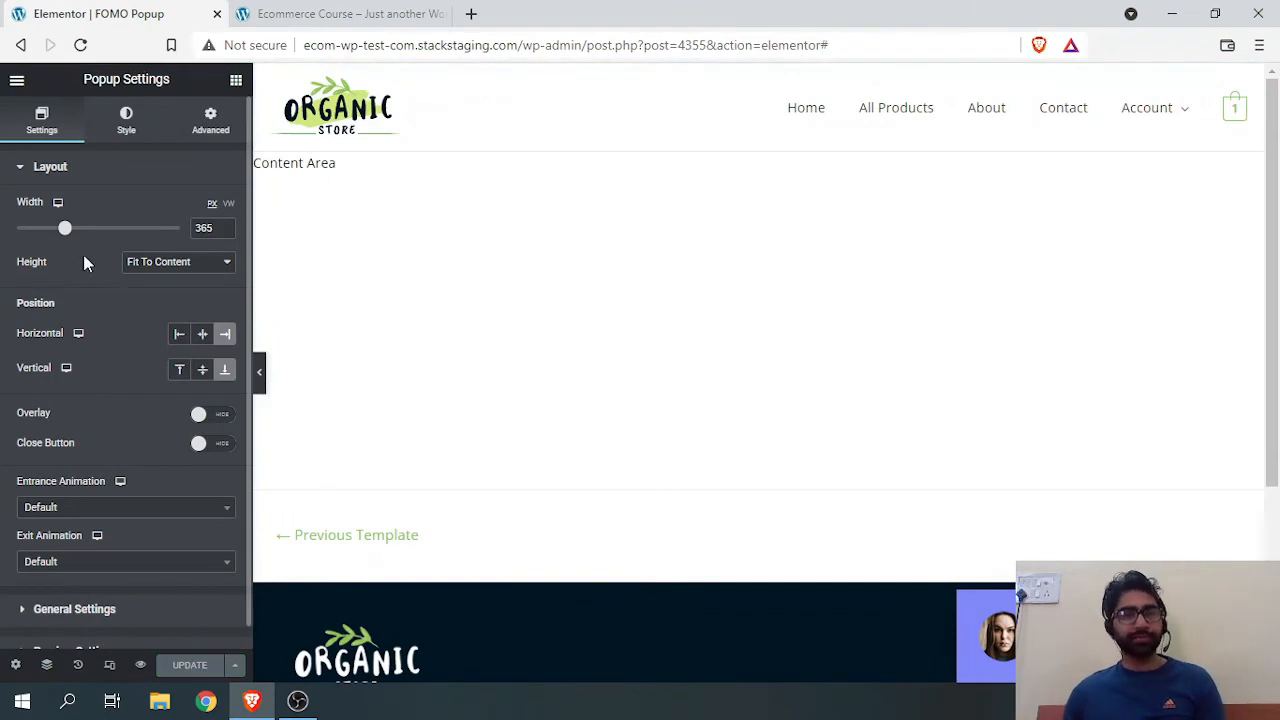
Reload the store's home page and check when the popup appears and closes while browsing the page.
left_click(300, 14)
left_click(82, 44)
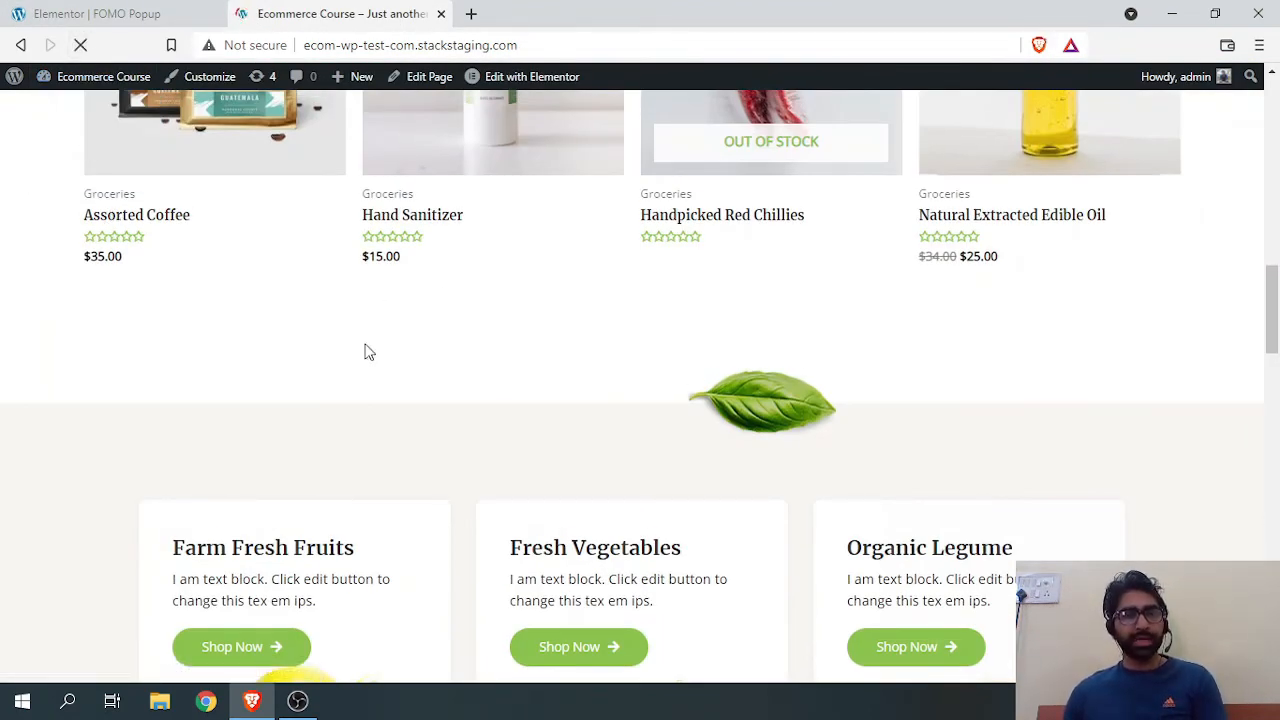
scroll(674, 228, "up", 5)
scroll(679, 235, "down", 5)
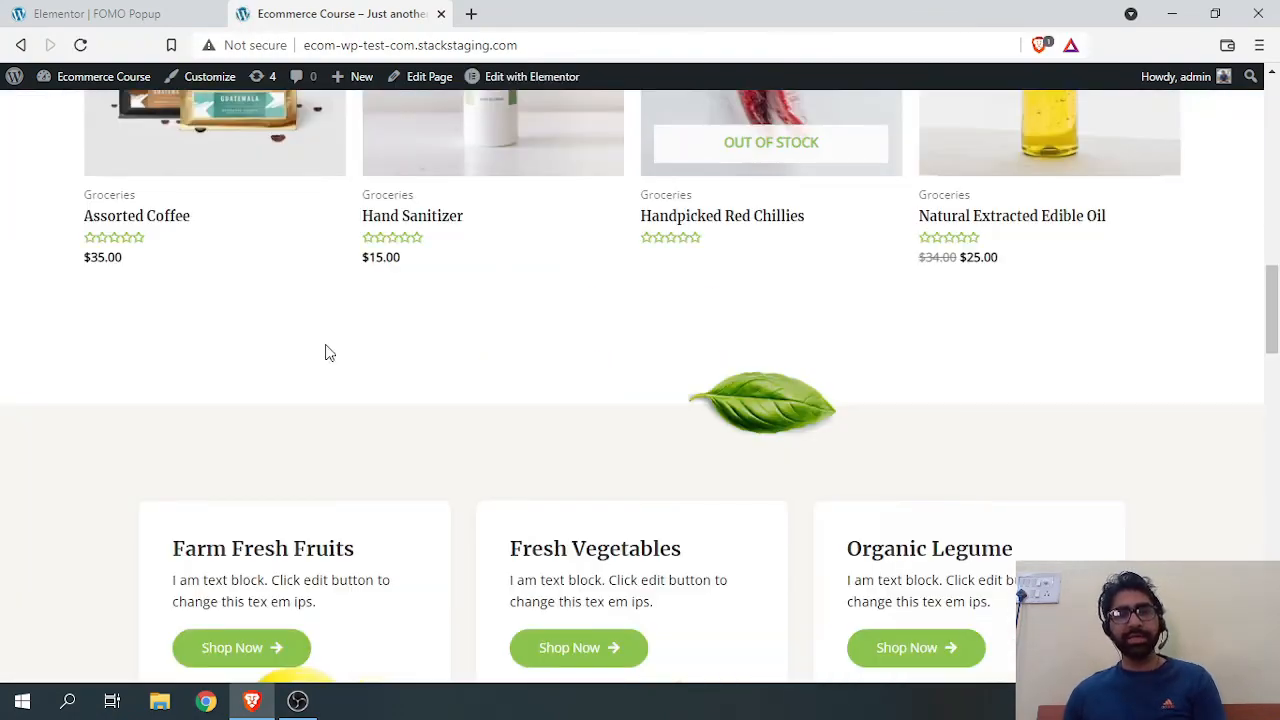
scroll(631, 380, "down", 10)
scroll(510, 405, "up", 15)
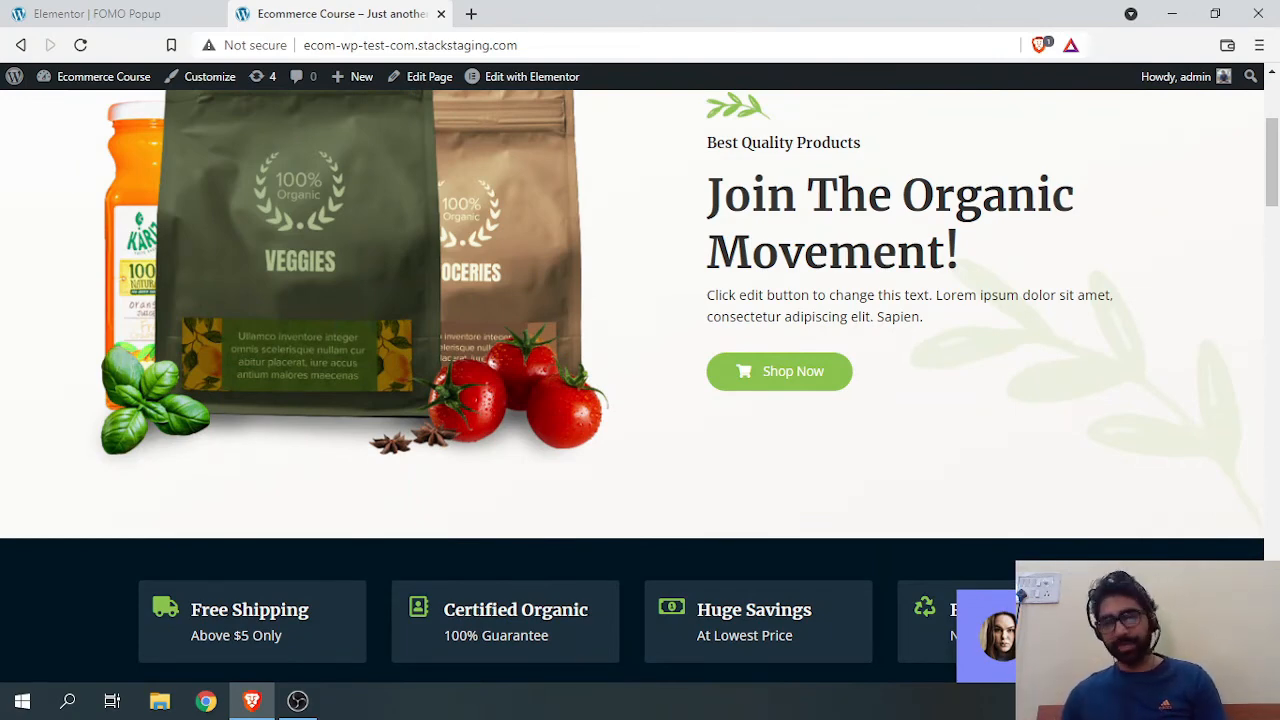
scroll(808, 418, "down", 6)
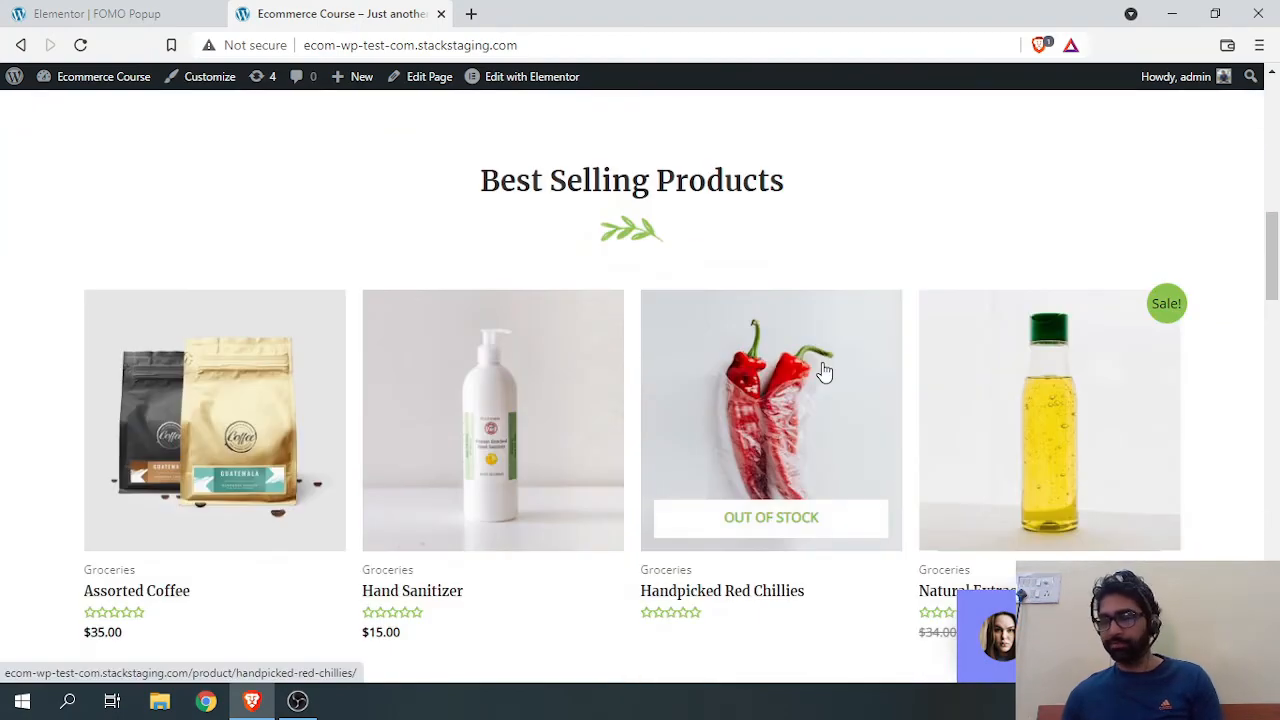
scroll(822, 372, "down", 8)
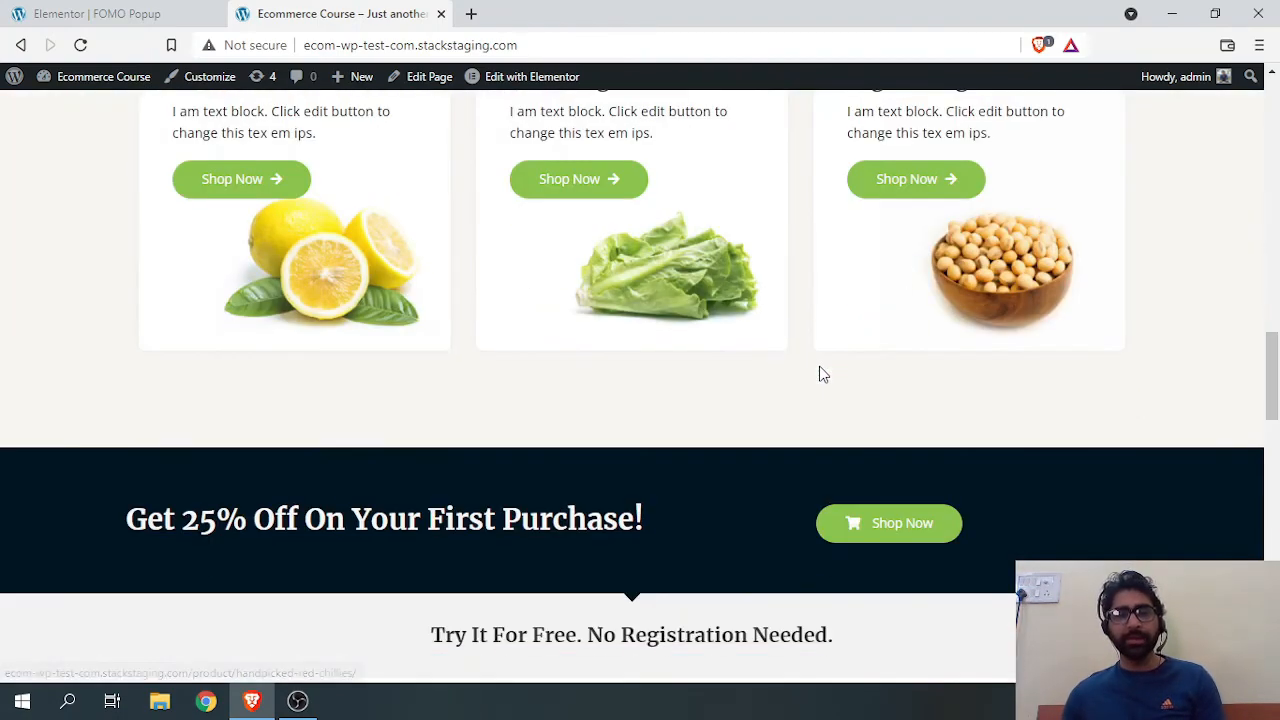
scroll(1150, 498, "down", 3)
scroll(737, 386, "up", 4)
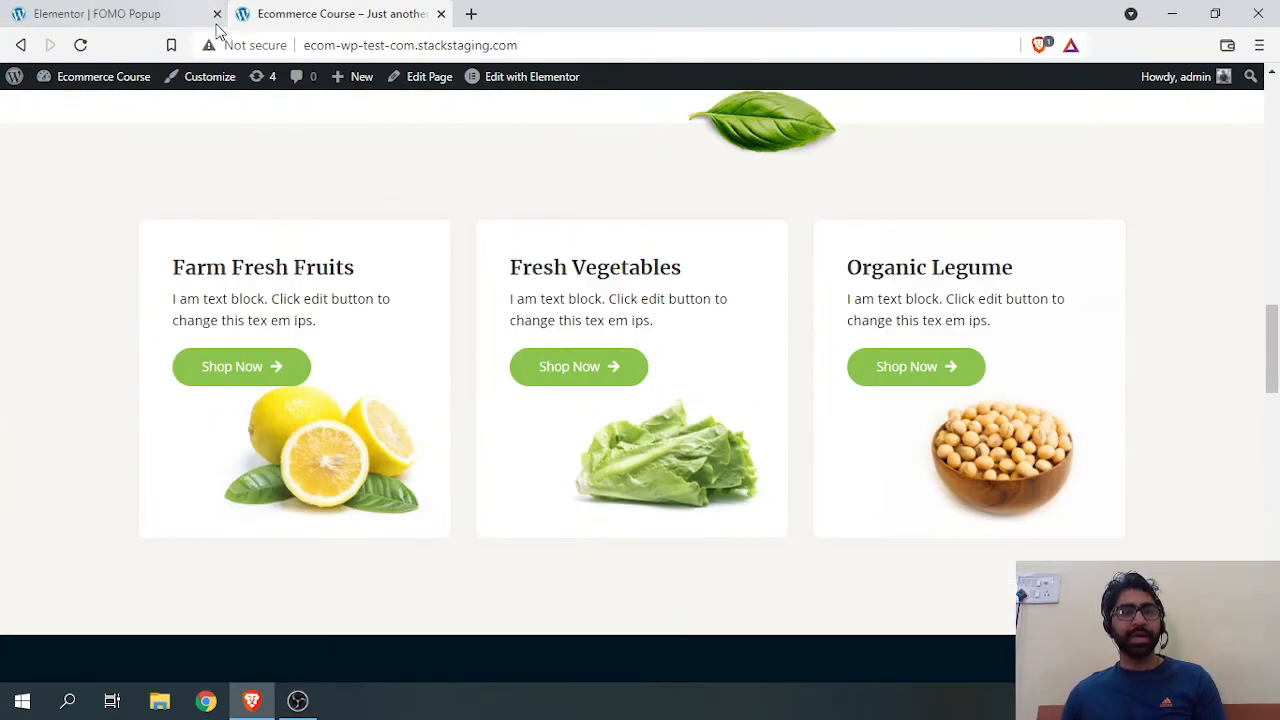
Return to the FOMO Popup editor and open the Motion Effects settings of the popup's section.
left_click(212, 16)
left_click(210, 120)
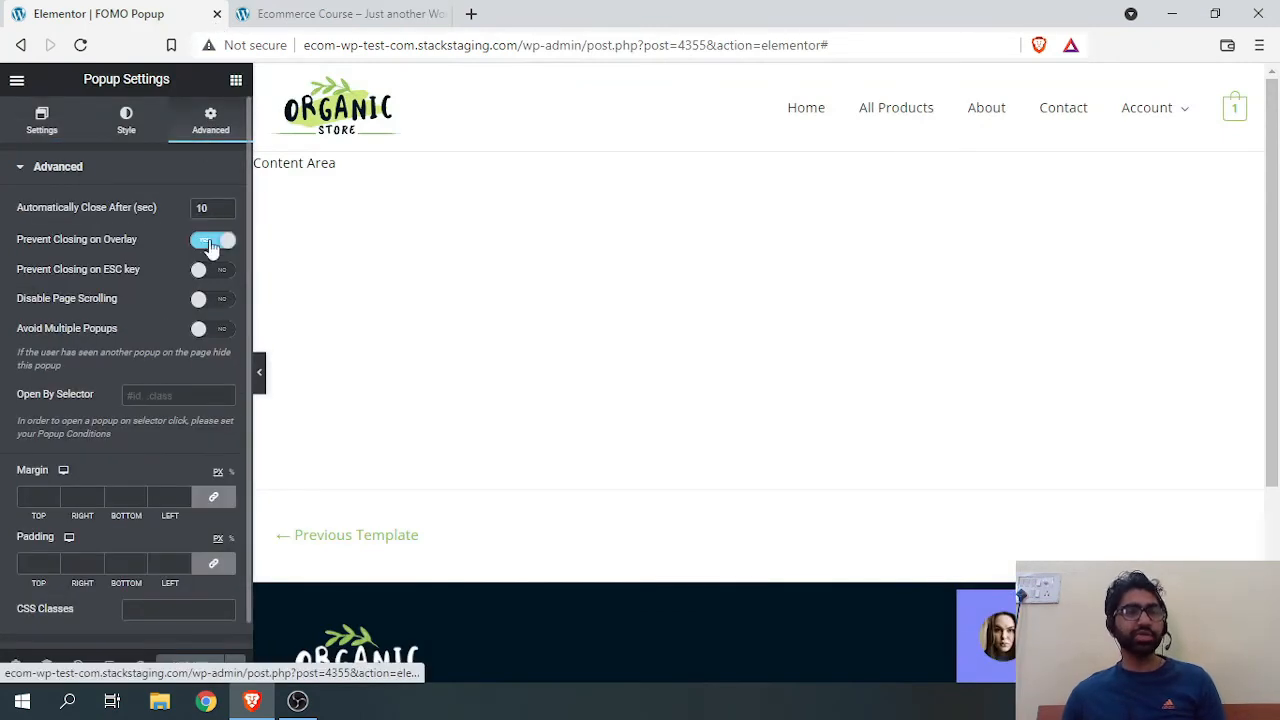
scroll(212, 262, "down", 1)
scroll(170, 334, "up", 1)
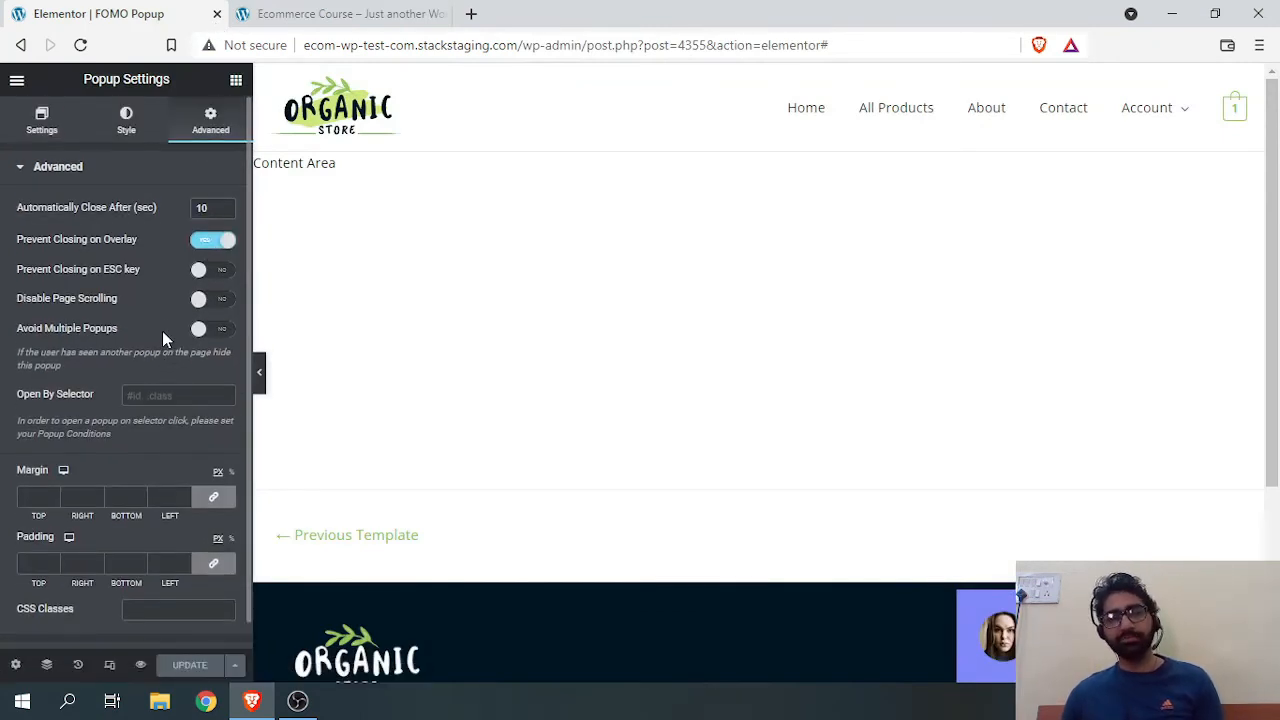
left_click(1070, 600)
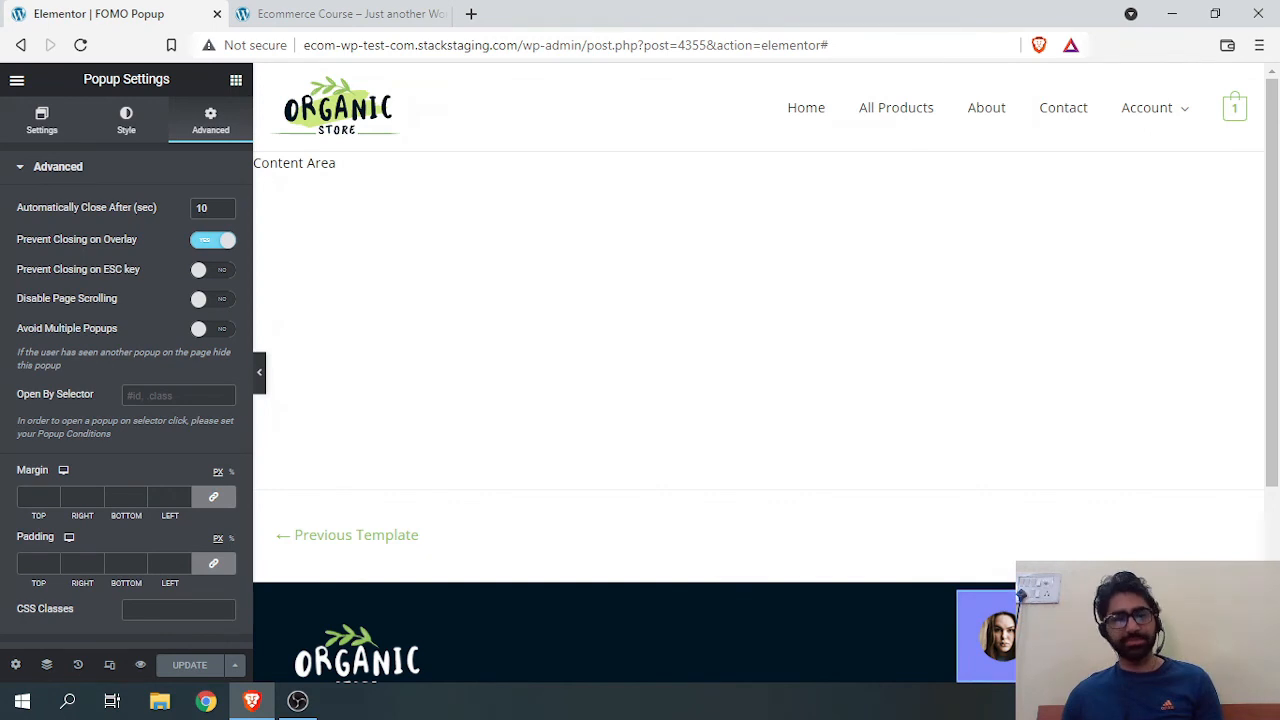
left_click(201, 135)
scroll(76, 319, "down", 1)
left_click(20, 406)
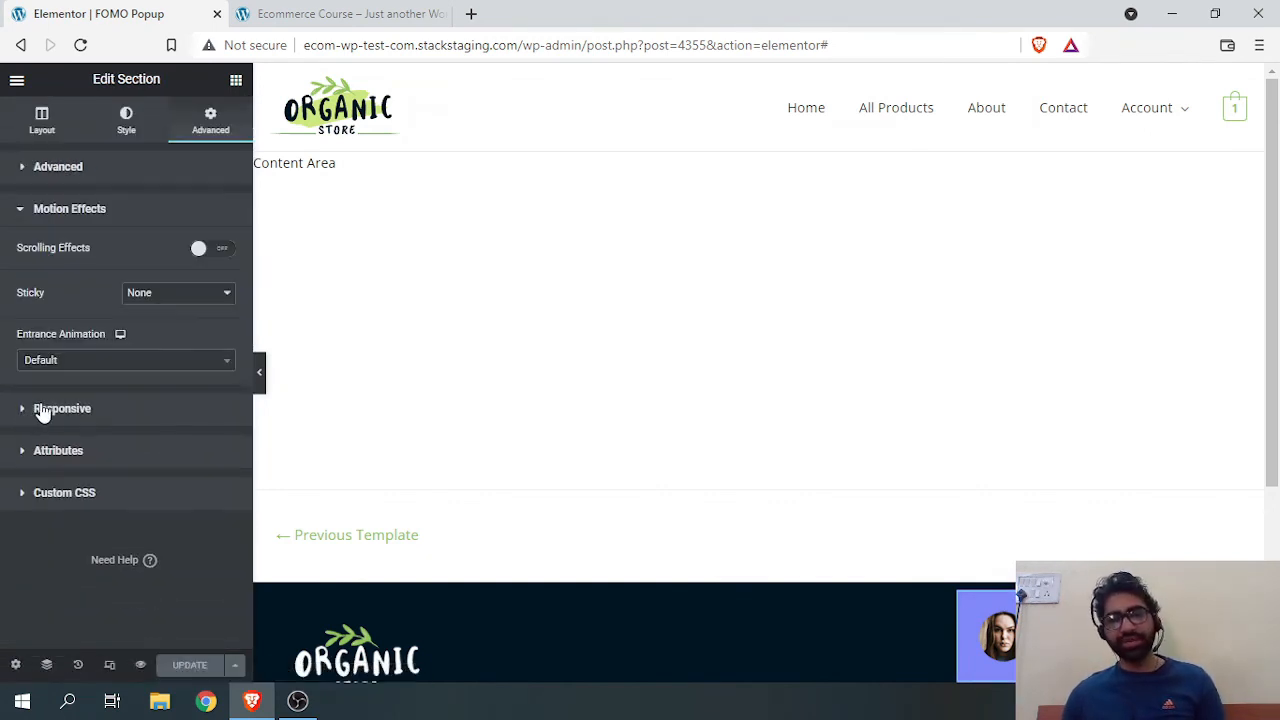